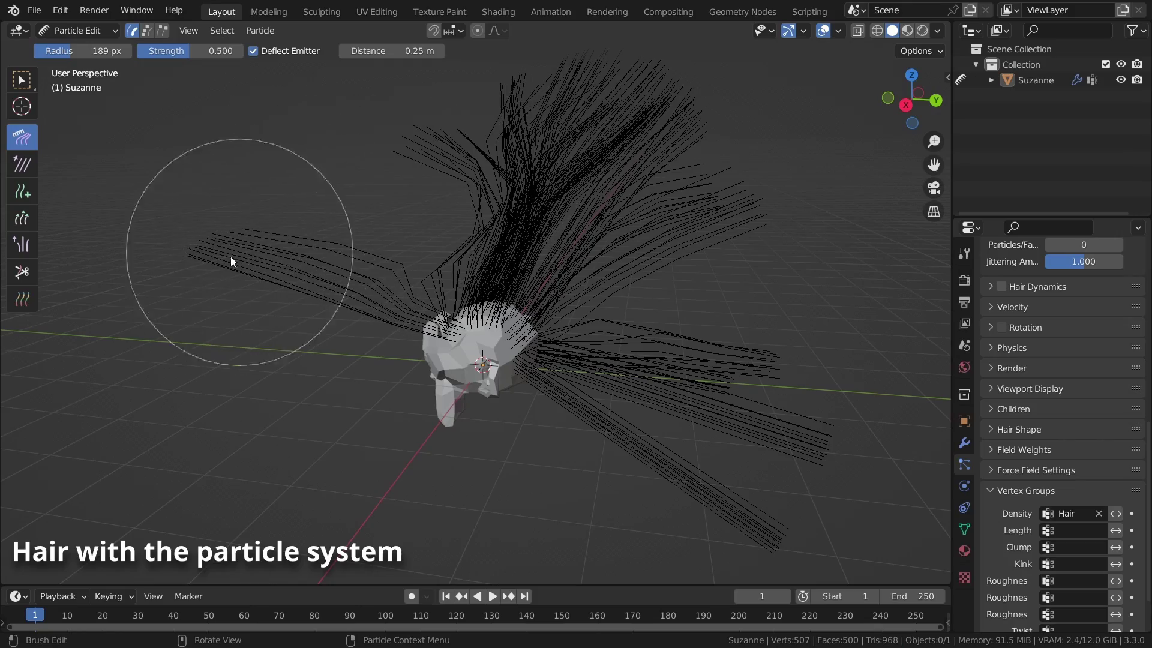
Comb the particle hair strands on Suzanne's head in Particle Edit mode
mouse_move(231, 257)
left_mouse_down()
mouse_move(290, 215)
mouse_move(533, 236)
left_mouse_up()
mouse_move(599, 258)
middle_mouse_down()
mouse_move(661, 271)
mouse_move(760, 268)
mouse_move(798, 282)
middle_mouse_up()
scroll(1041, 362, "up", 15)
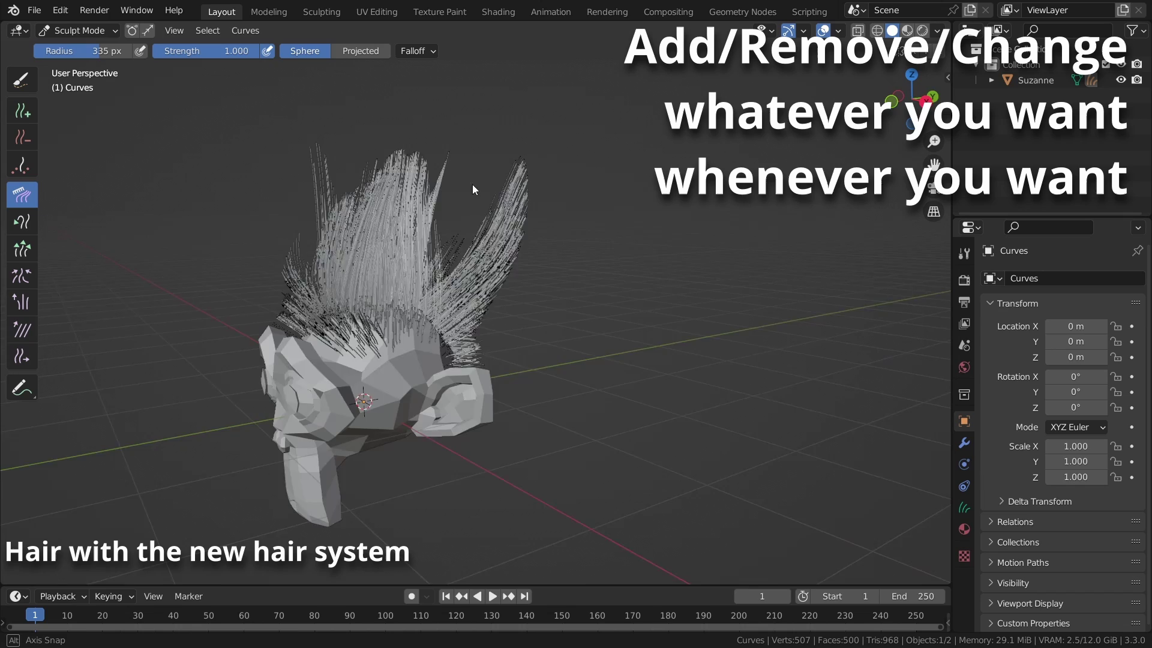
Sculpt Suzanne's hair curves with the Comb and Grow / Shrink brushes and adjust their Geometry Nodes Randomness
middle_click_drag(472, 190, 501, 200)
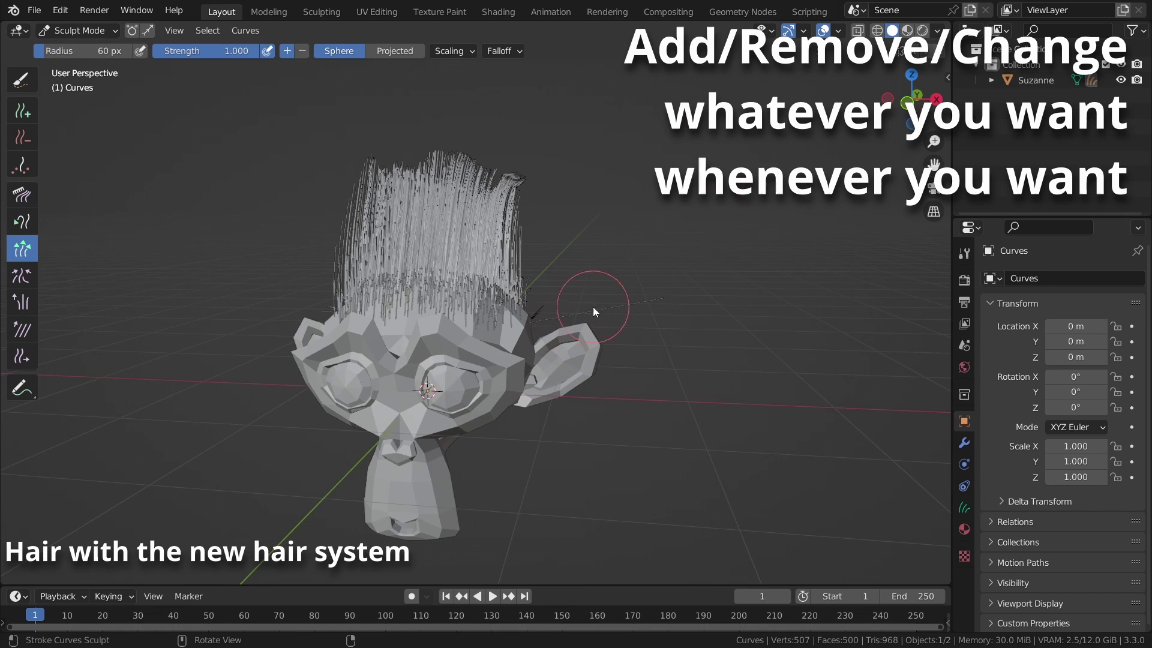
middle_click_drag(631, 336, 755, 323)
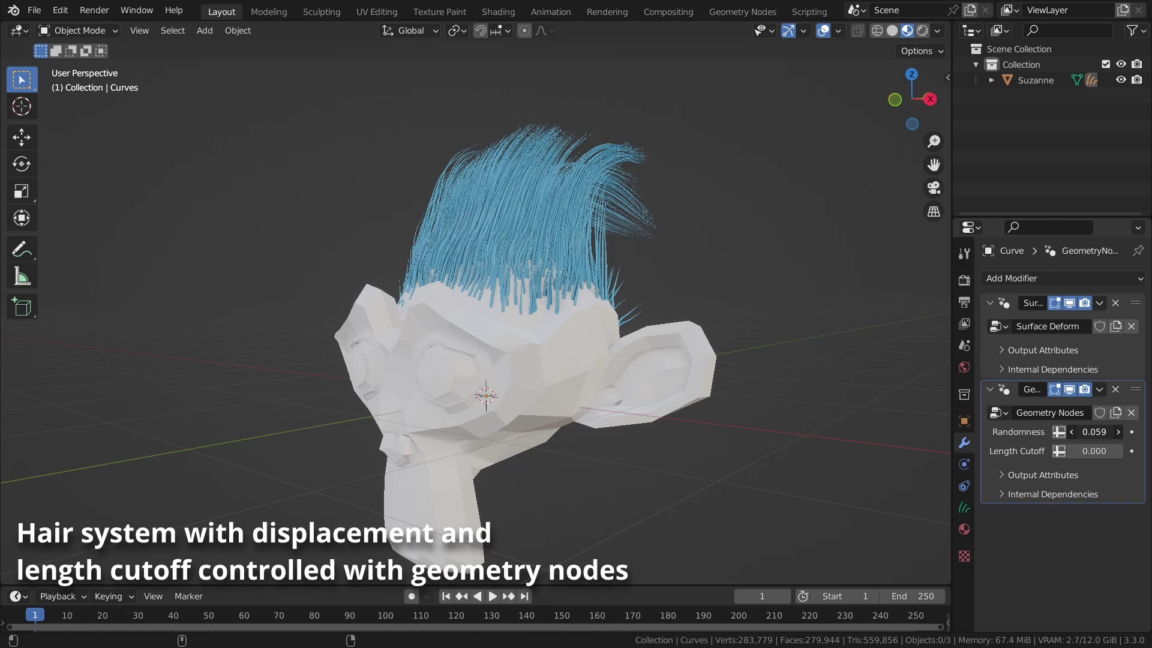
left_click_drag(1094, 431, 1097, 455)
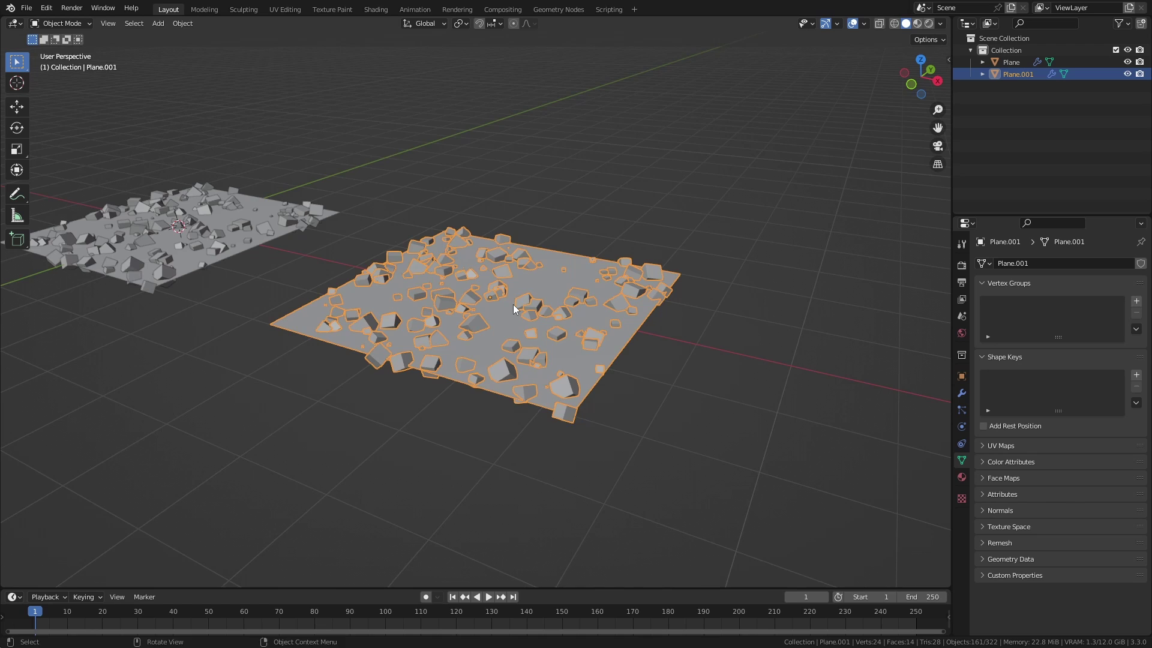
Subdivide Plane.001 repeatedly into a dense grid and add a vertex group to it
right_click(527, 305)
left_click(548, 303)
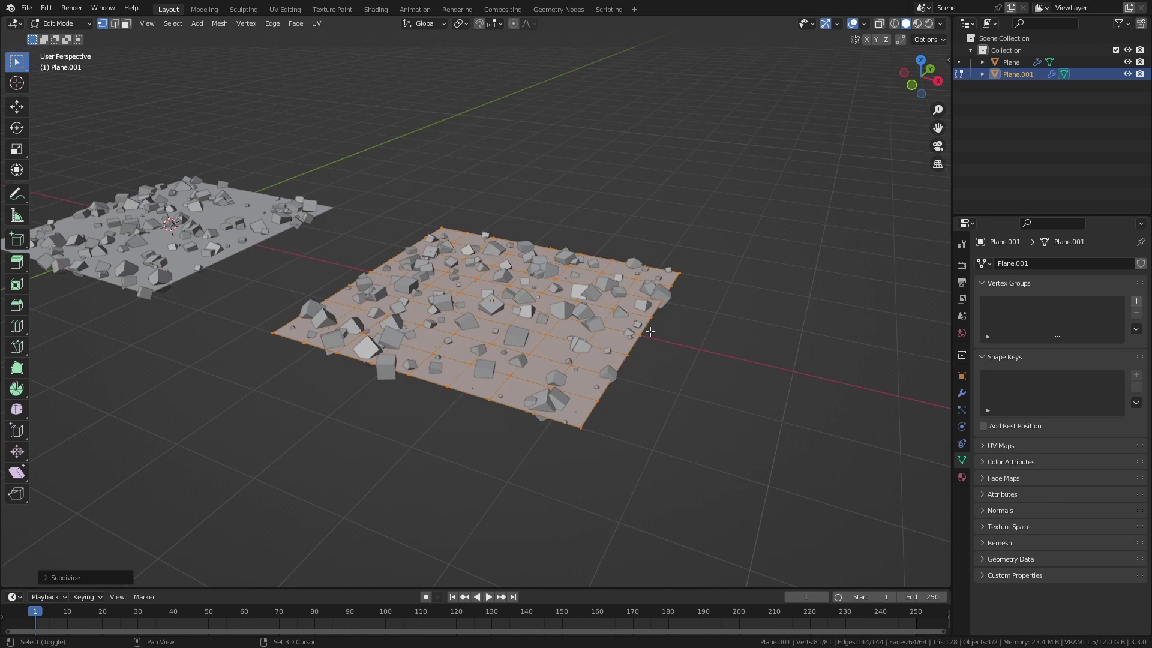
middle_click_drag(696, 357, 701, 342)
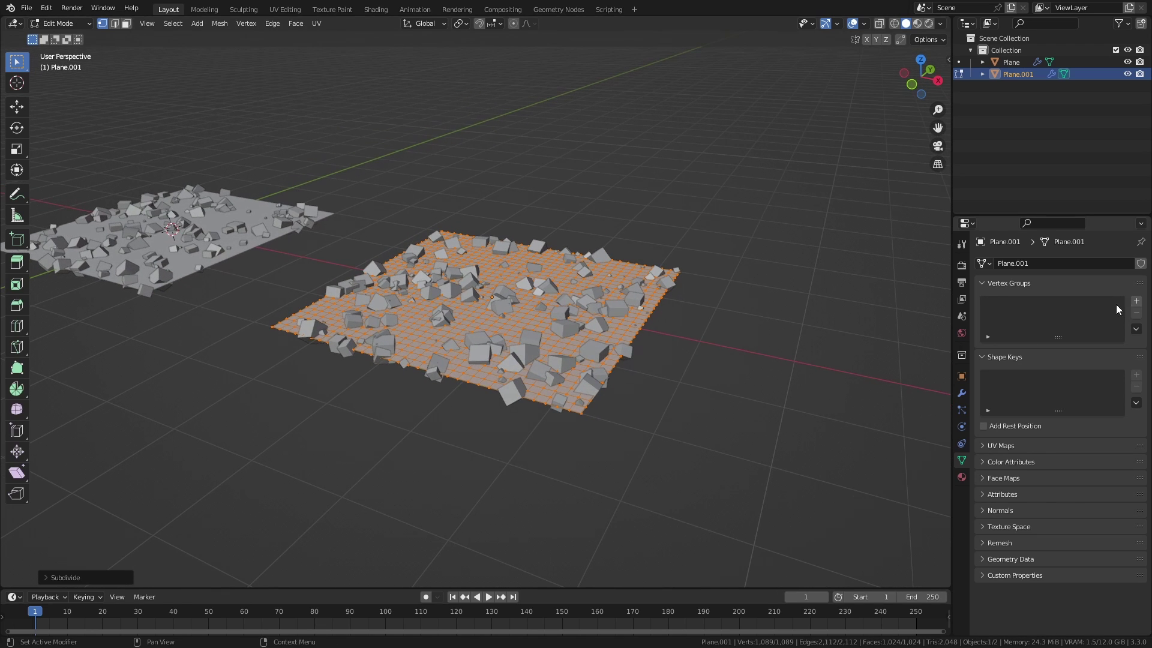
left_click(1136, 301)
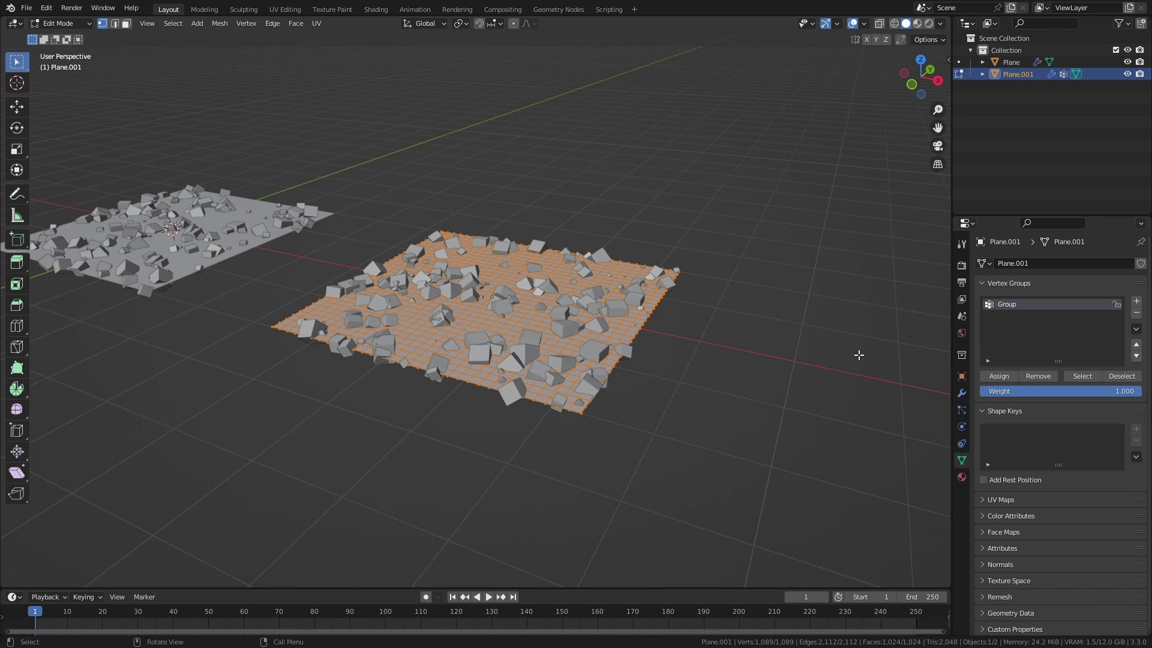
Switch Plane.001 to Weight Paint mode and paint separate patches at weight 1.000 with the 133 px Draw brush
middle_click_drag(859, 355, 846, 362)
key("Tab")
left_click(75, 25)
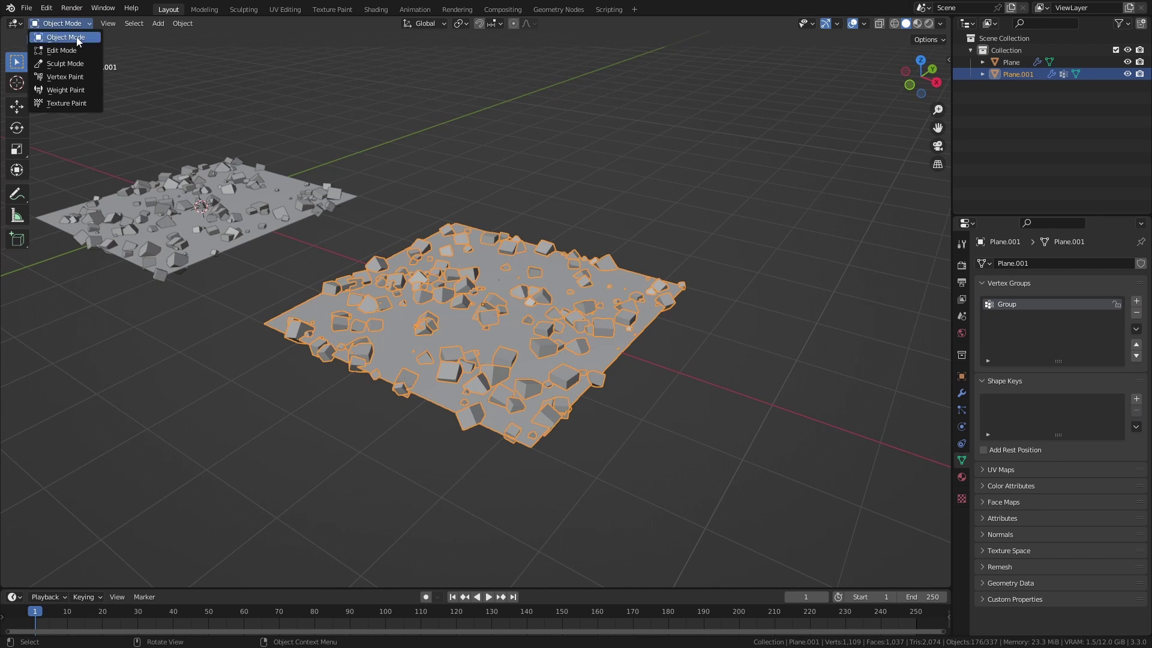
left_click(82, 93)
middle_click_drag(371, 245, 483, 303)
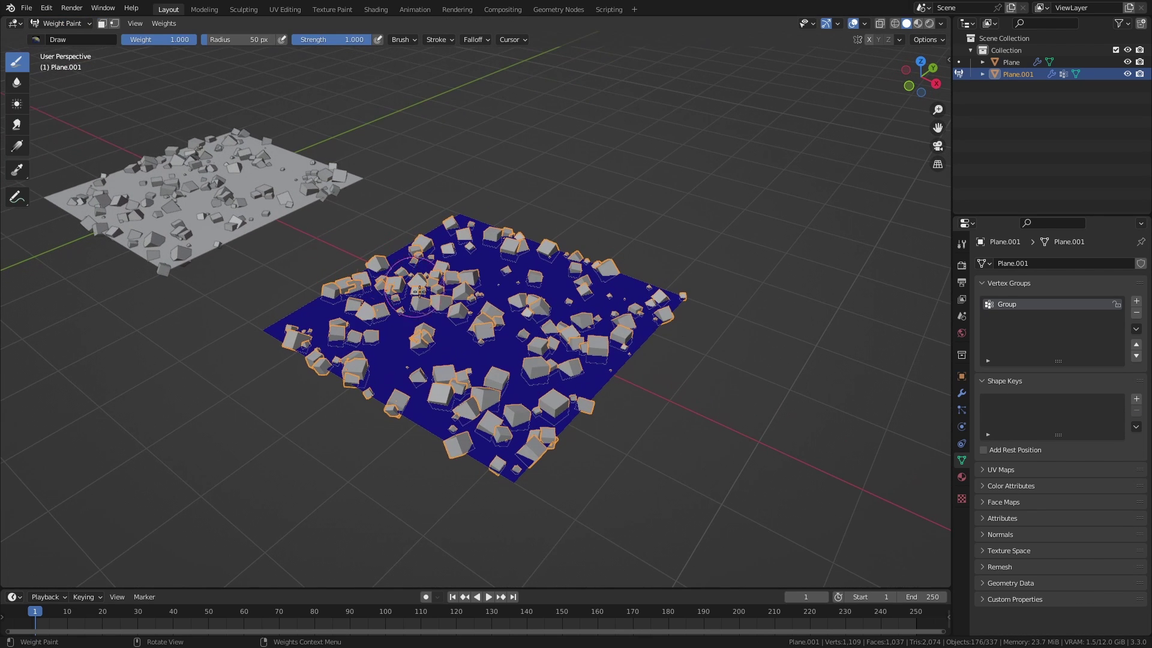
left_click(473, 305)
left_click(536, 329)
left_click_drag(533, 366, 493, 400)
left_click(384, 339)
left_click(593, 270)
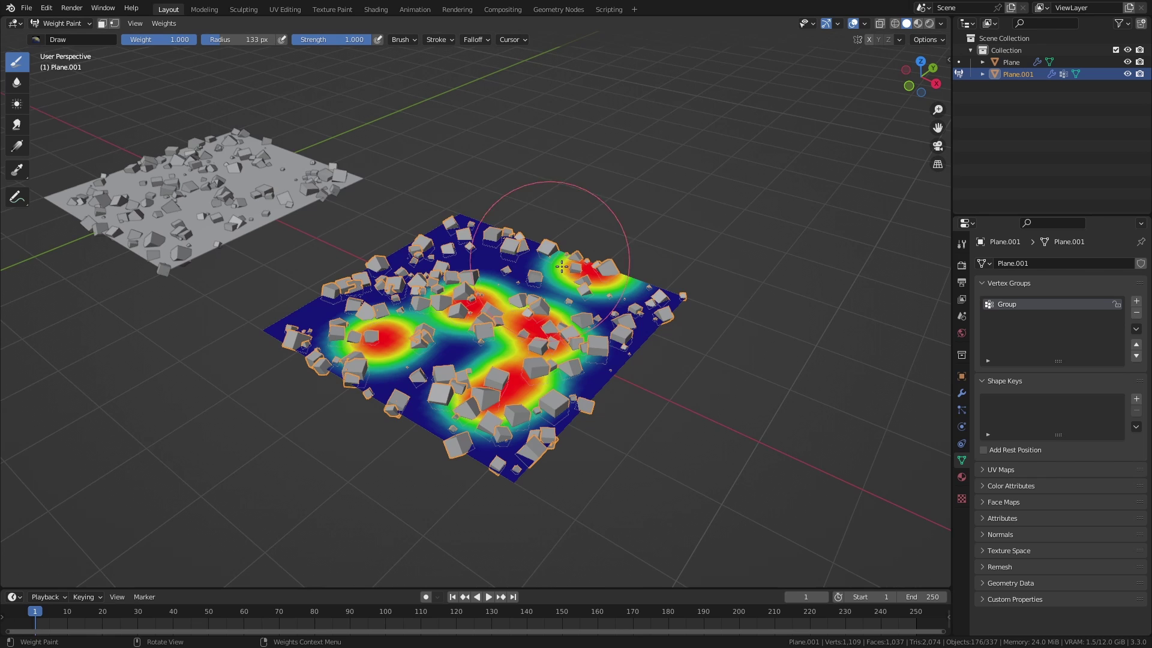
left_click(491, 230)
left_click(630, 327)
left_click(573, 390)
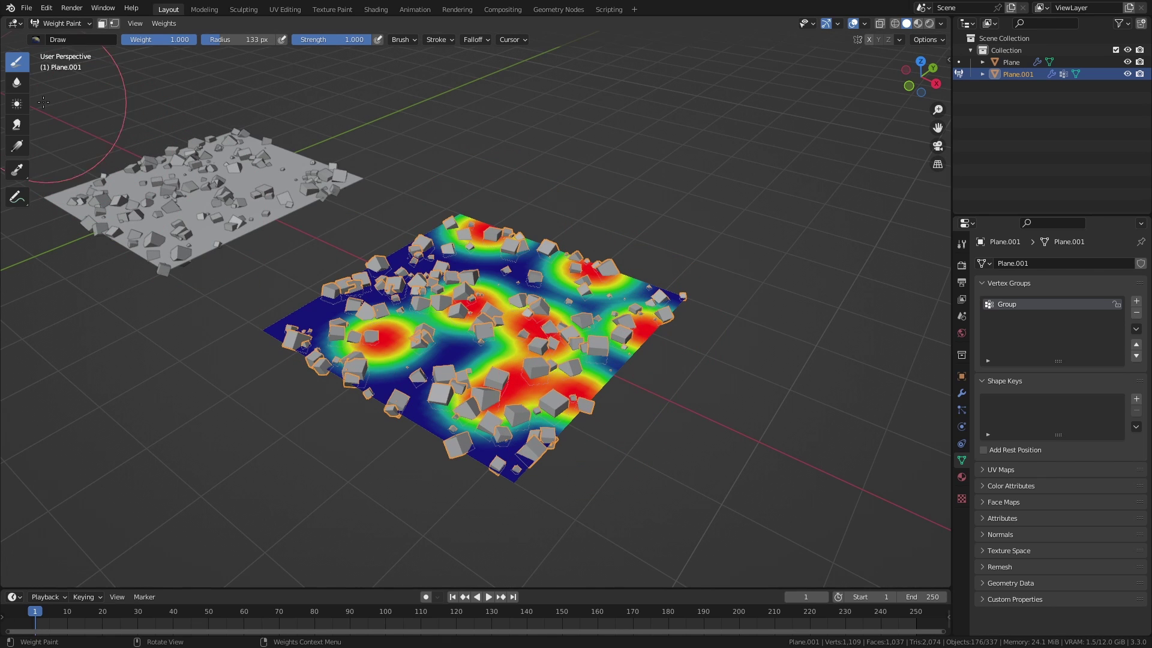
Soften the painted weights on the plane using the Blur brush at 251 px radius
left_click(17, 82)
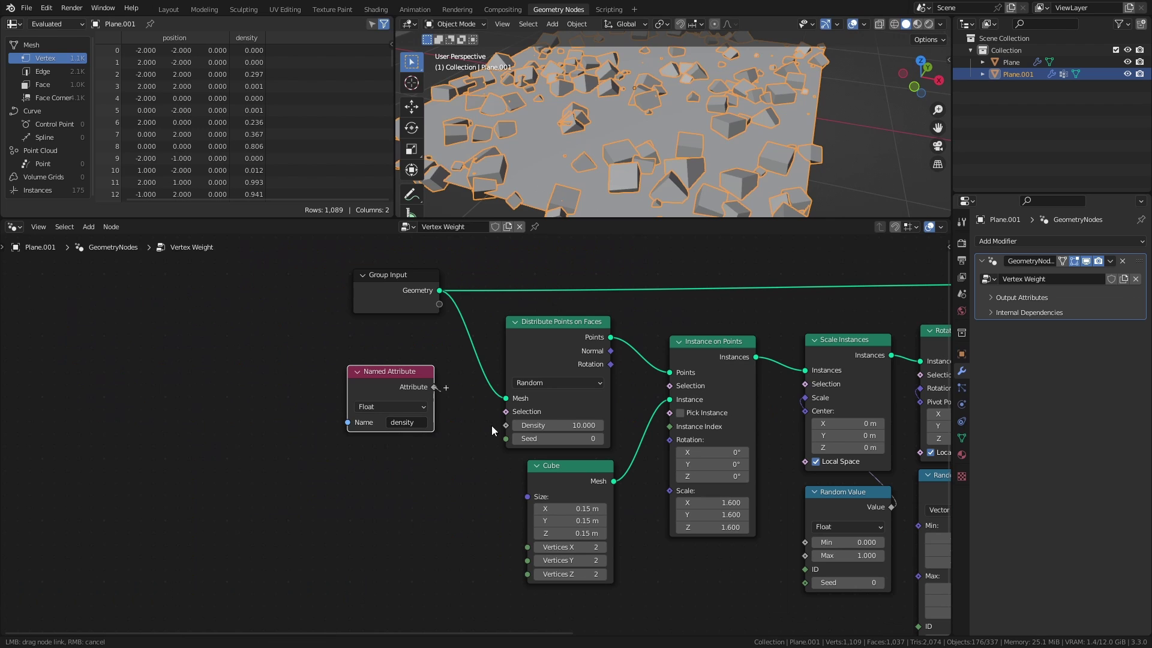
left_click_drag(433, 387, 505, 425)
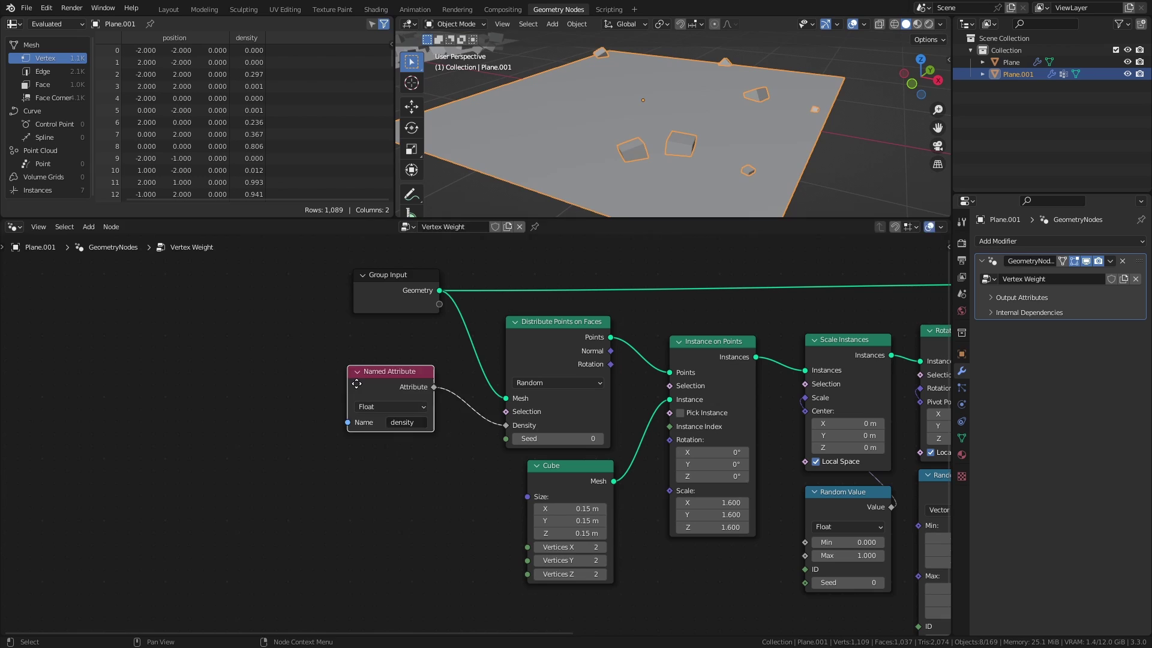
Insert a Multiply math node between the density Named Attribute and the Density input, with a multiplier of 32.500
left_click_drag(356, 383, 232, 388)
key("shift+a")
mouse_move(344, 535)
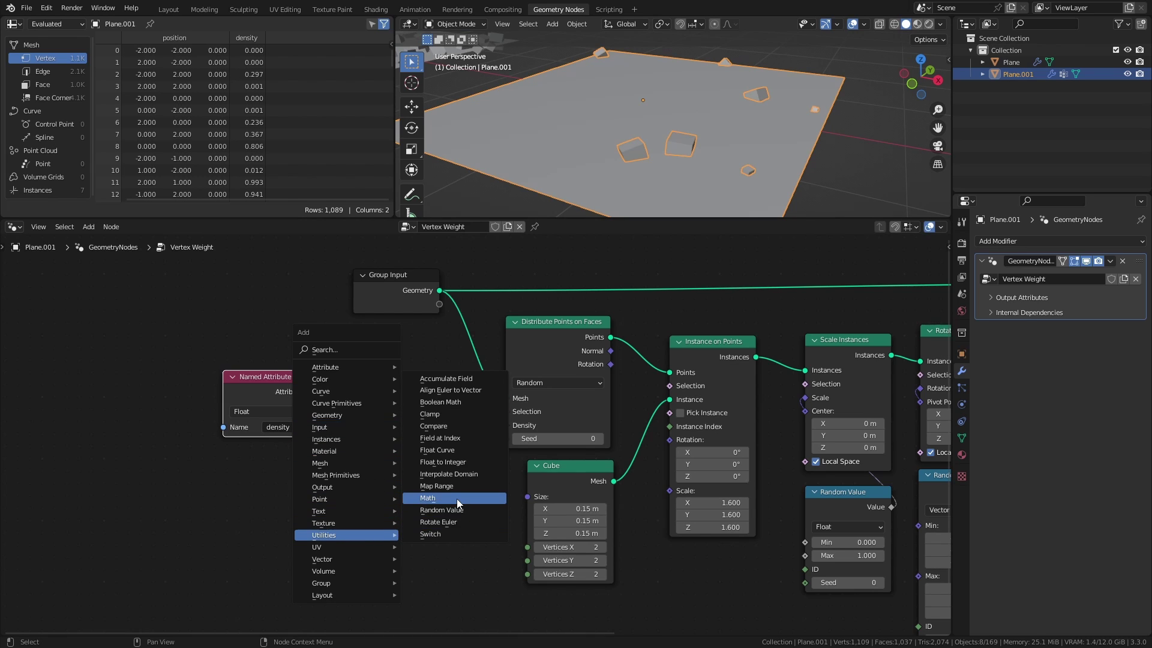
left_click(455, 499)
left_click(401, 413)
left_click(400, 411)
left_click(398, 472)
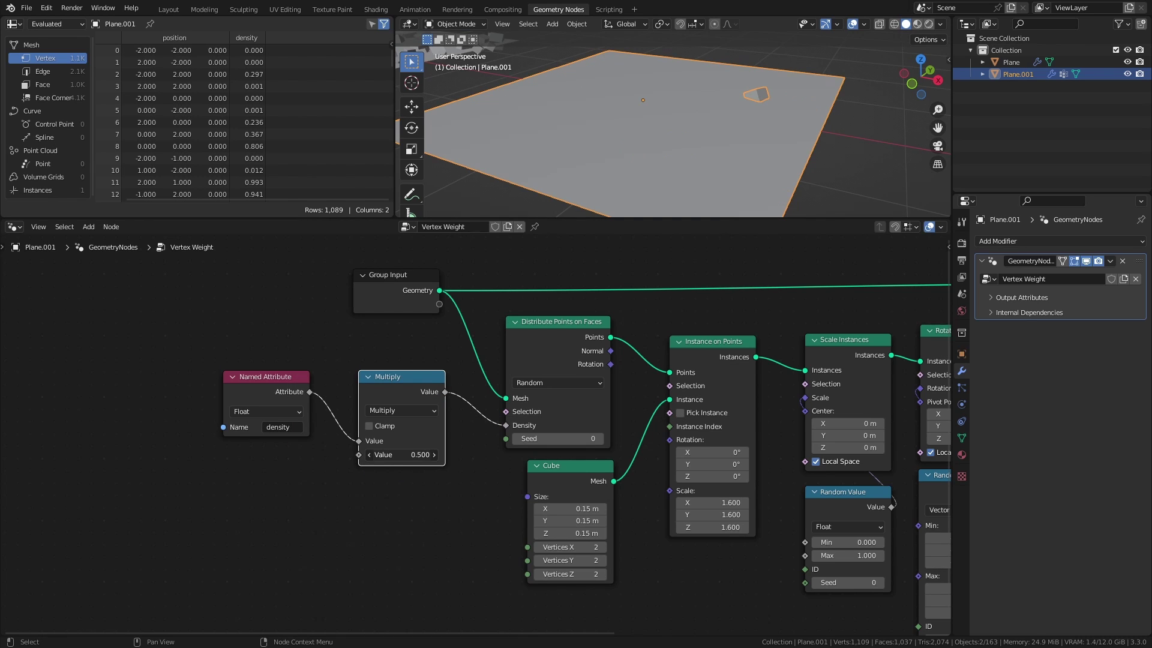
left_click_drag(401, 455, 465, 455)
left_click_drag(563, 454, 593, 454)
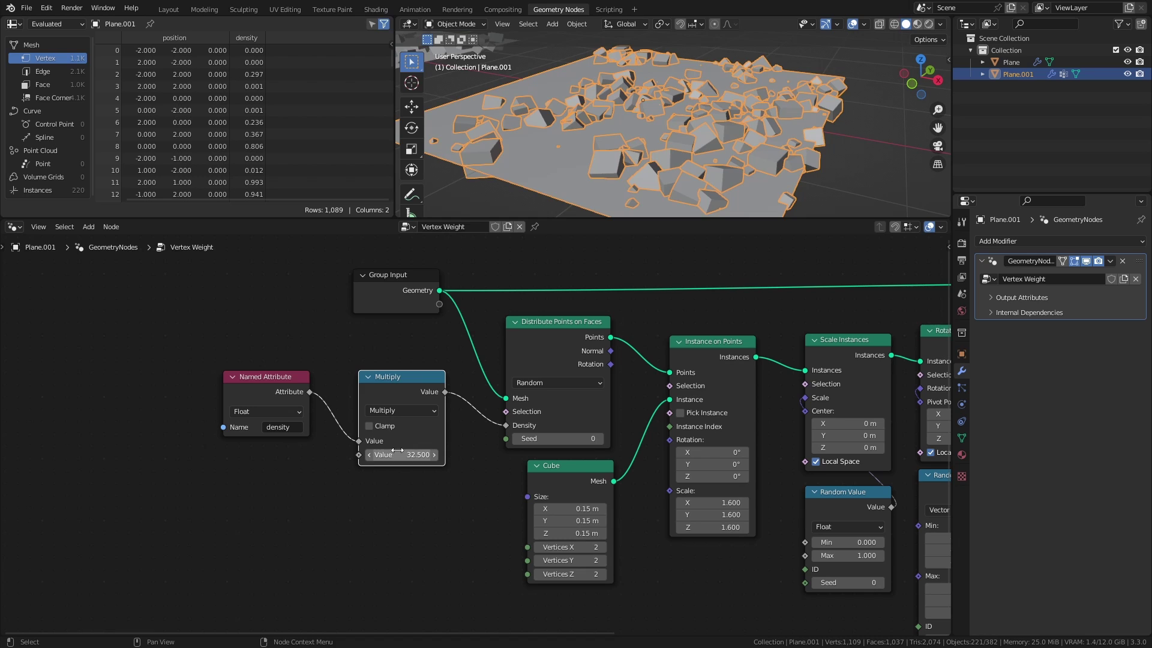
Return Plane.001 to Weight Paint mode and paint additional density weight with a 56 px Draw brush at weight 1.000
middle_click_drag(571, 132, 578, 180)
scroll(637, 157, "down", 3)
key("ctrl+Tab")
key("f")
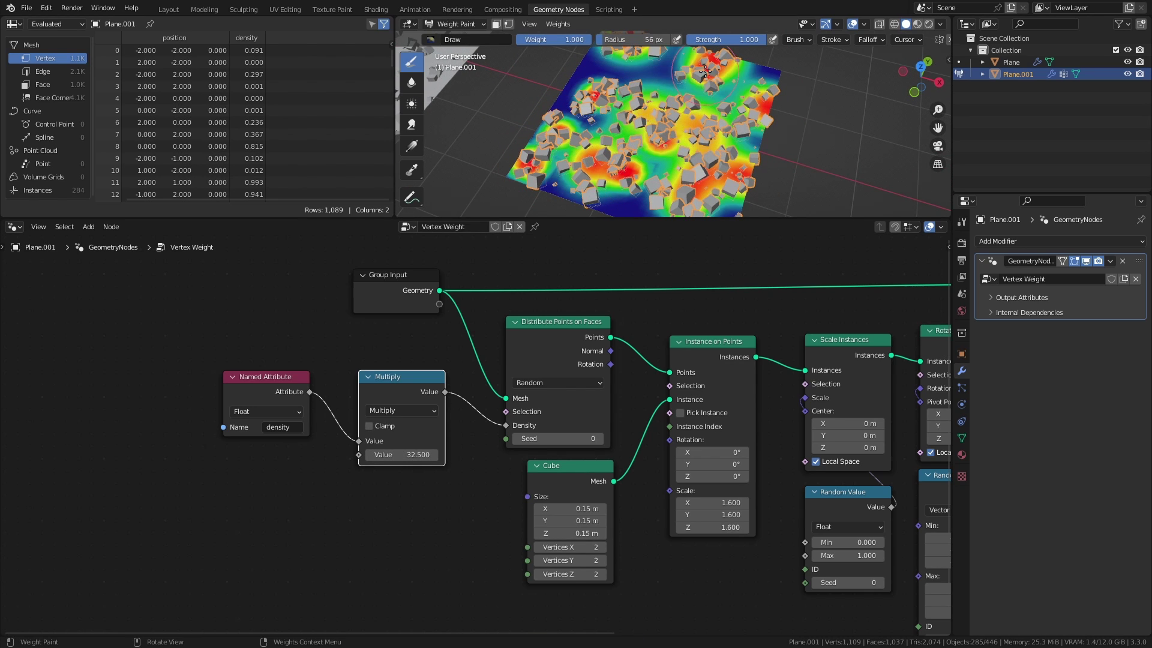
mouse_move(539, 150)
middle_mouse_down()
mouse_move(507, 142)
mouse_move(552, 132)
mouse_move(507, 176)
middle_mouse_up()
scroll(507, 142, "up", 4)
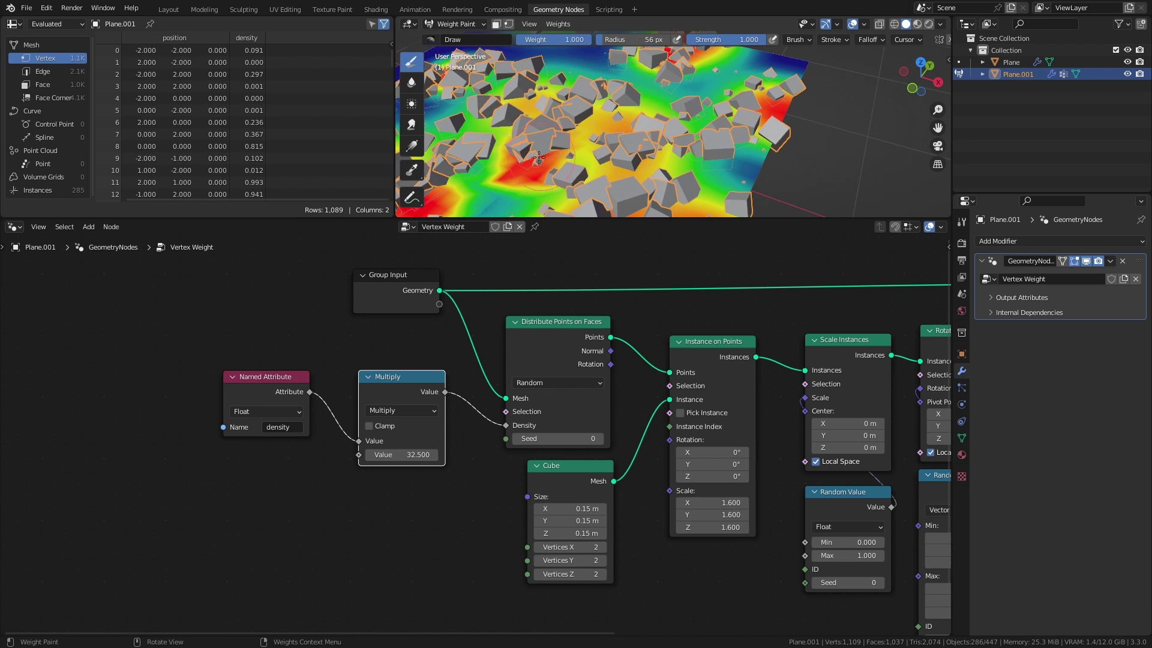
left_click_drag(537, 155, 579, 161)
Set the Multiply value to 43.100 and paint more weight across the plane with the Draw brush
left_click_drag(401, 454, 456, 454)
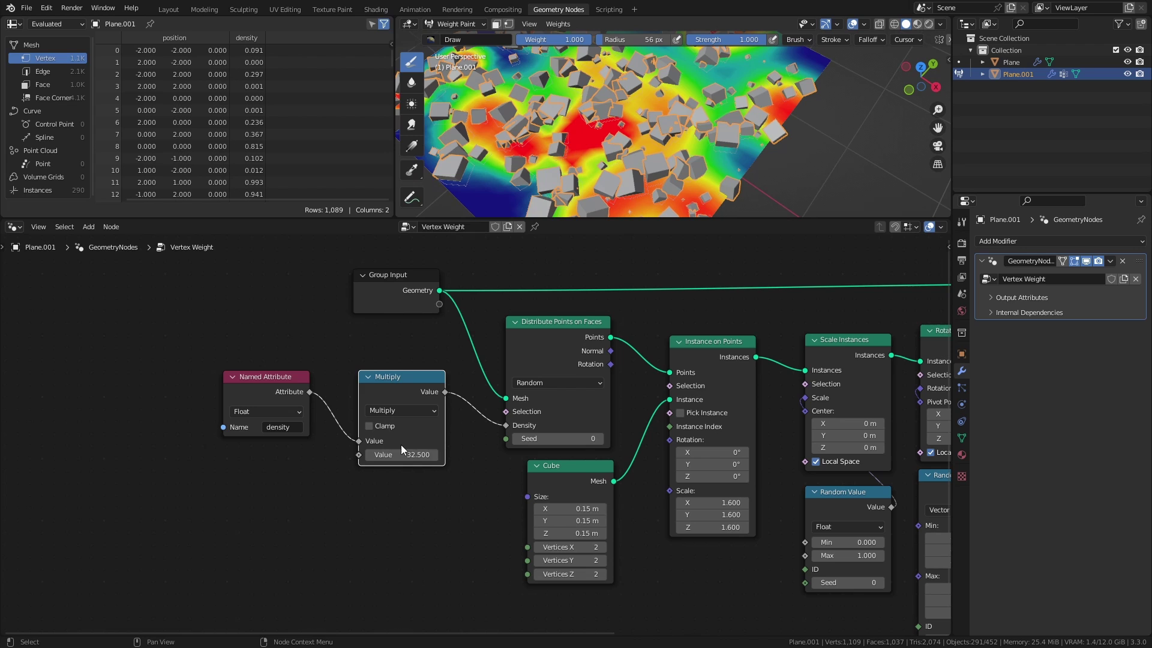
middle_click_drag(709, 99, 633, 174)
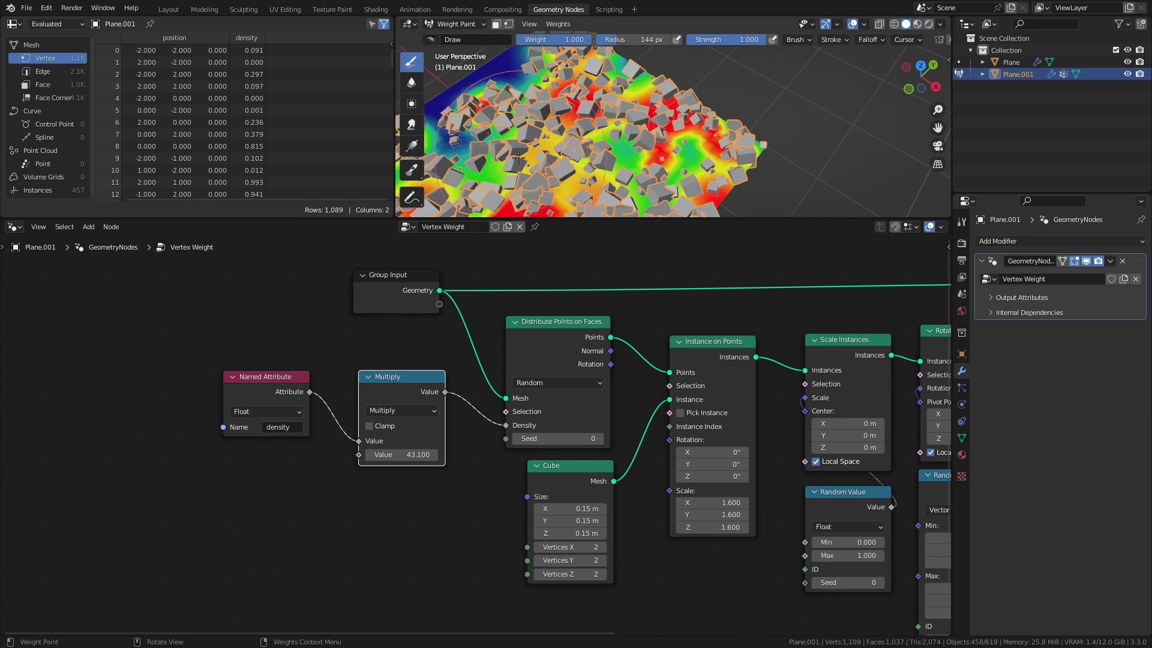
middle_click_drag(615, 172, 478, 111)
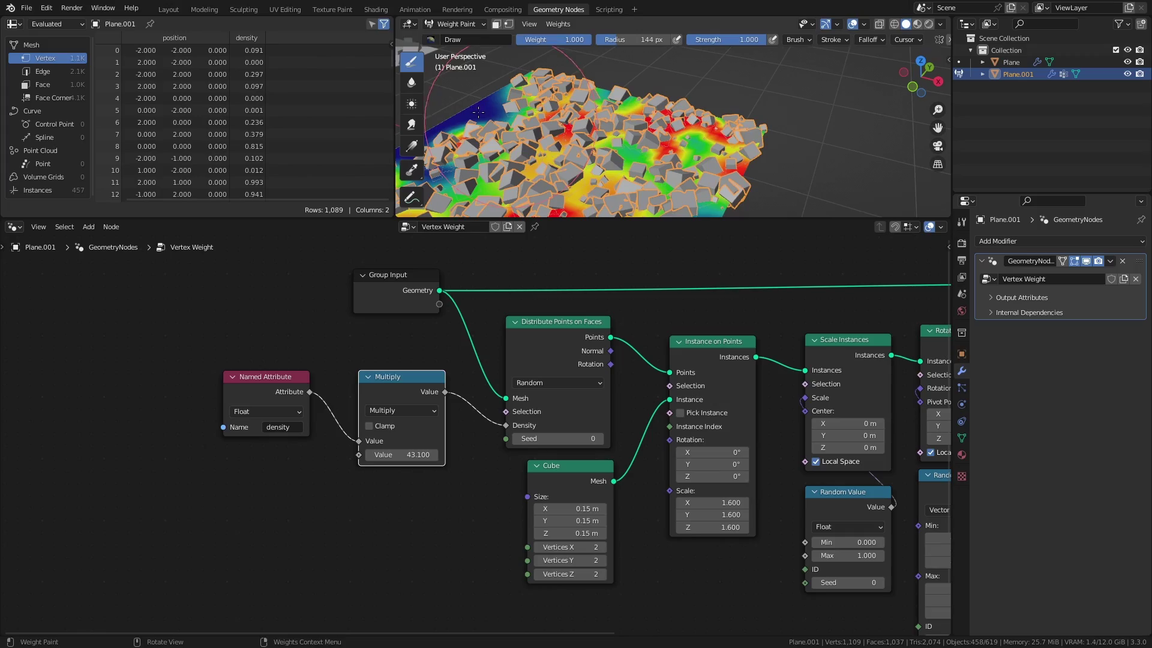
Return to the Layout workspace and leave Weight Paint mode on Plane.001
left_click(169, 10)
middle_click_drag(510, 252, 543, 229)
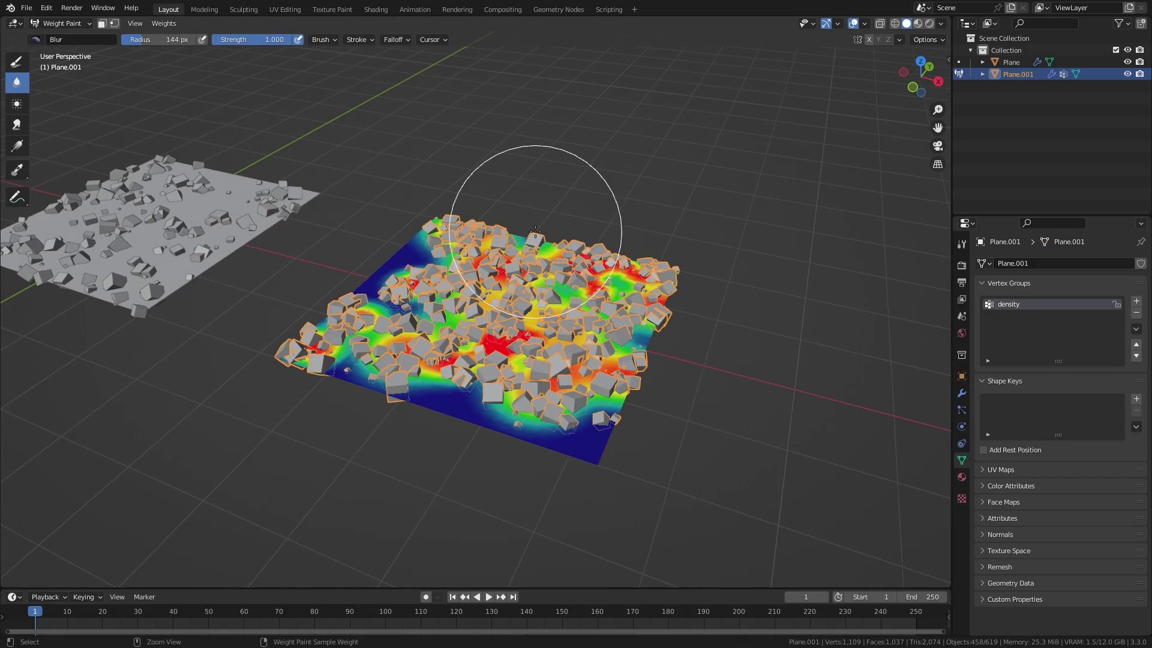
key("ctrl+Tab")
left_click(534, 298)
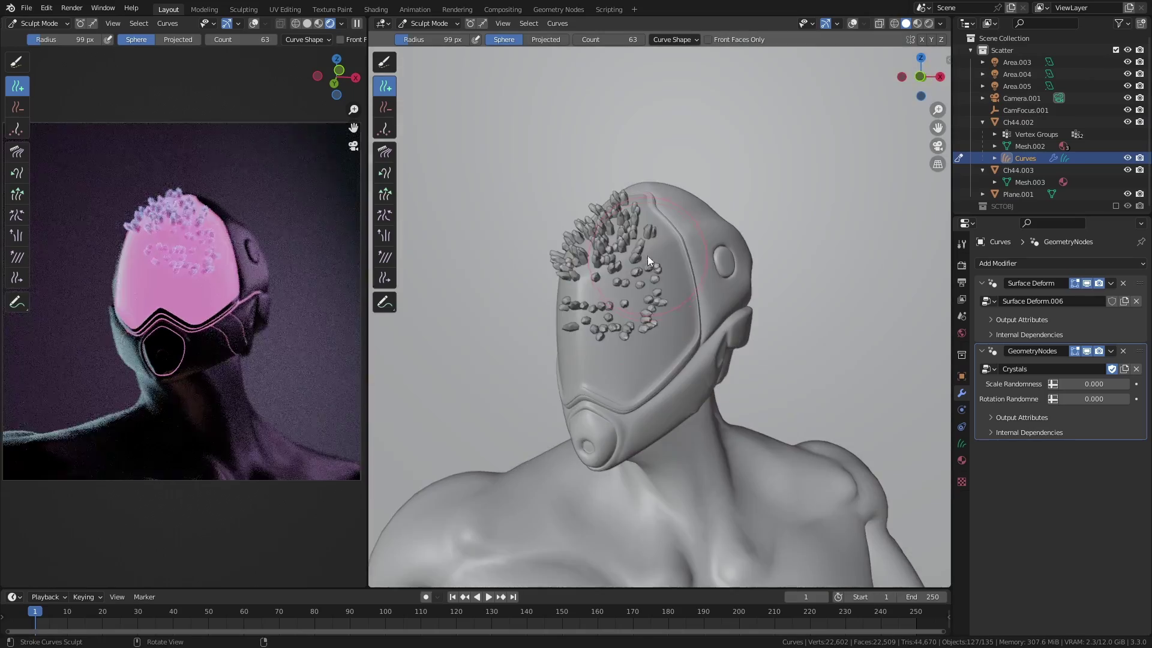
Scatter crystal curves over the helmet's face area and lengthen them with the Grow / Shrink brush
mouse_move(646, 256)
middle_mouse_down()
mouse_move(703, 268)
mouse_move(404, 125)
mouse_move(771, 263)
mouse_move(643, 278)
middle_mouse_up()
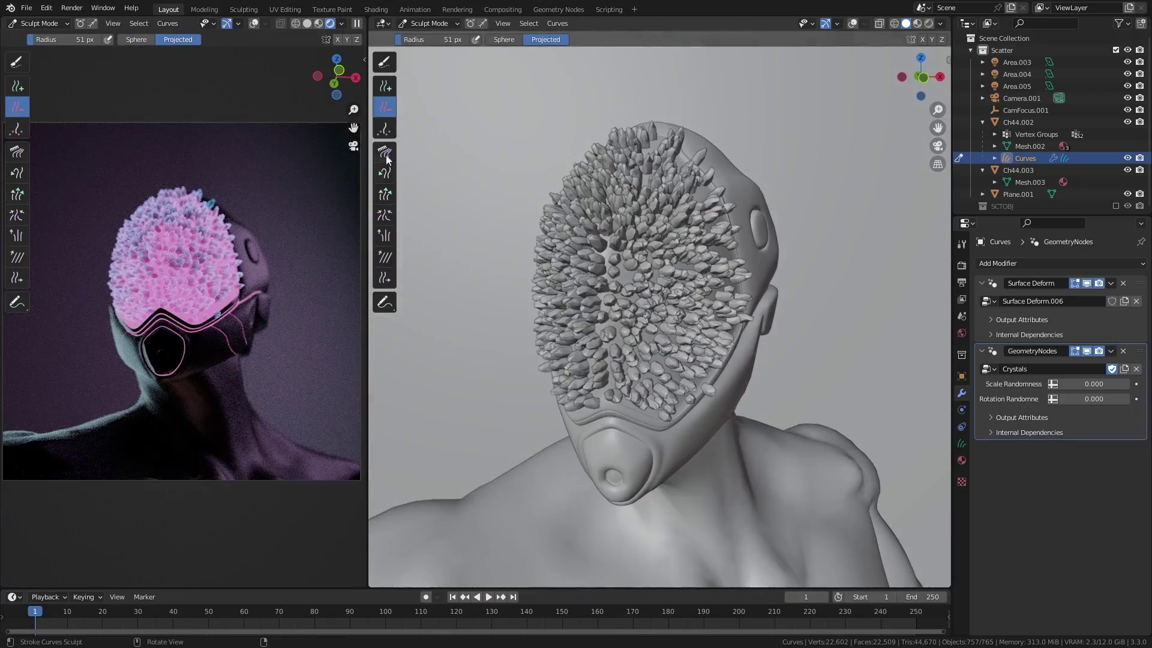
left_click(384, 194)
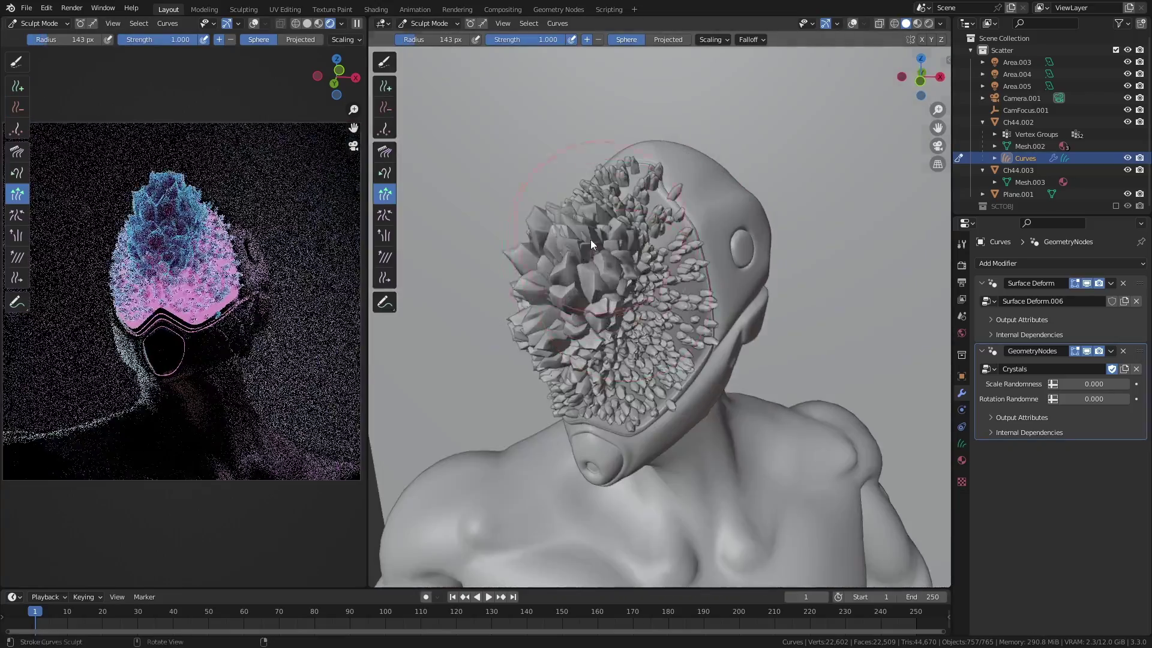
mouse_move(590, 239)
left_mouse_down()
mouse_move(575, 295)
mouse_move(614, 334)
left_mouse_up()
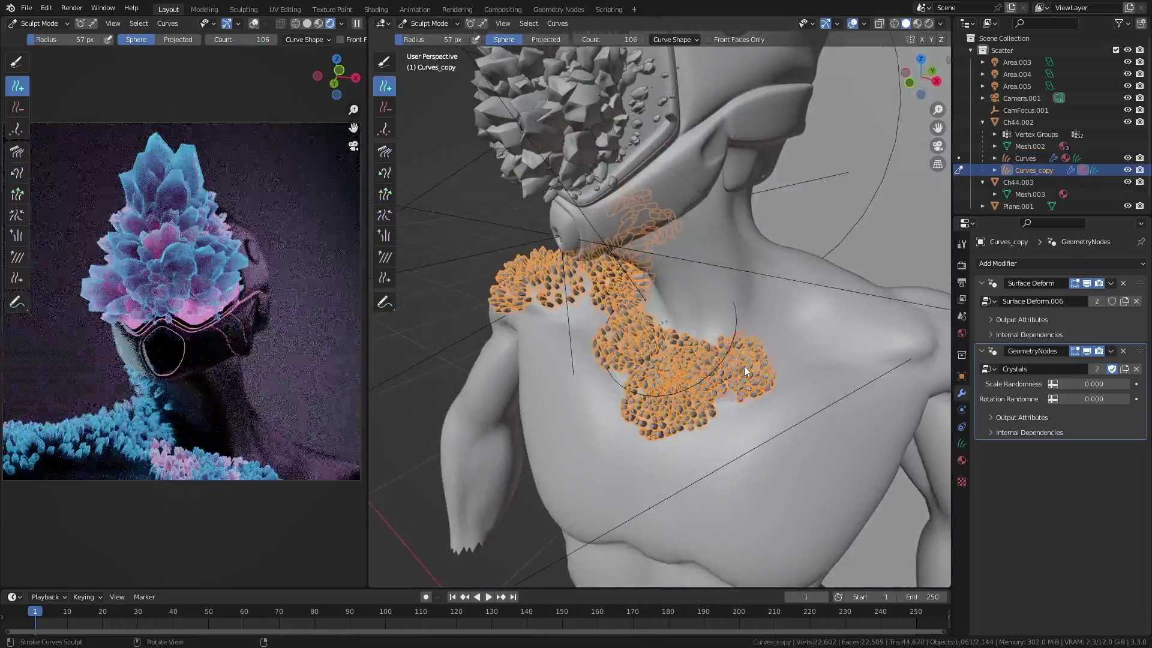
middle_click_drag(744, 366, 777, 333)
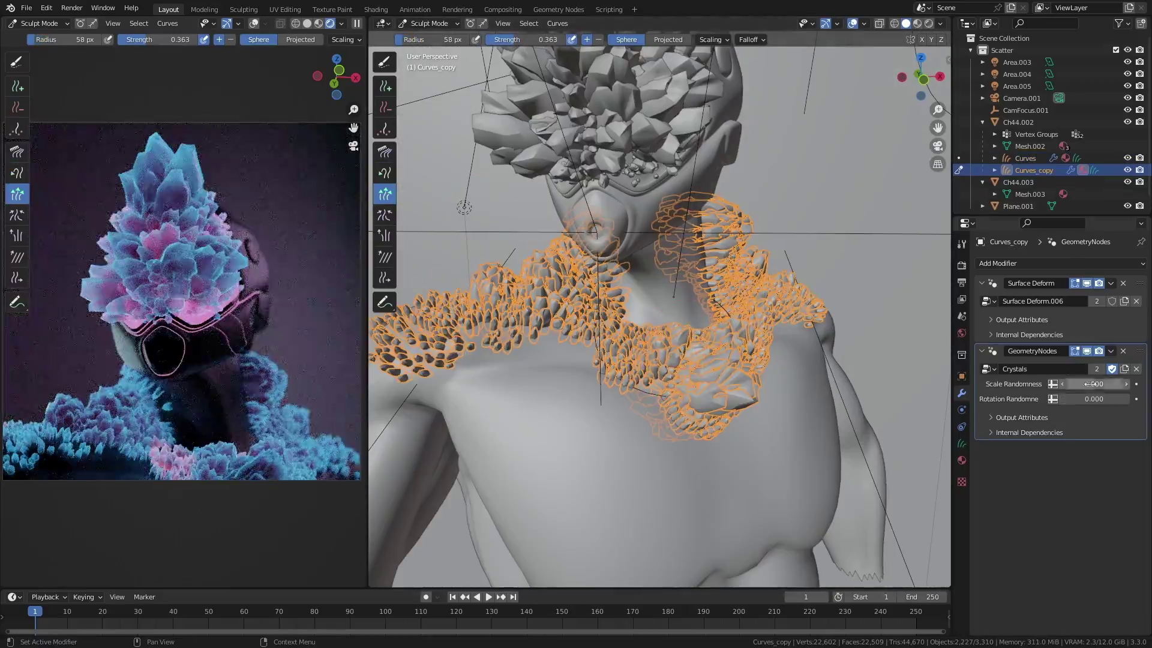
Adjust the Scale Randomness of the crystals on the shoulders and chest
left_click_drag(1079, 384, 1104, 383)
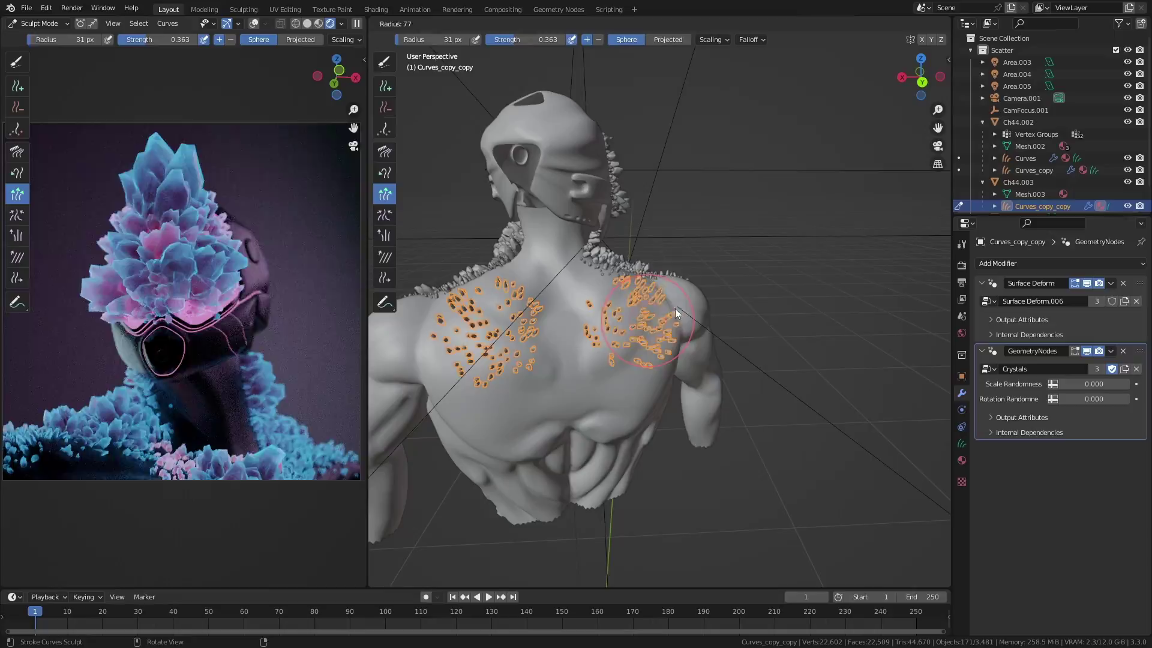
Add more crystals across the character's upper back and enlarge them with the Grow / Shrink brush
mouse_move(480, 312)
left_mouse_down()
mouse_move(471, 325)
mouse_move(651, 312)
left_mouse_up()
mouse_move(650, 312)
middle_mouse_down()
mouse_move(659, 281)
mouse_move(600, 300)
middle_mouse_up()
left_click(384, 86)
middle_click_drag(600, 240, 672, 288)
left_click_drag(642, 228, 678, 266)
left_click(384, 194)
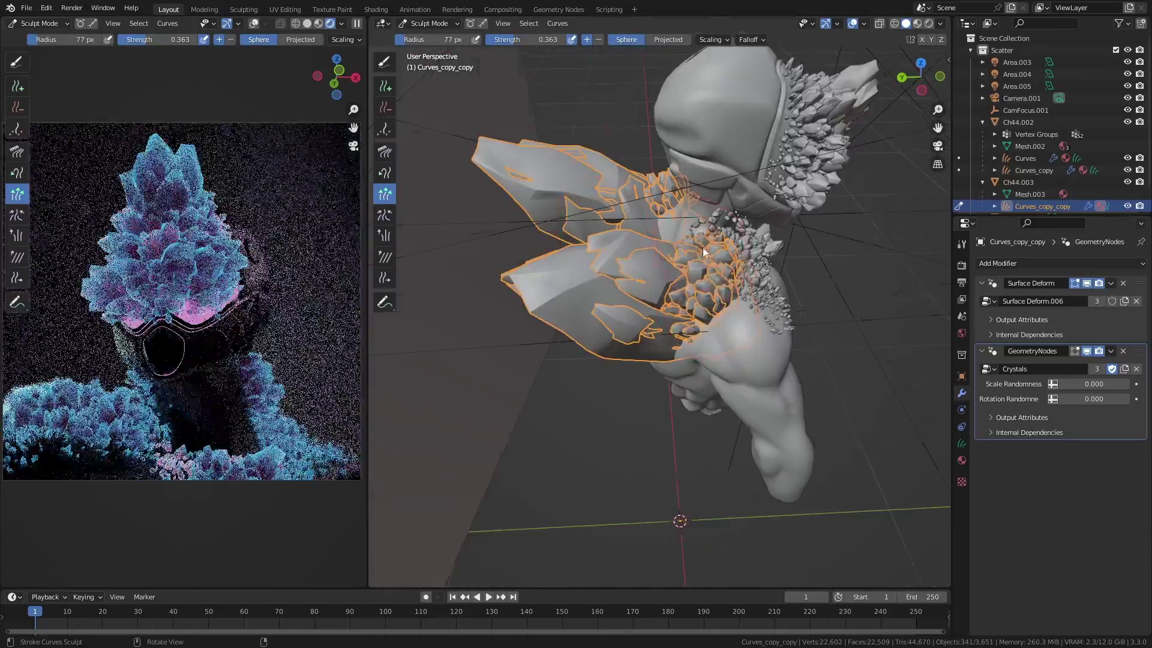
mouse_move(540, 288)
middle_mouse_down()
mouse_move(433, 325)
mouse_move(707, 283)
middle_mouse_up()
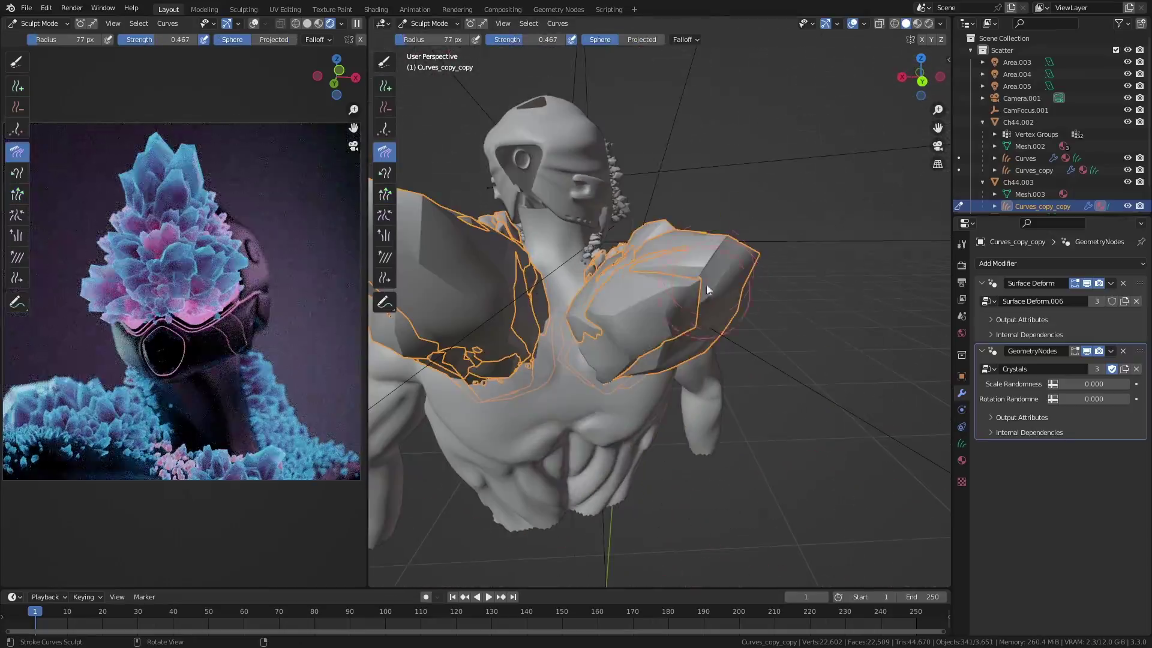
Comb the large crystals on the character's back into shape with the Comb brush
middle_click_drag(680, 223, 544, 227)
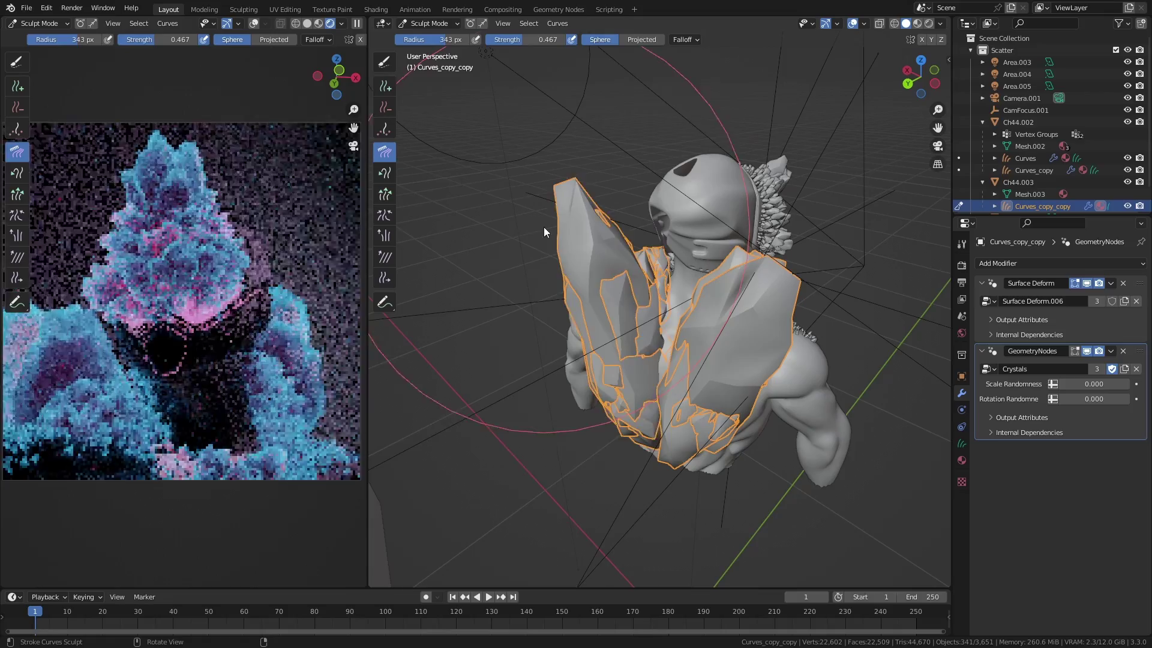
middle_click_drag(742, 347, 686, 354)
left_click_drag(686, 354, 682, 371)
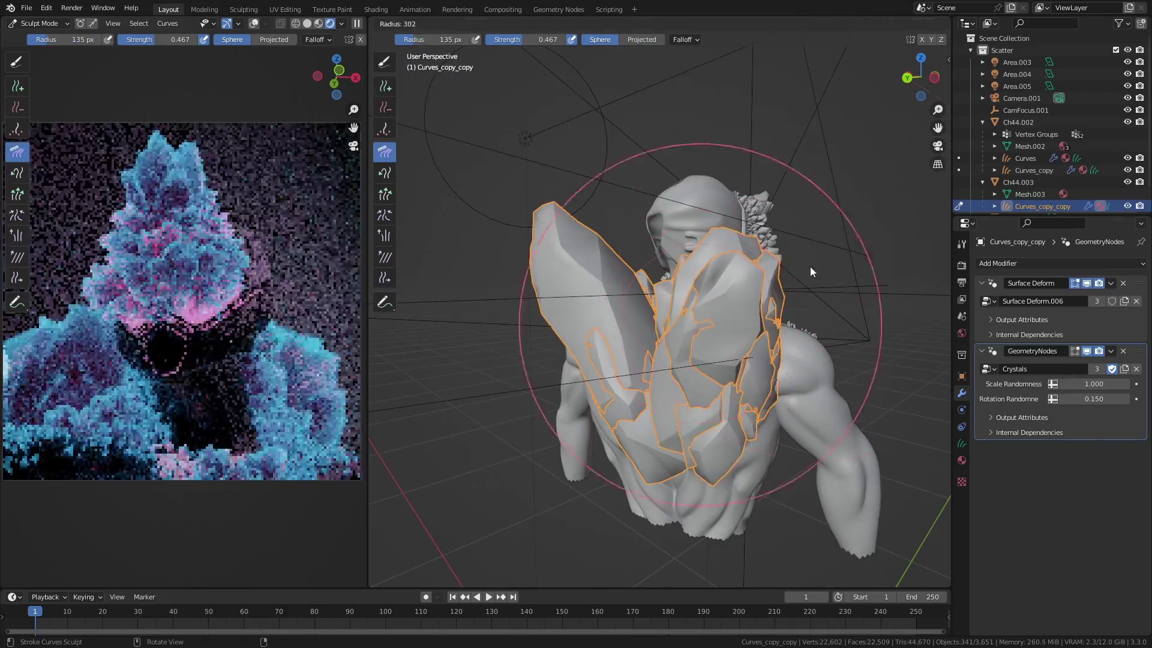
left_click_drag(810, 271, 722, 324)
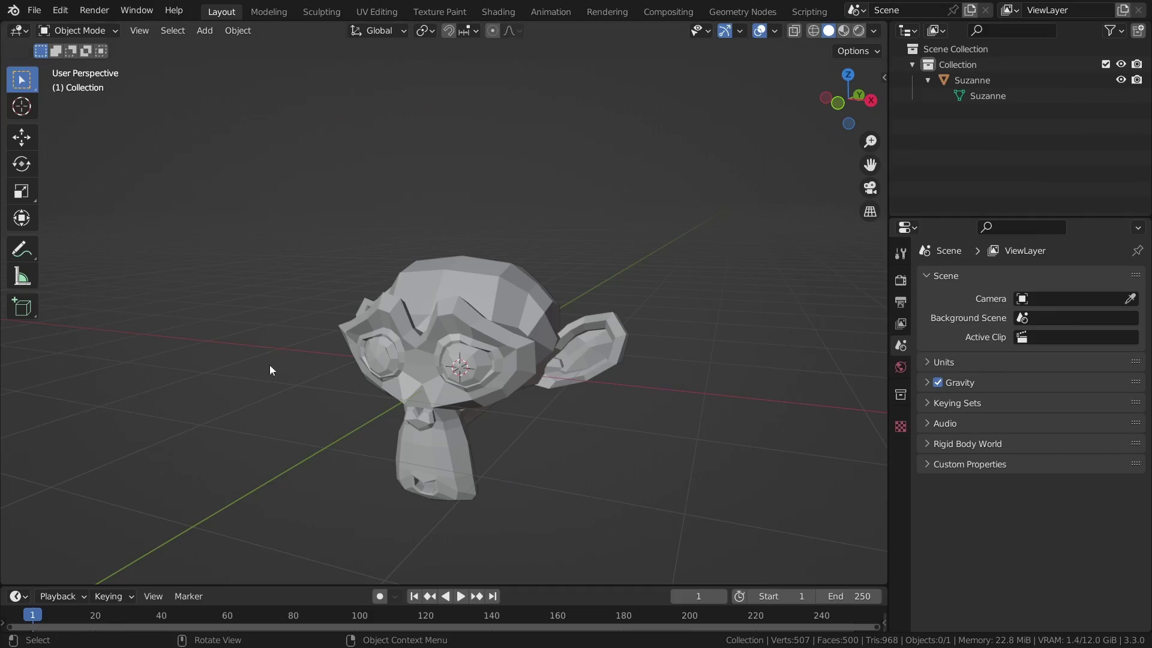
Add an Empty Hair curves object with the Suzanne mesh as its surface and show its curve data properties
middle_click_drag(630, 429, 581, 408)
left_click(494, 362)
middle_click_drag(494, 362, 624, 401)
key("shift+a")
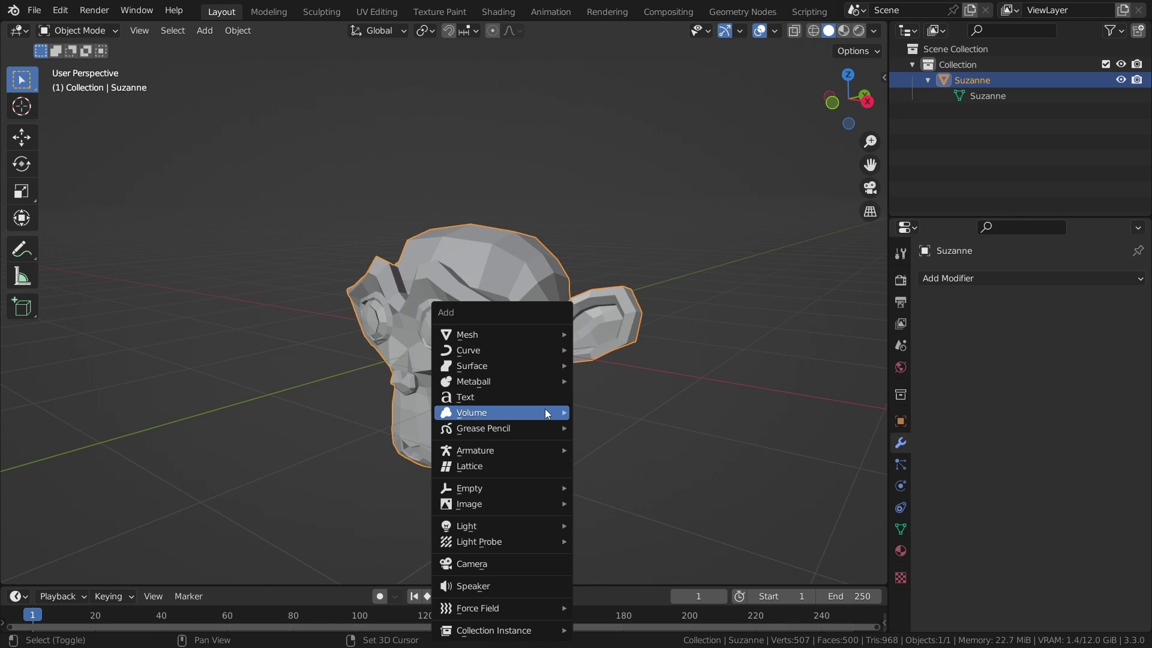
mouse_move(506, 350)
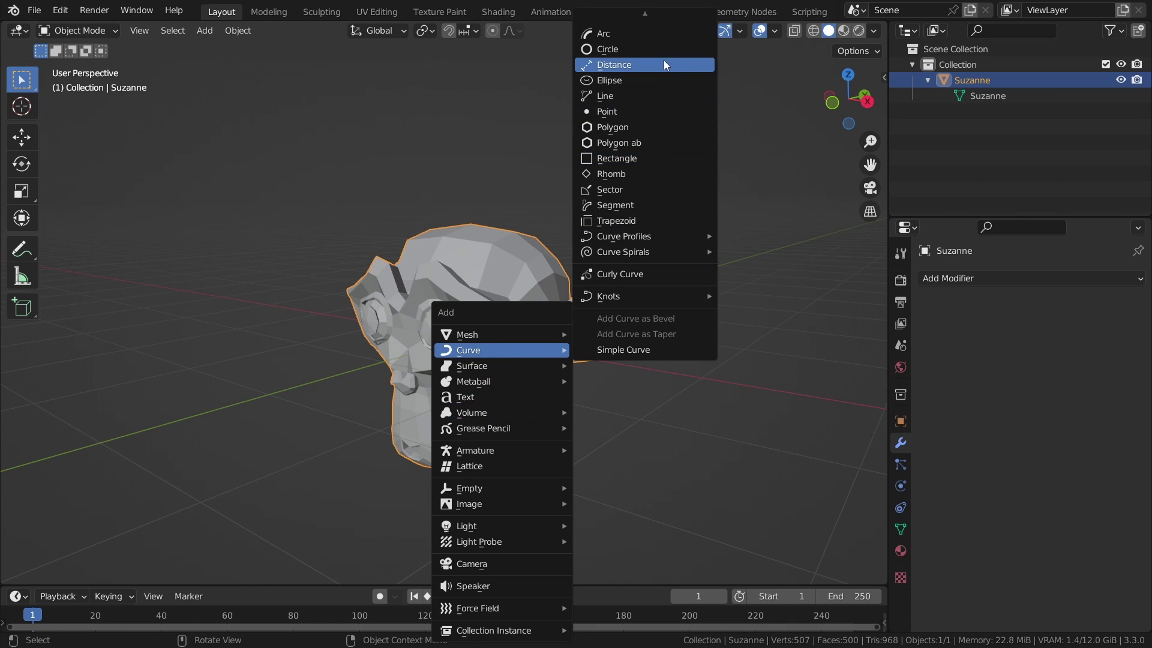
scroll(660, 63, "up", 6)
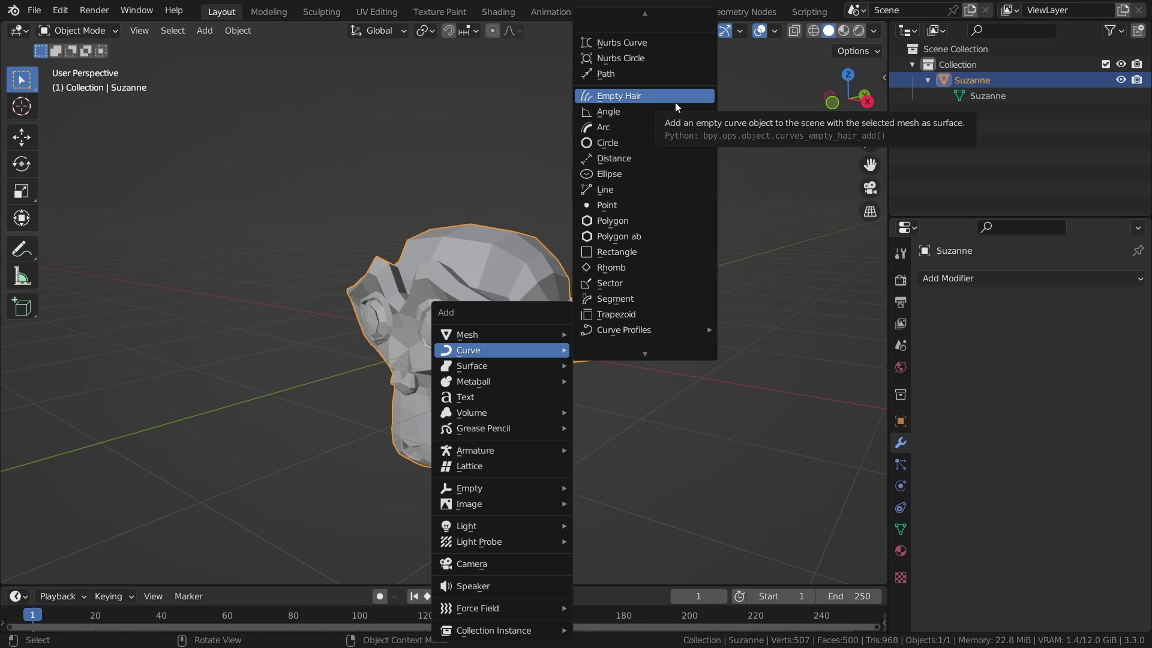
left_click(675, 102)
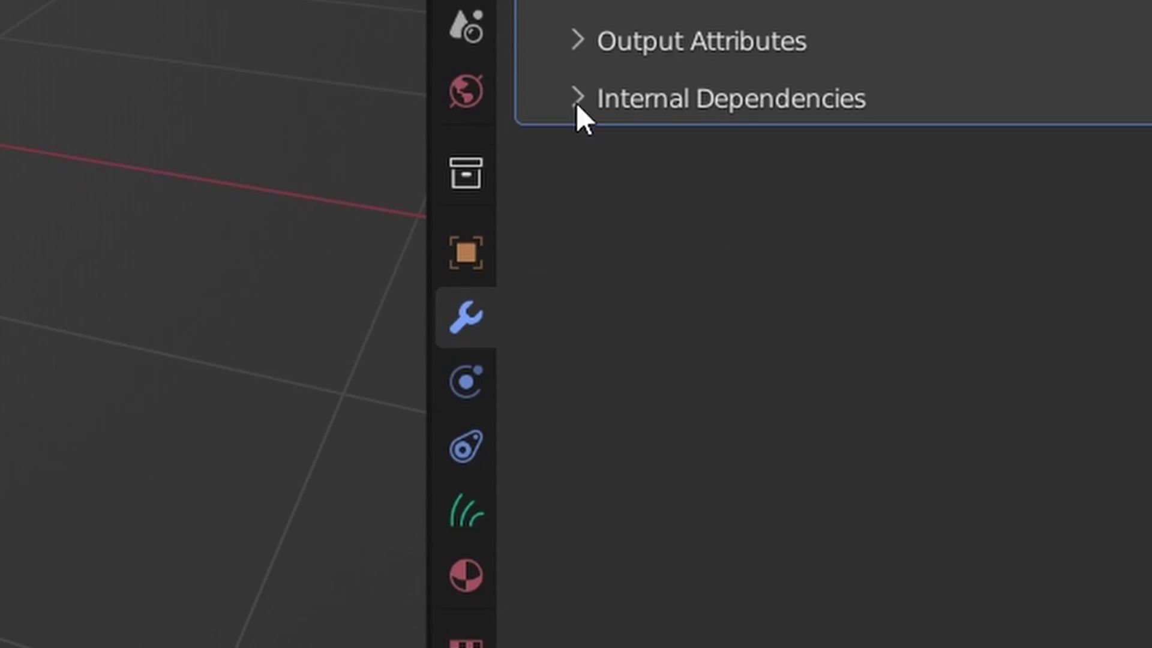
left_click(477, 511)
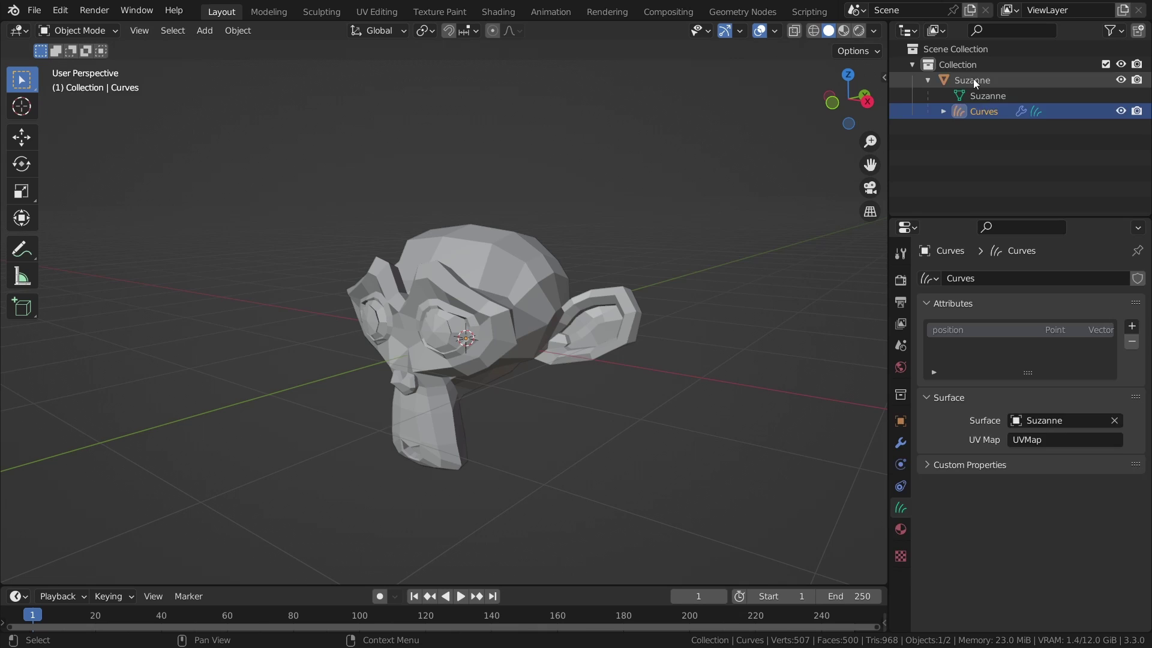
Switch the hair curves object from Object Mode to Sculpt Mode
middle_click_drag(507, 243, 519, 251)
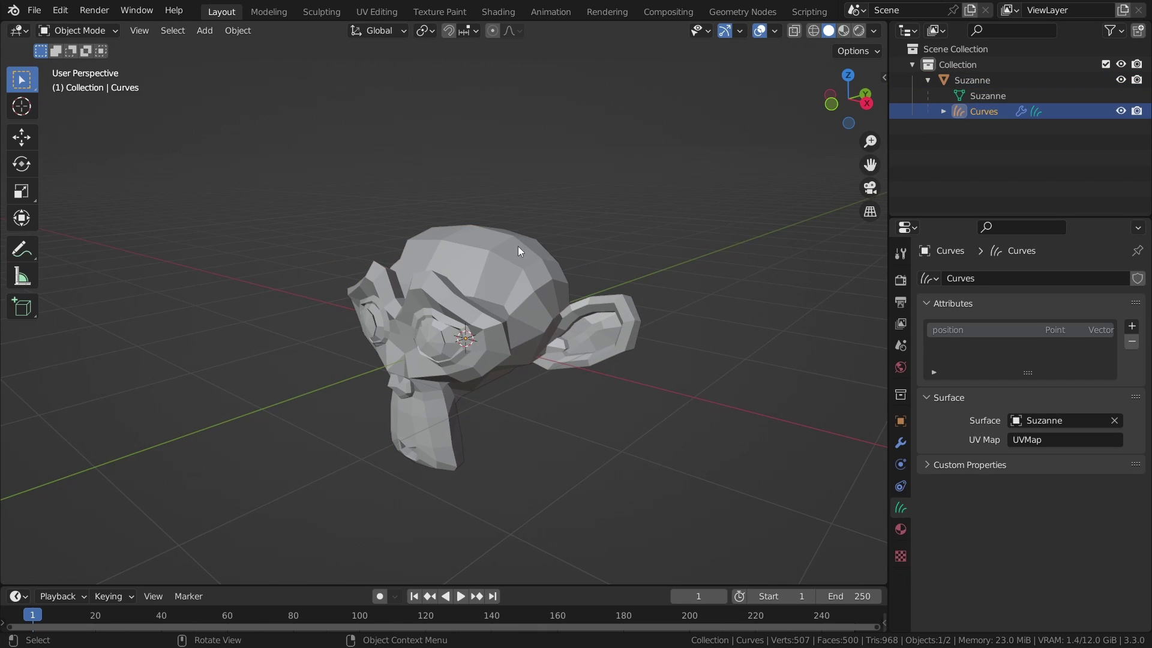
left_click(97, 26)
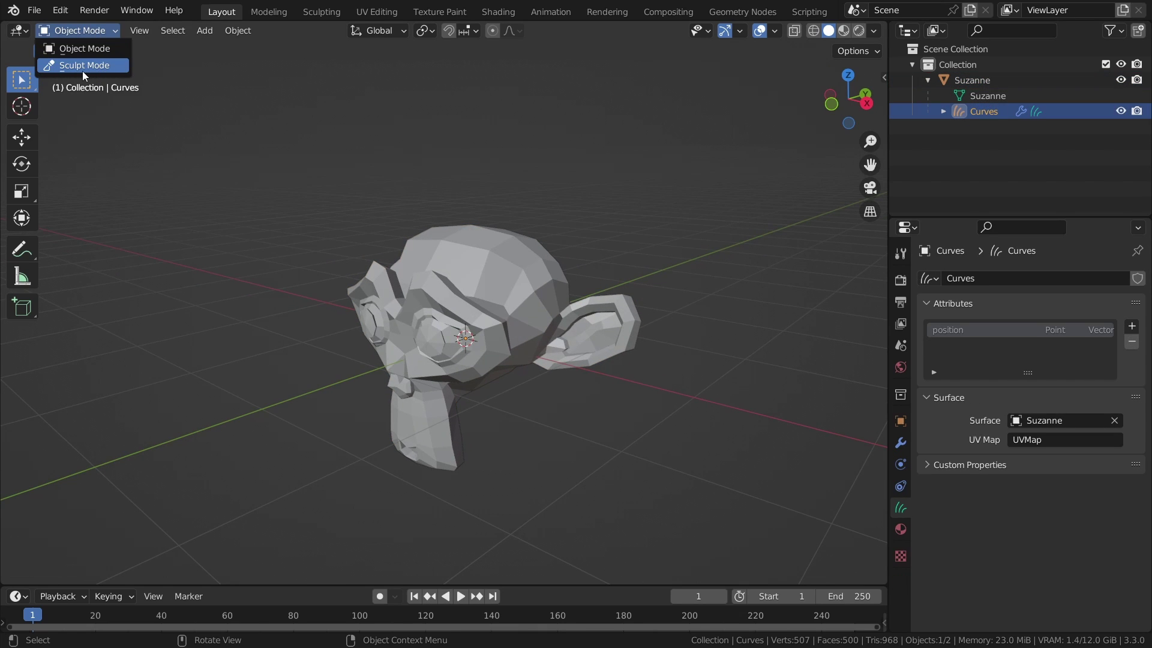
key("ctrl+Tab")
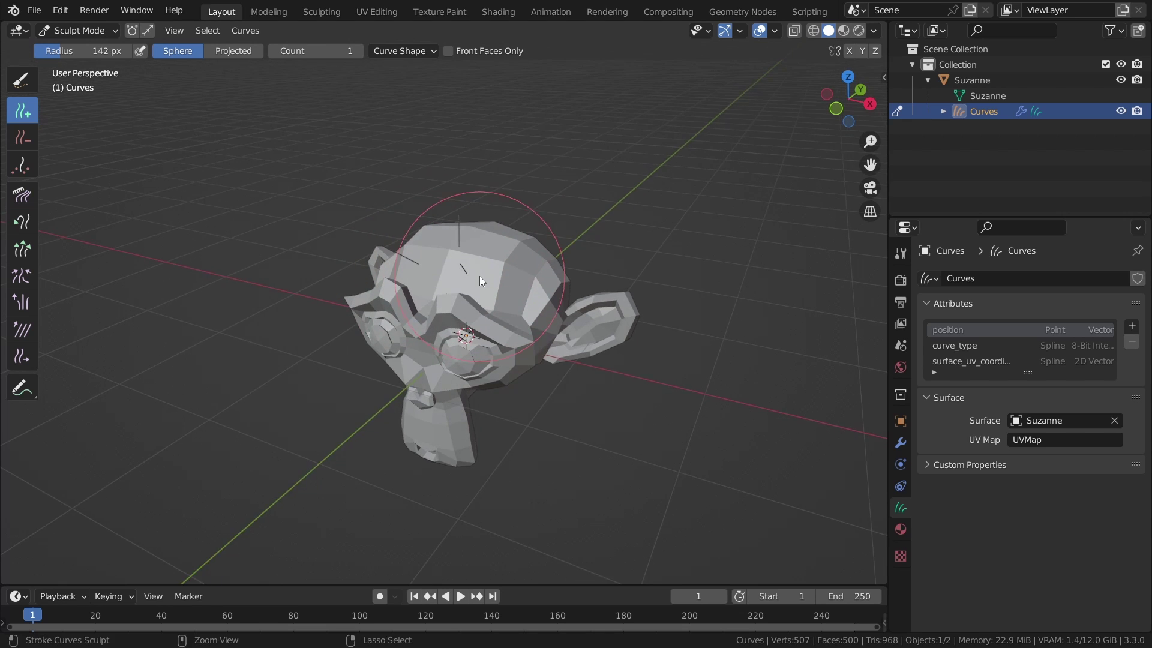
Try placing individual curves across Suzanne's head with the Add brush, and undo them
scroll(480, 276, "up", 5)
left_click_drag(531, 213, 593, 299)
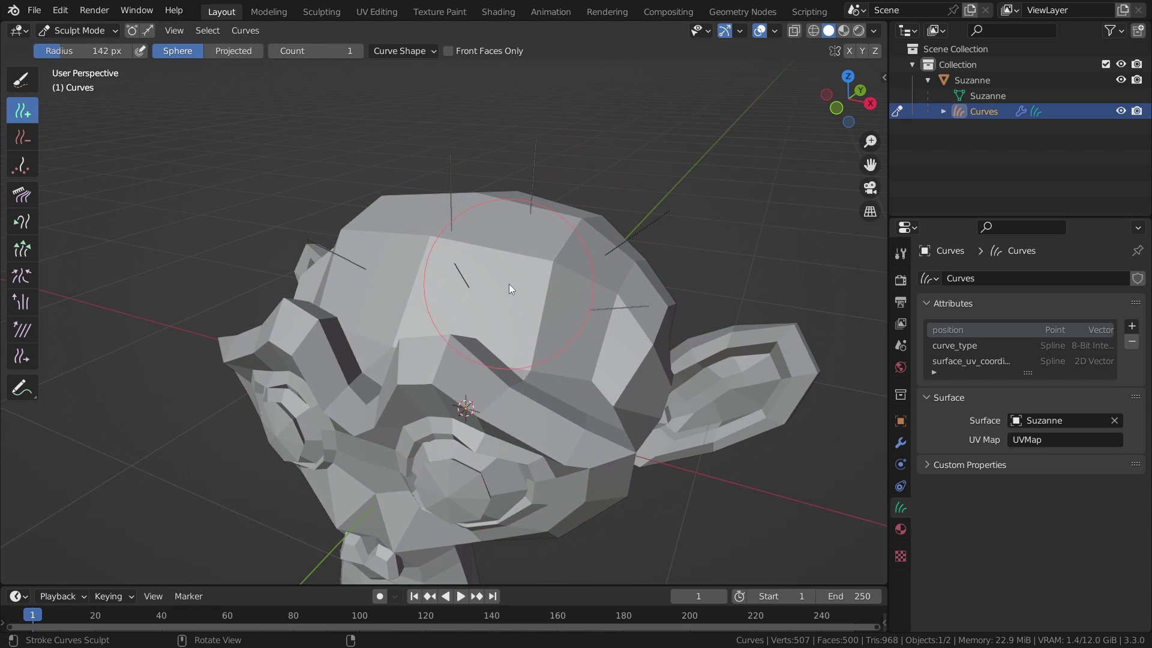
left_click_drag(511, 275, 430, 273)
middle_click_drag(564, 207, 427, 285)
key("ctrl+z")
key("ctrl+z")
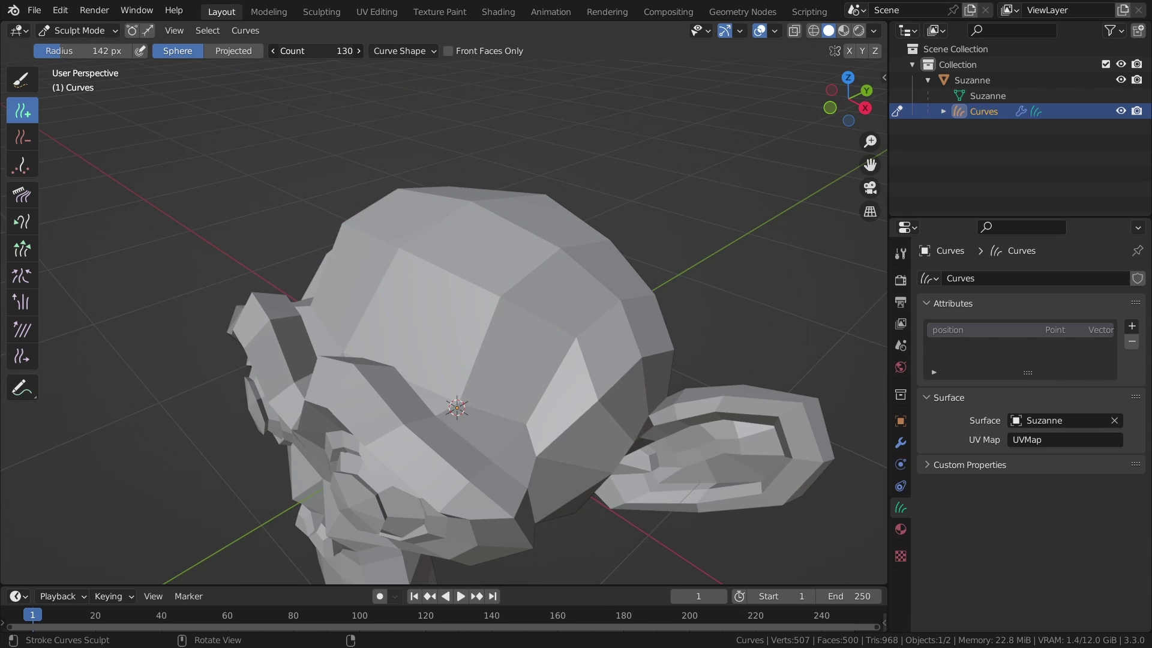
Try scattering hair on top of Suzanne's head with the Add brush count at 166, and undo it
left_click_drag(316, 51, 338, 51)
left_click(442, 246)
left_click(560, 299)
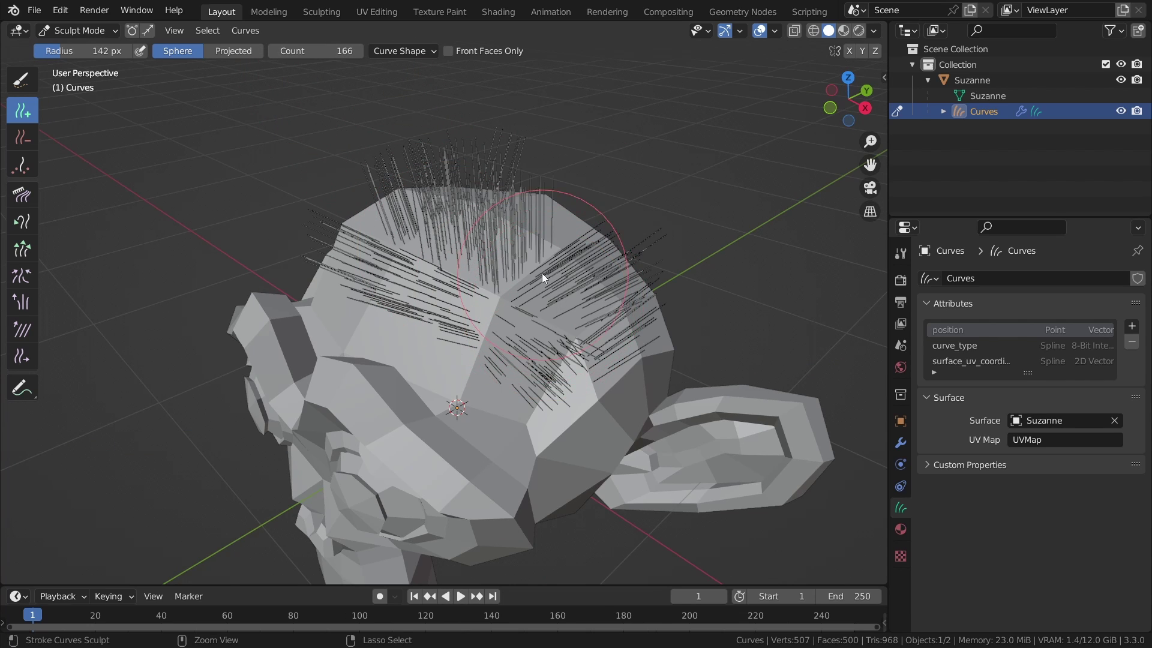
mouse_move(541, 273)
middle_mouse_down()
mouse_move(530, 311)
mouse_move(577, 294)
middle_mouse_up()
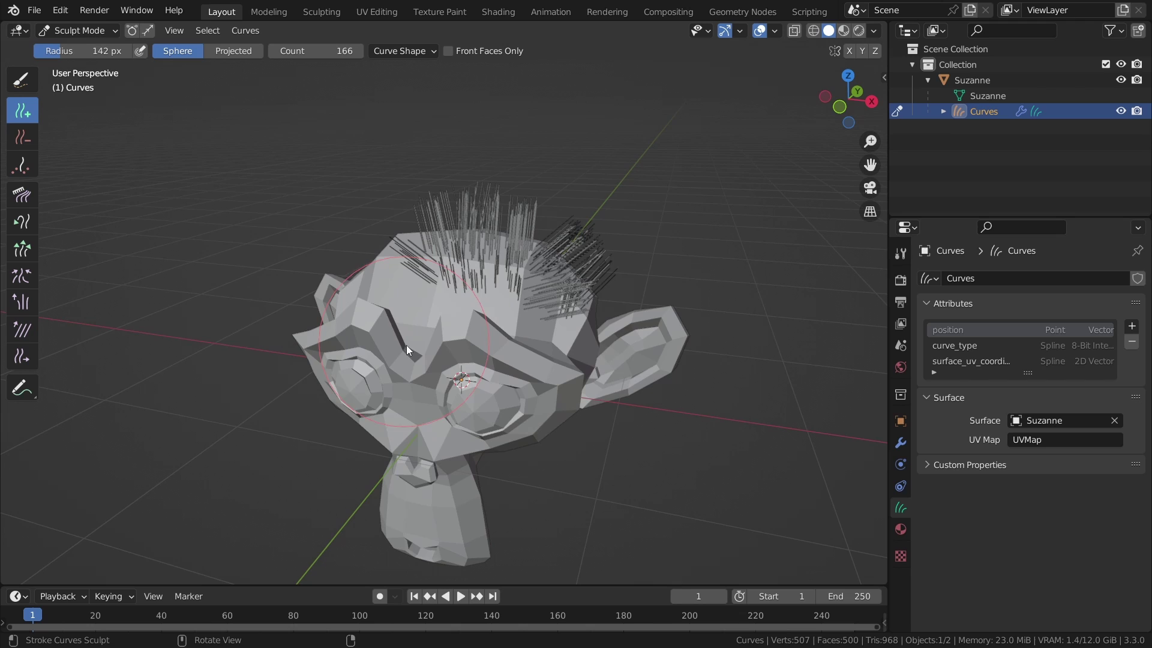
middle_click_drag(406, 350, 509, 272)
key("ctrl+z")
key("ctrl+z")
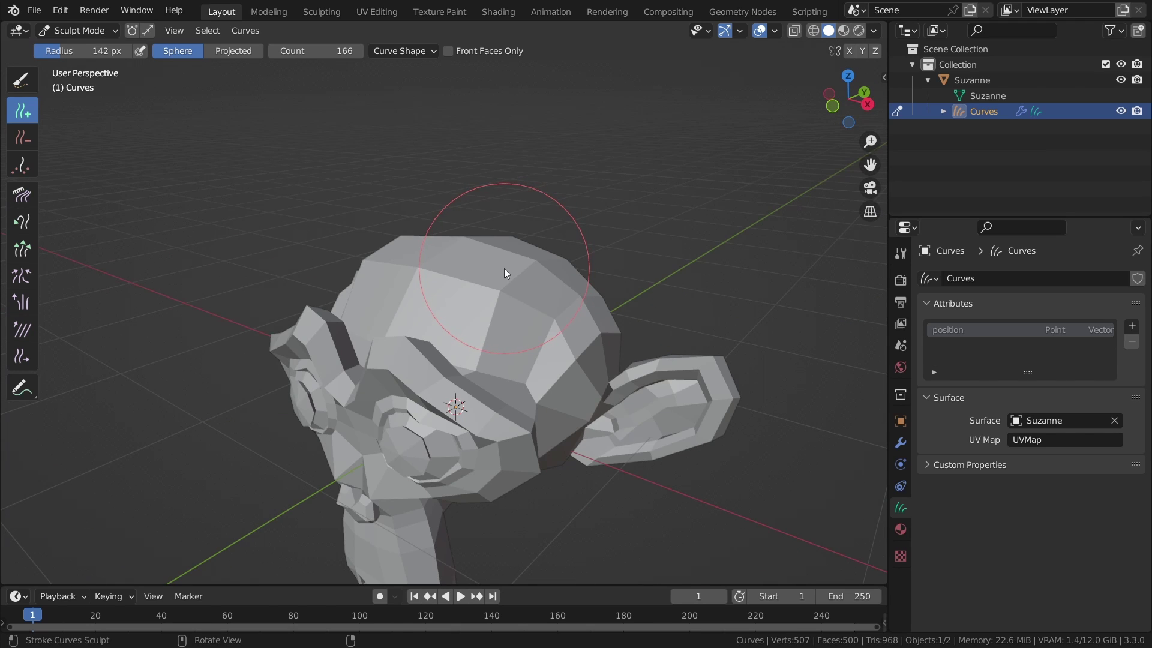
Try scattering curves over the whole head with a brush radius of 470 px, and undo them
key("f")
left_click(700, 199)
left_click(553, 294)
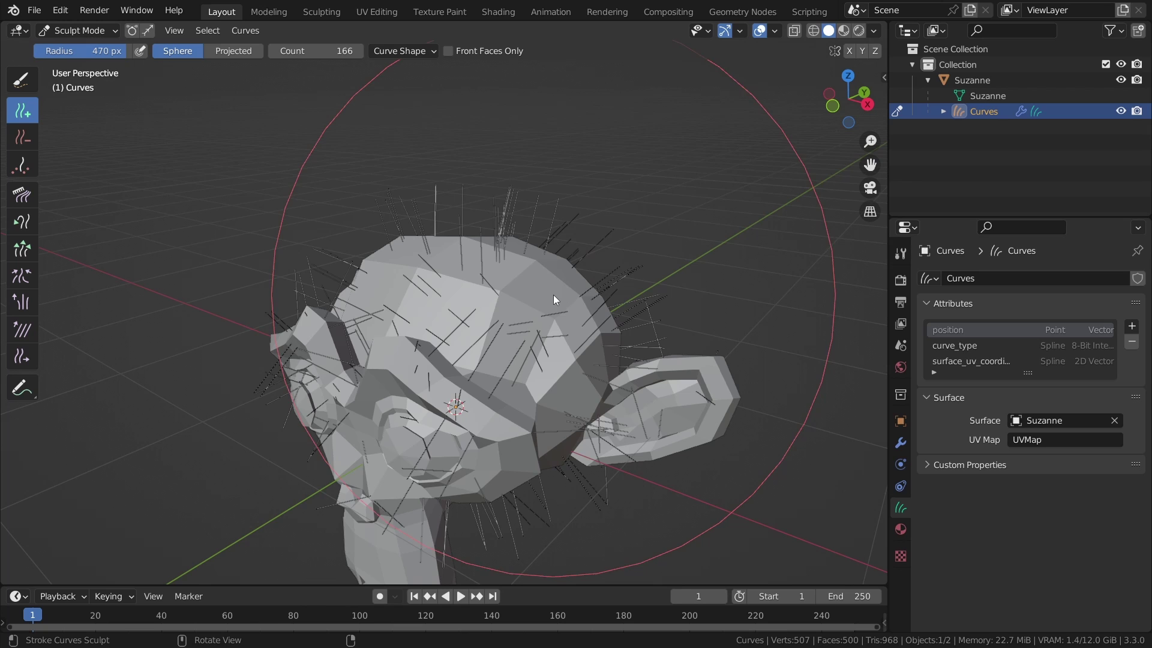
key("ctrl+z")
Set the Add brush radius to 39 px and its count to 1
key("f")
left_click(467, 271)
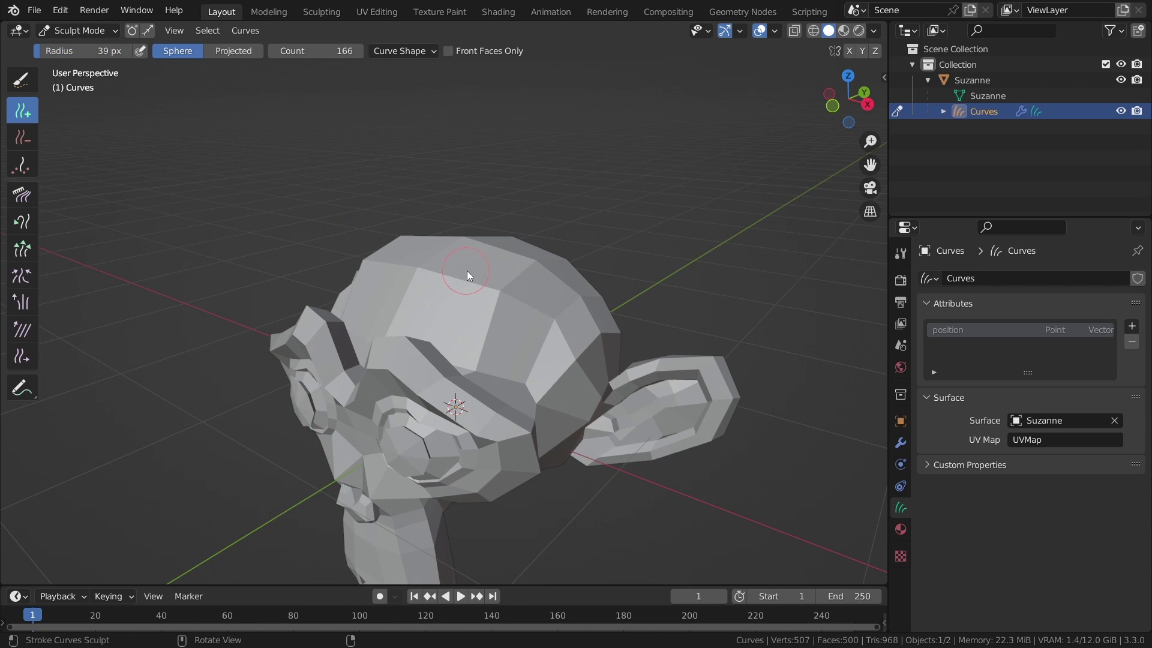
middle_click_drag(503, 264, 536, 364)
double_click(339, 51)
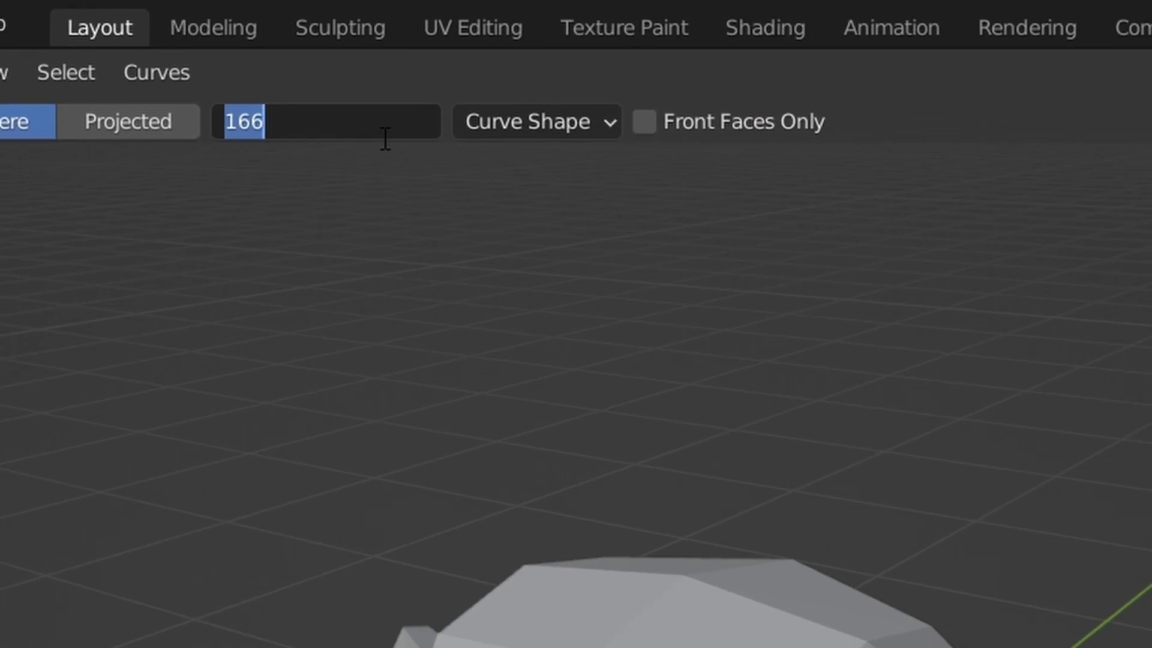
type("1")
left_click(549, 293)
Set the curve shape to a length of 1 m with 3 points and place a single curve on Suzanne's upper head
left_click(664, 170)
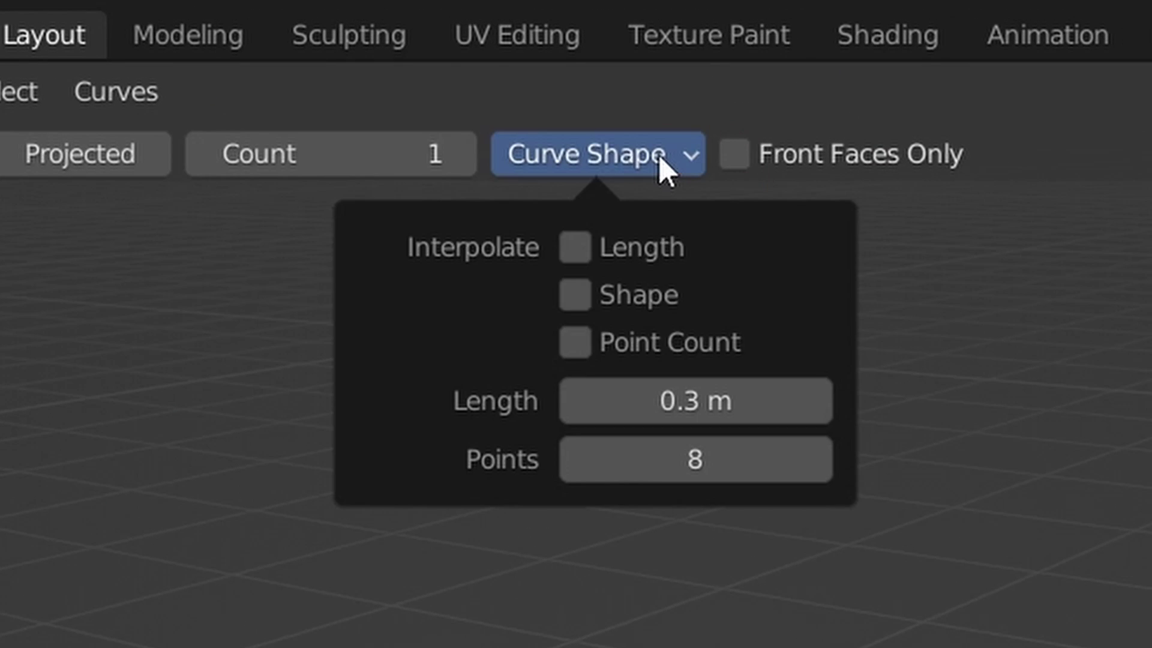
left_click(672, 419)
type("1")
key("Return")
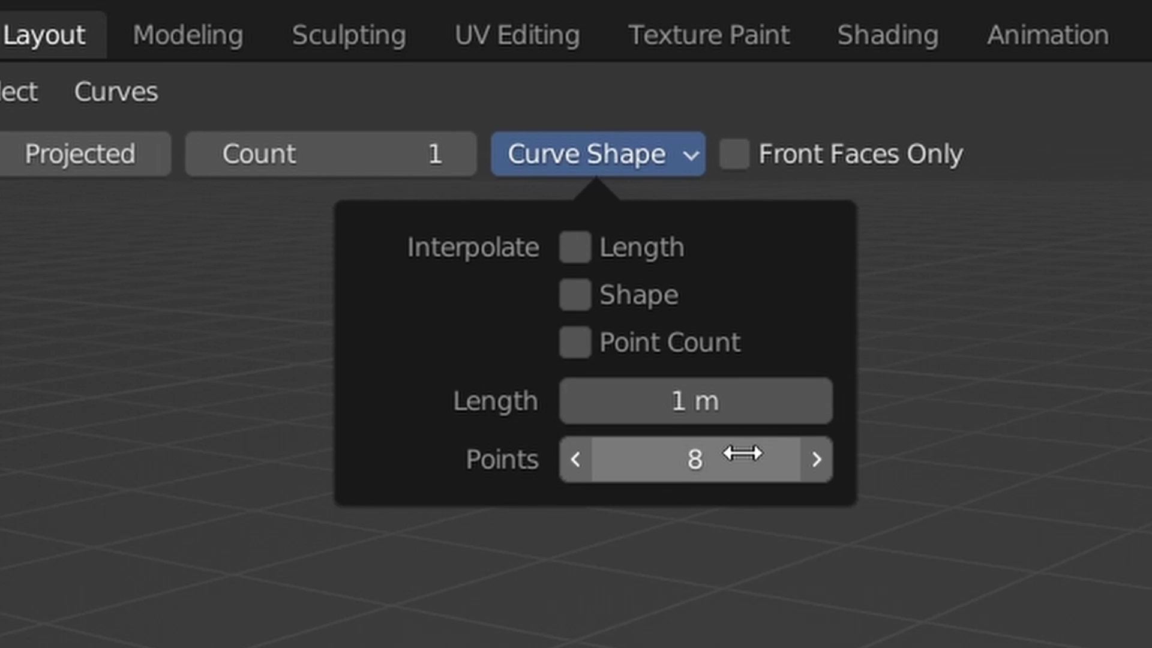
left_click(744, 455)
key("Return")
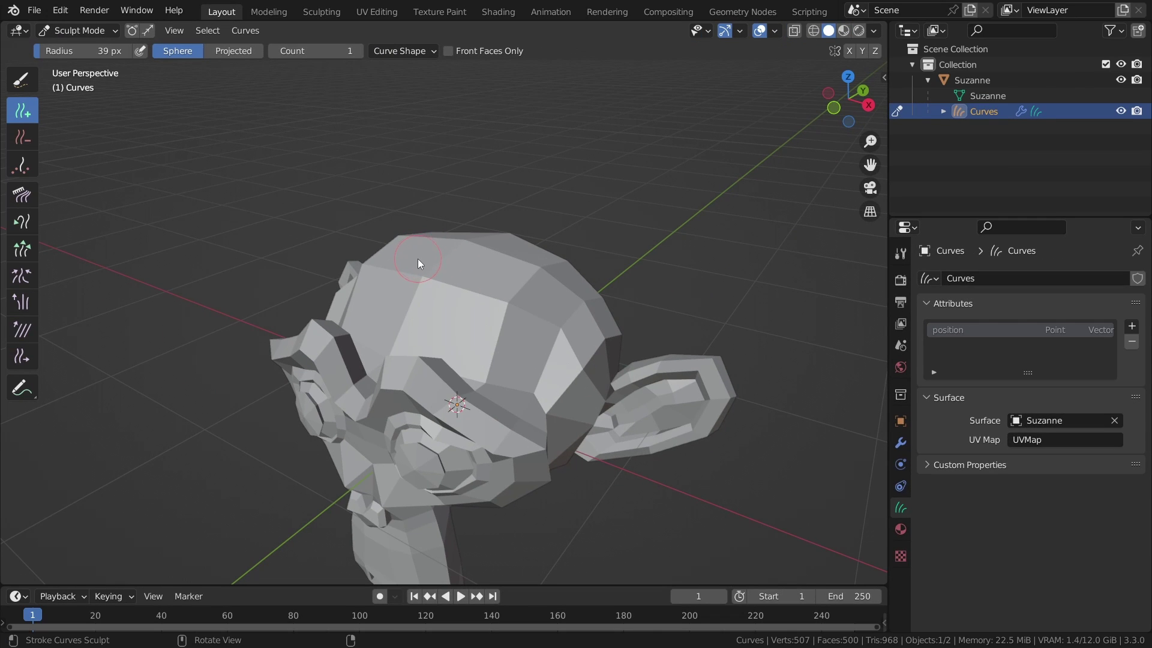
middle_click_drag(455, 314, 517, 294)
left_click(509, 283)
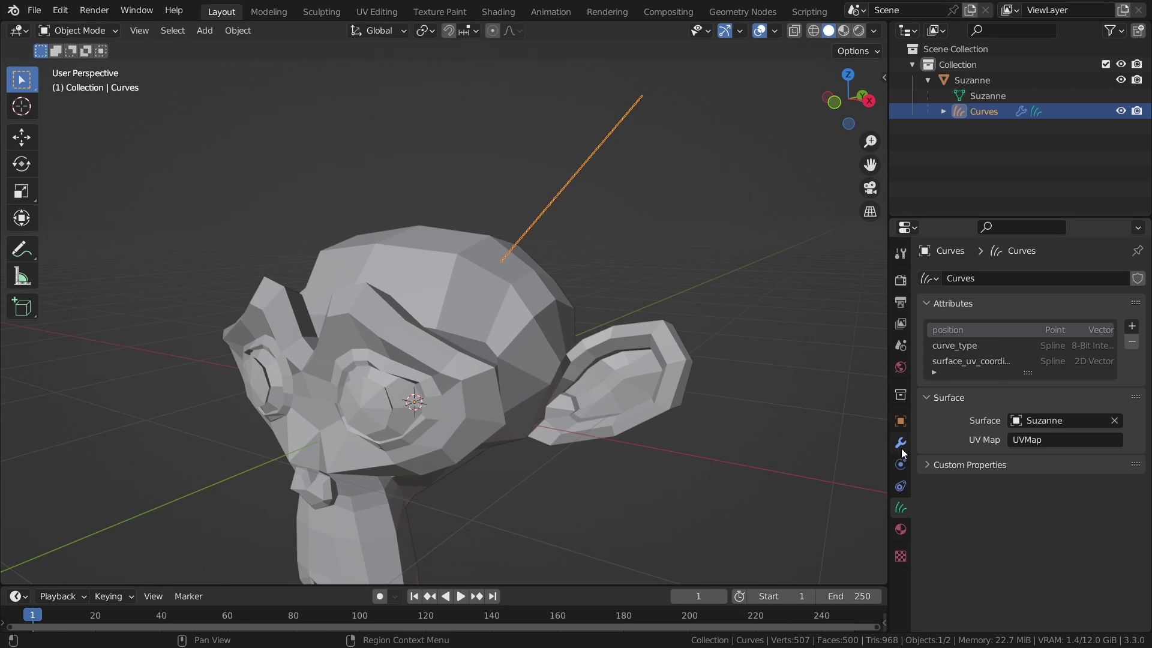
Show the Surface Deform modifier's node tree in the Geometry Nodes workspace and save the file
left_click(901, 443)
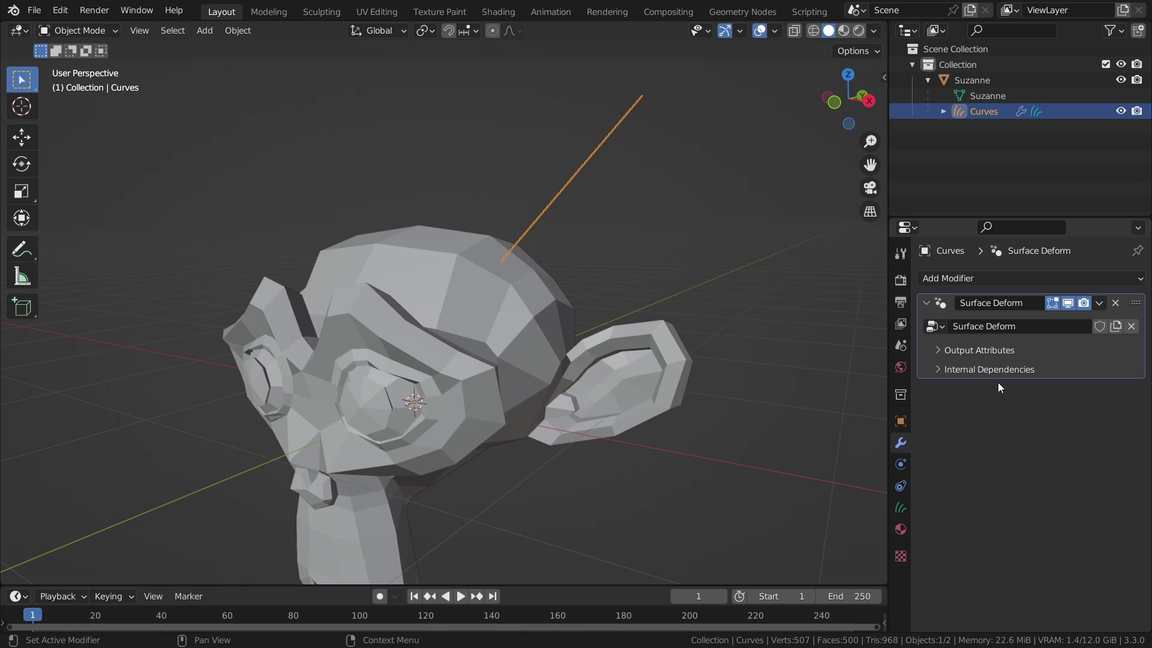
left_click(742, 11)
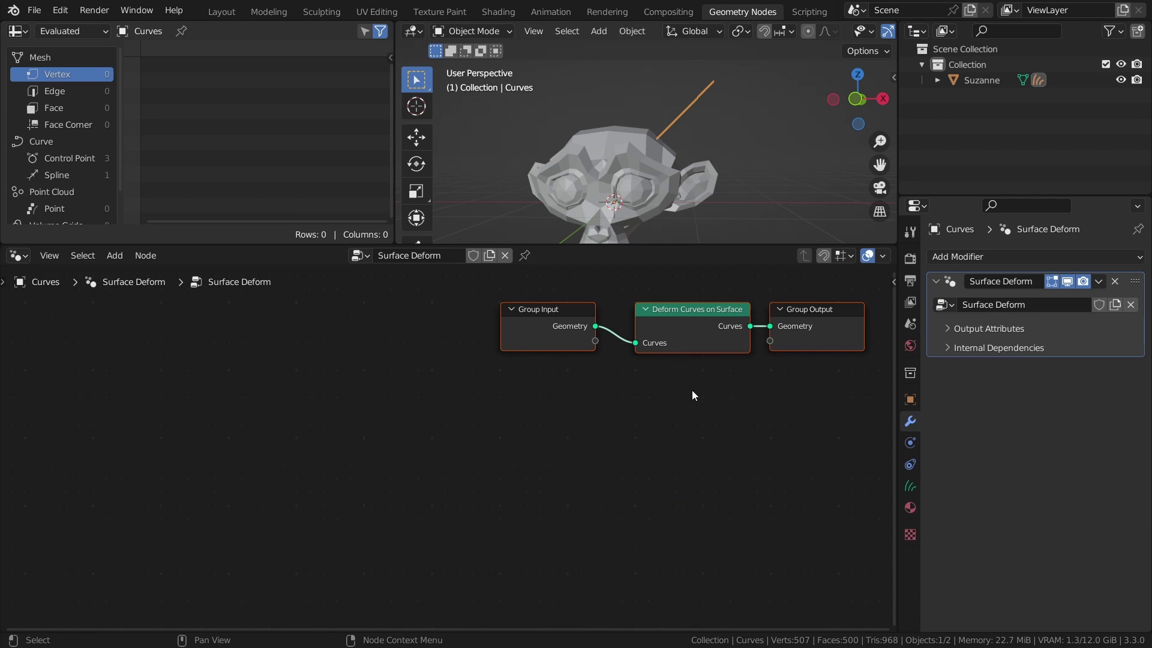
middle_click_drag(666, 399, 402, 480)
left_click(397, 482)
middle_click_drag(483, 347, 494, 349)
middle_click_drag(679, 173, 616, 172)
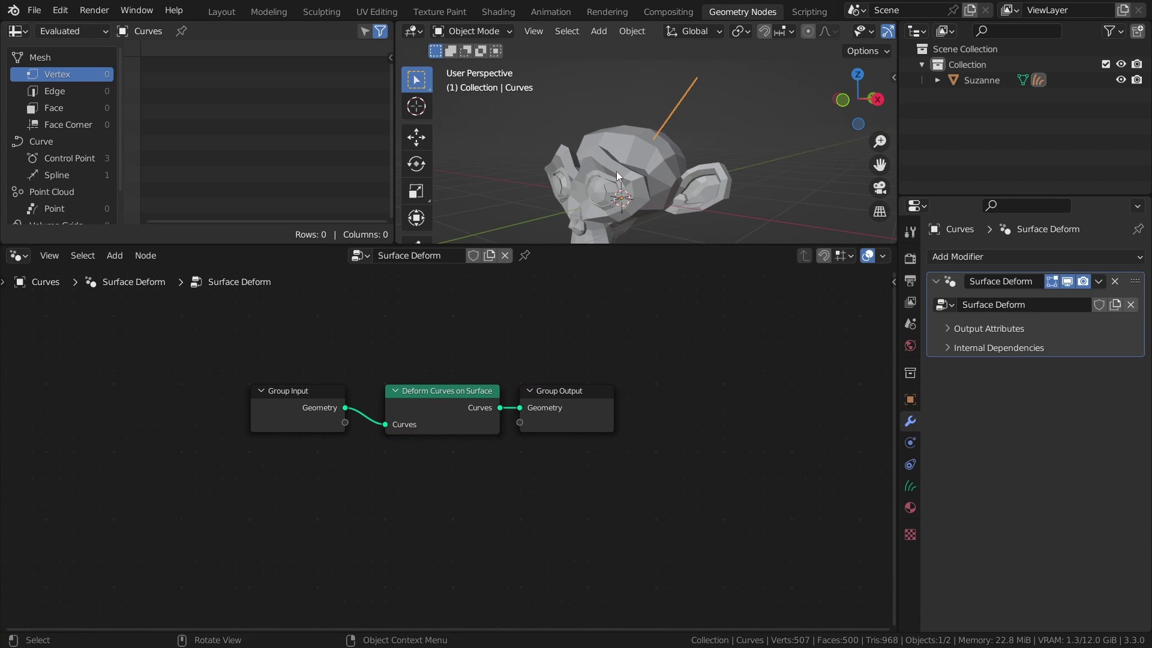
key("ctrl+s")
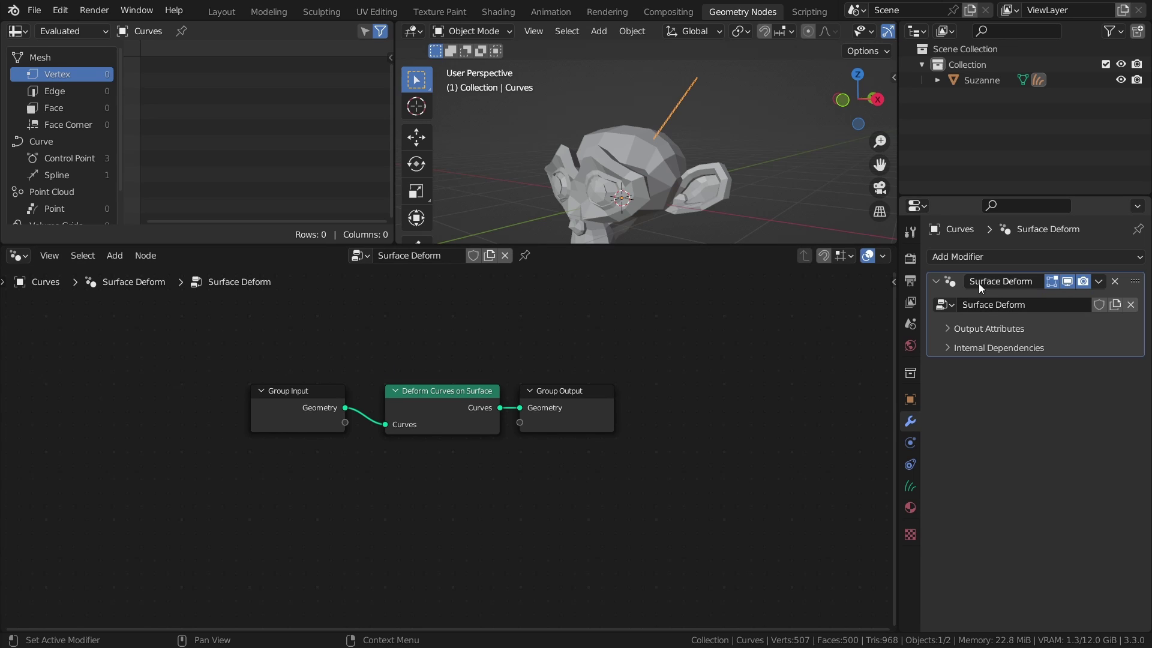
Add a Geometry Nodes modifier to the curves with a new node group named Instancing, and save the file
left_click(1003, 256)
left_click(997, 299)
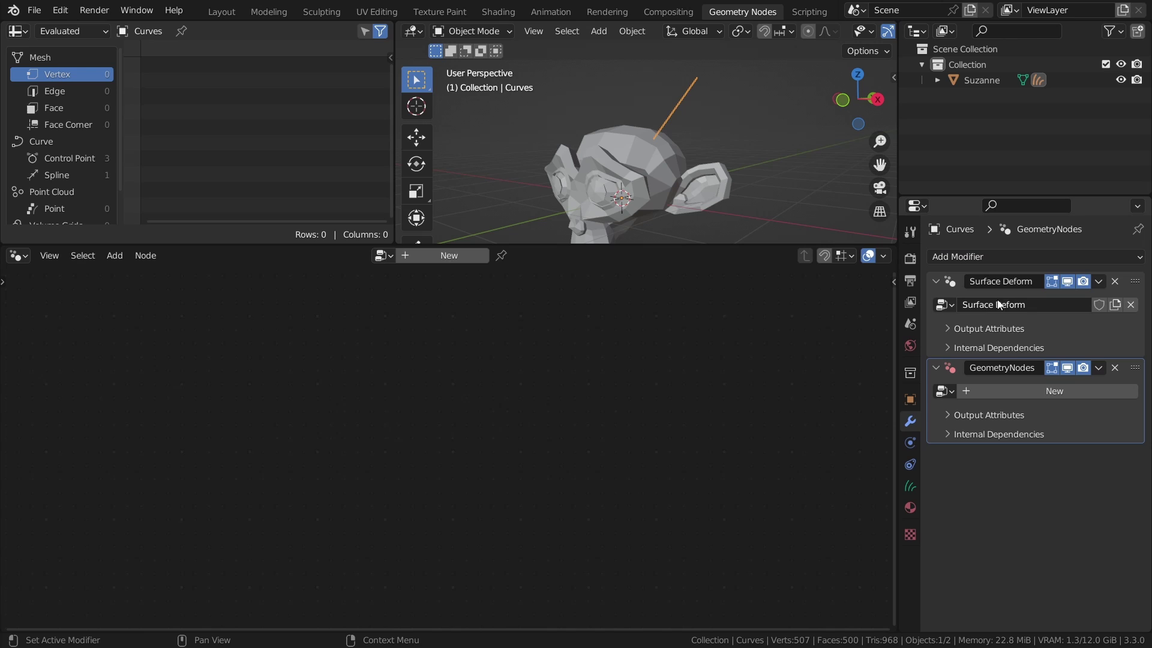
left_click(1008, 394)
double_click(1009, 391)
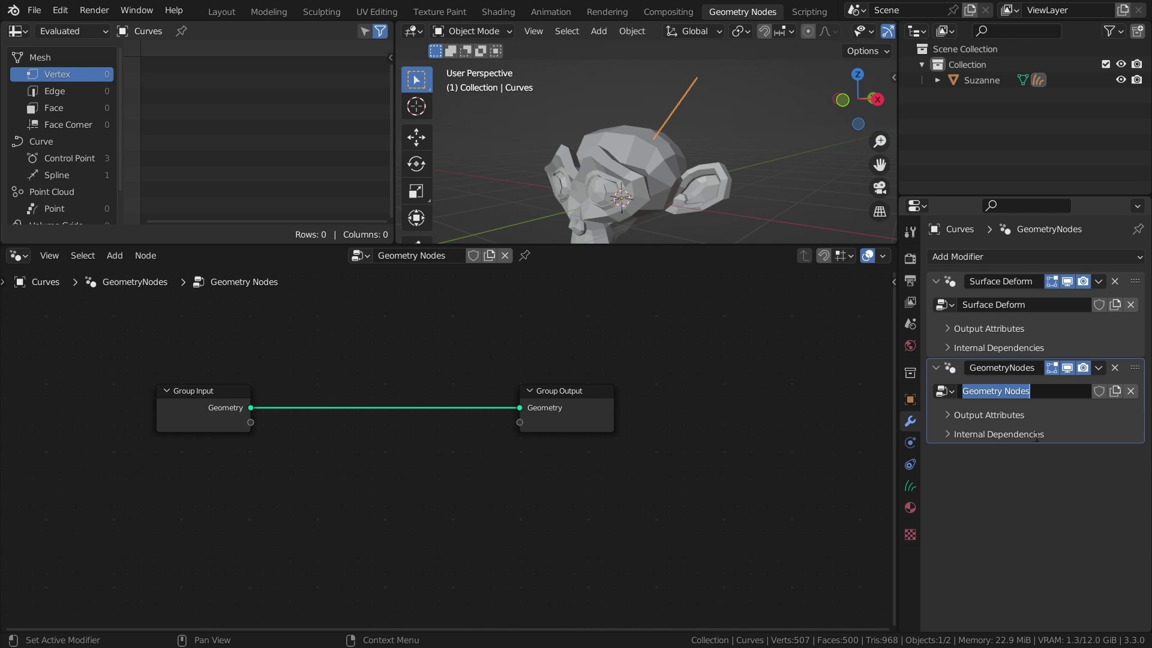
type("Instancing")
key("Return")
key("ctrl+s")
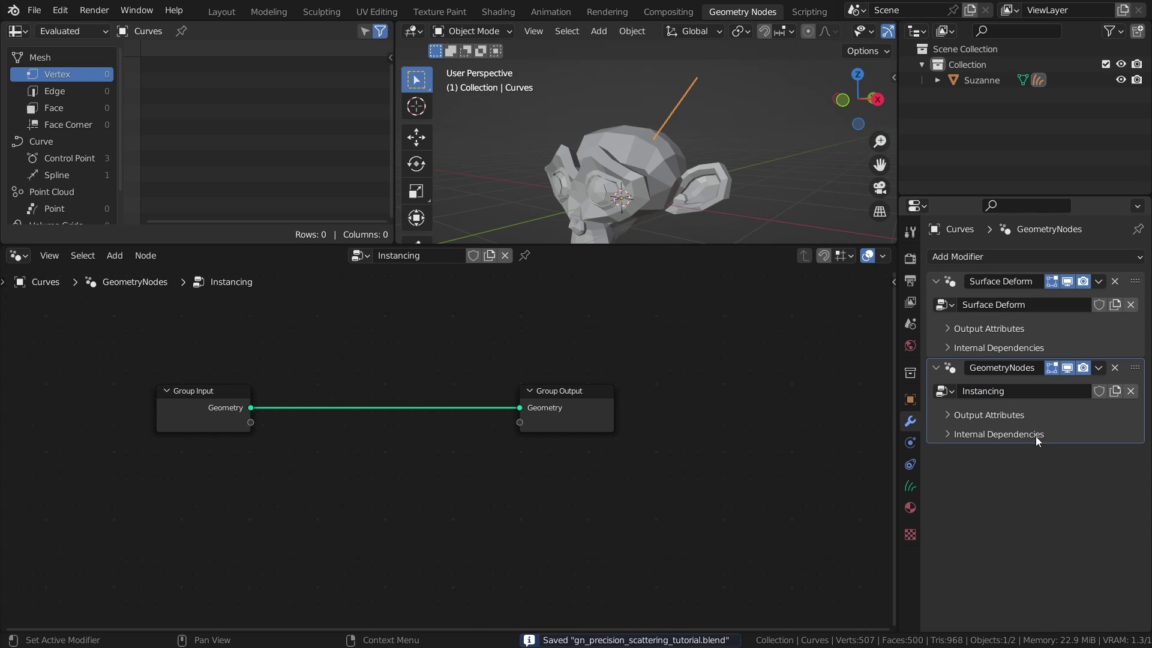
Insert an Instance on Points node between the Group Input and Group Output nodes
middle_click_drag(411, 466, 458, 450)
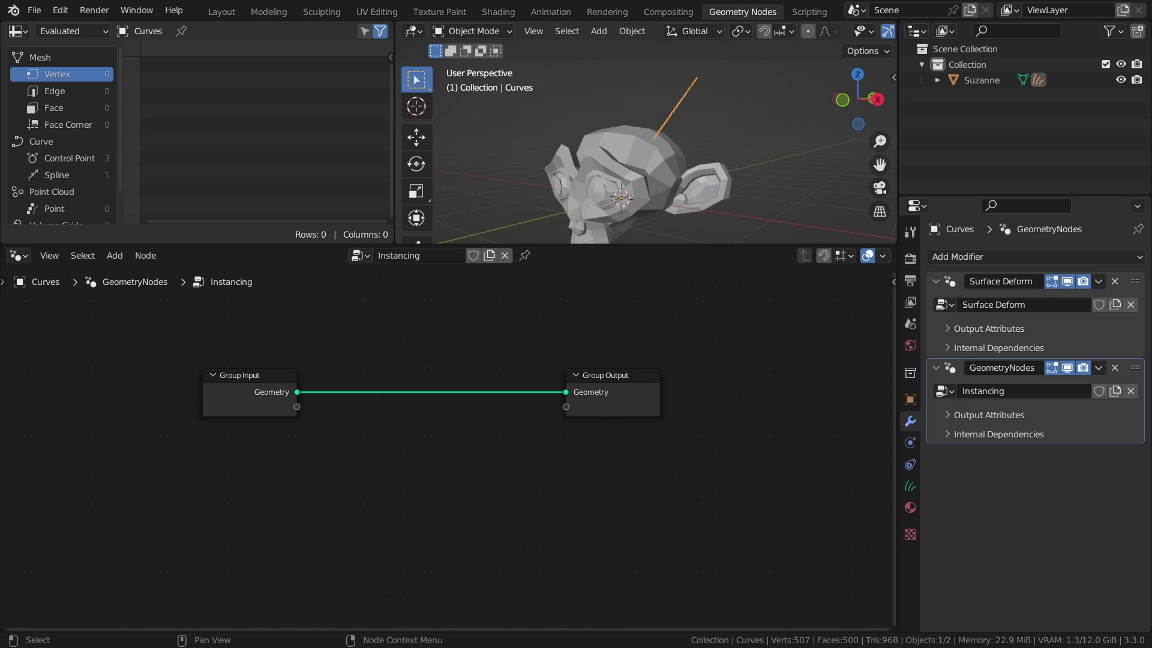
key("shift+a")
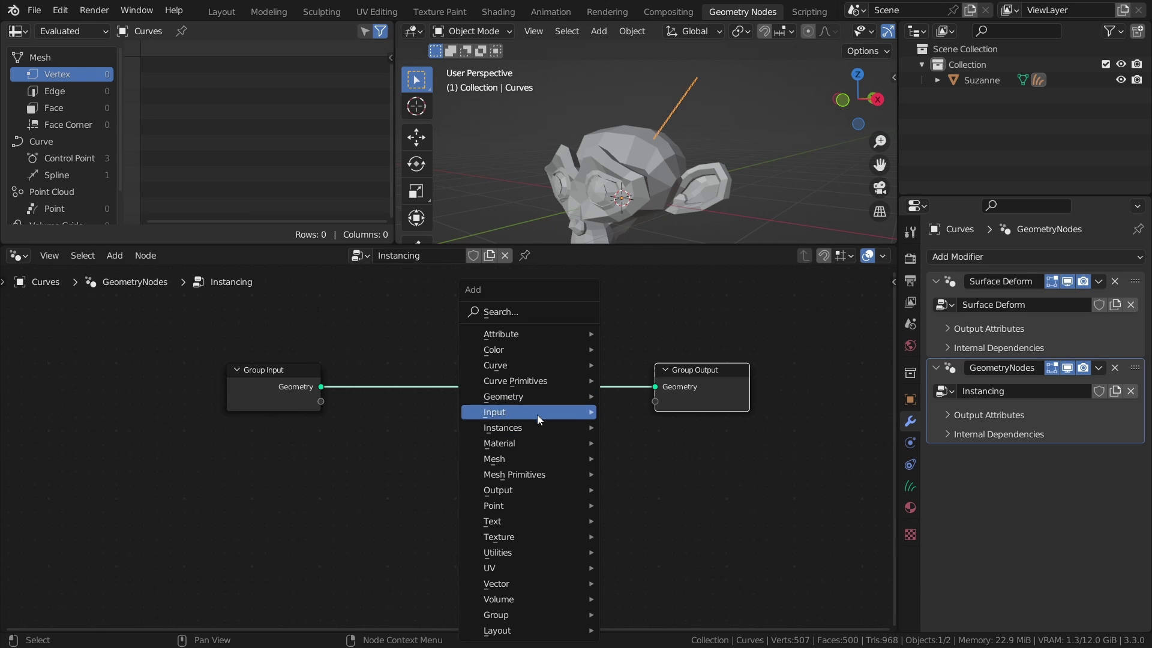
mouse_move(539, 409)
left_click(663, 427)
left_click(549, 349)
middle_click_drag(549, 349, 624, 338)
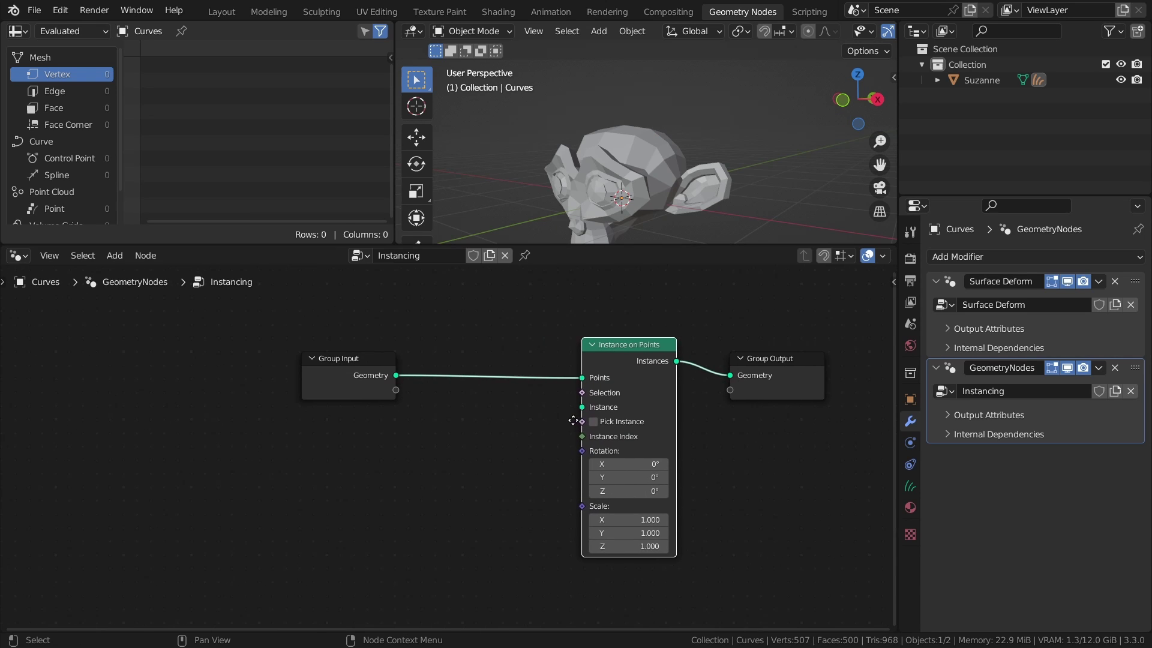
Add a Cube node, connect its Mesh to the Instance input, place it below Instance on Points, and save the file
key("shift+a")
mouse_move(470, 477)
left_click(585, 488)
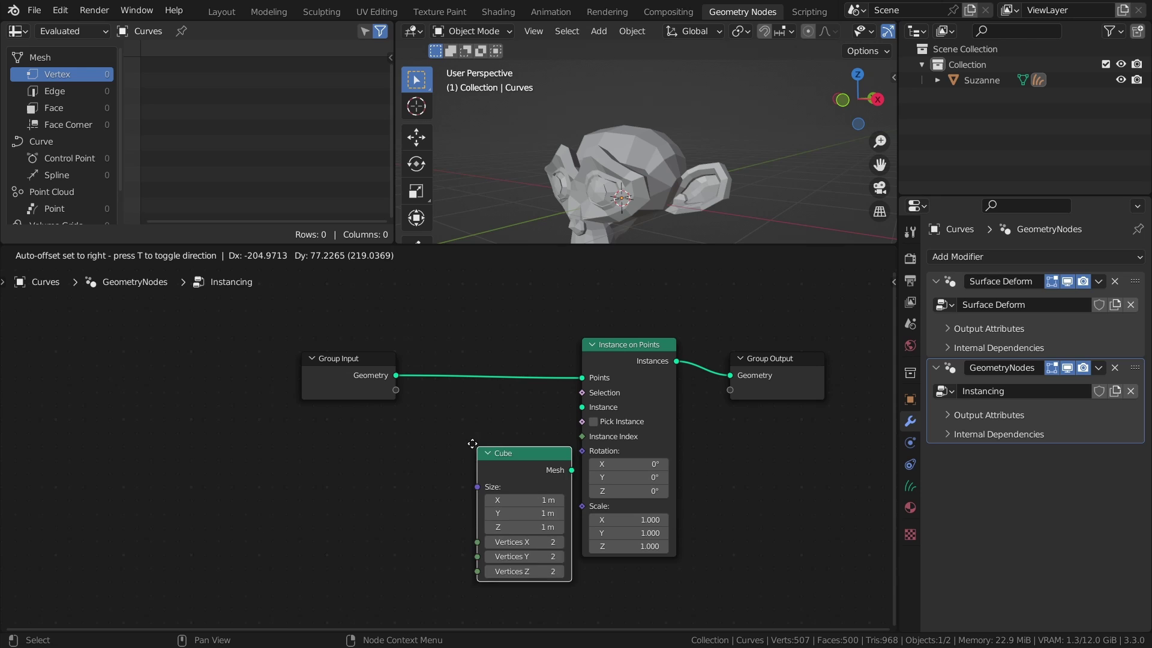
left_click(456, 430)
left_click_drag(504, 443, 582, 407)
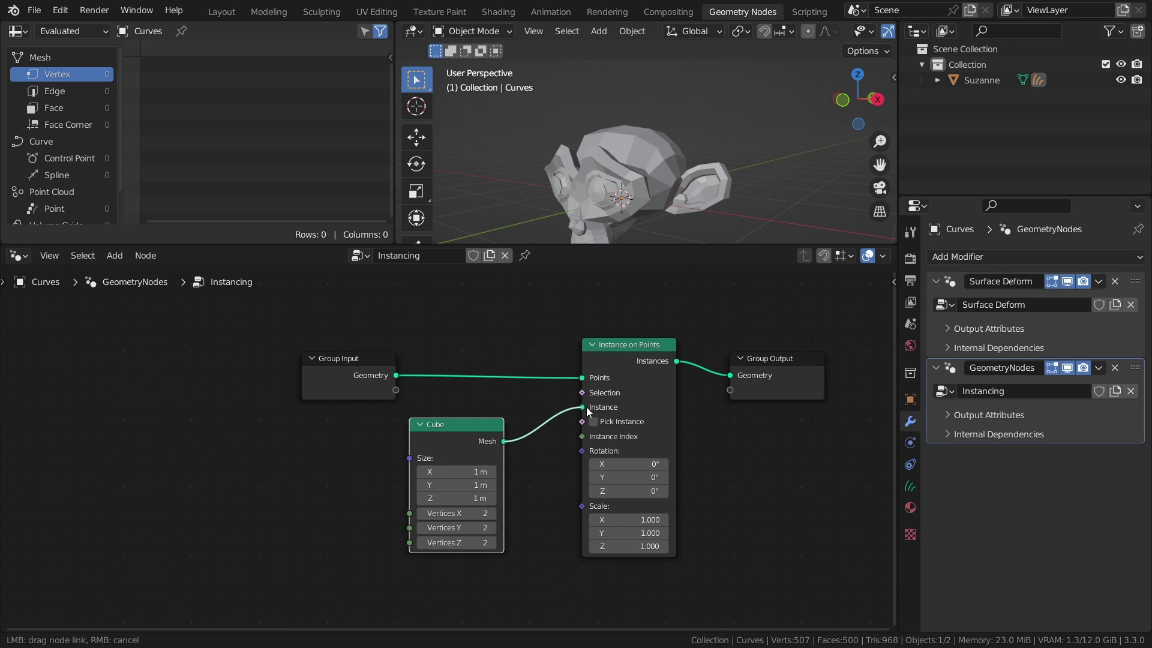
left_click_drag(452, 435, 612, 570)
scroll(523, 464, "down", 2)
middle_click_drag(631, 148, 685, 179)
key("ctrl+s")
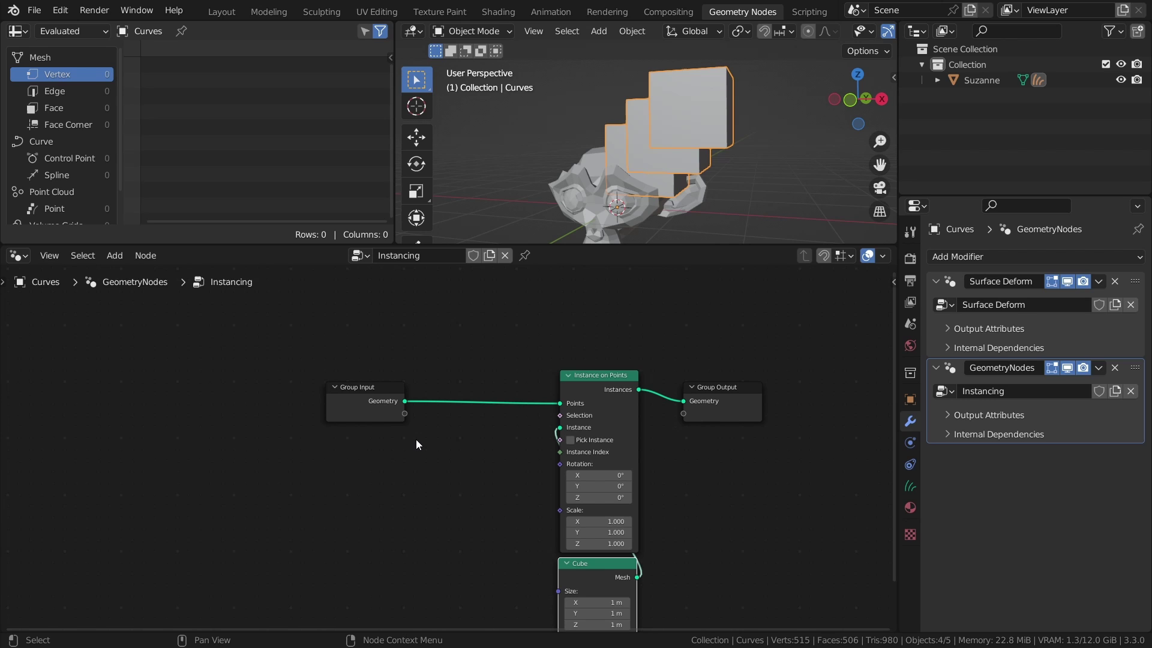
Add an Endpoint Selection node with End Size 0 and connect its Selection output to the Selection input of Instance on Points
scroll(423, 434, "up", 2)
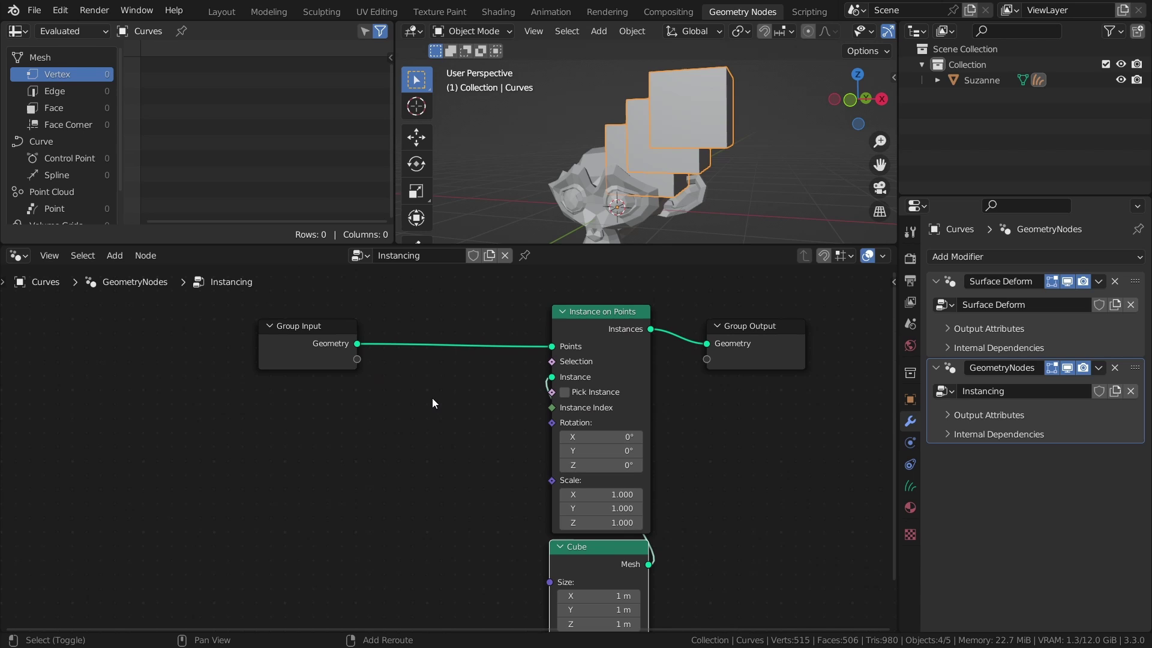
key("shift+a")
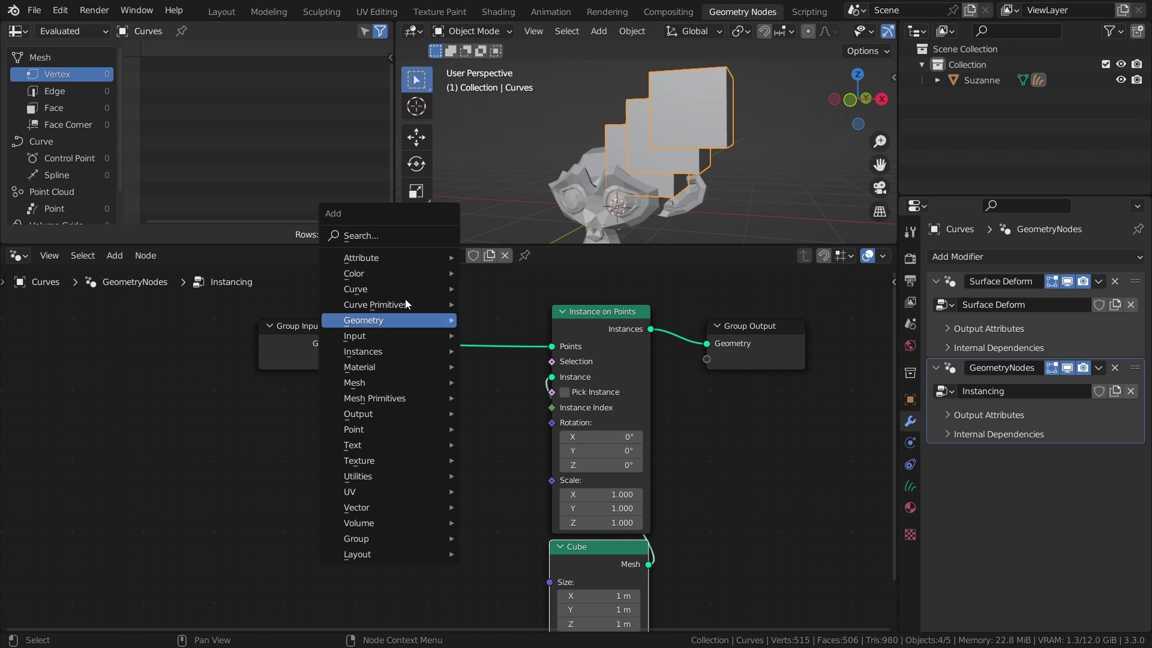
type("end")
left_click(431, 265)
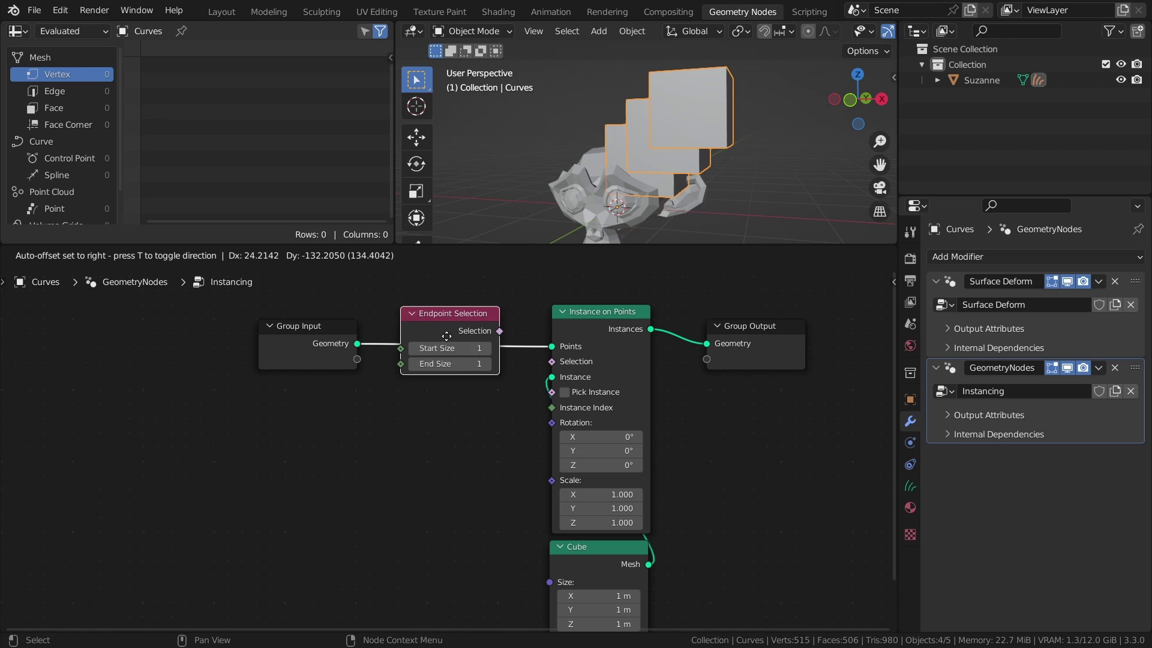
left_click(438, 403)
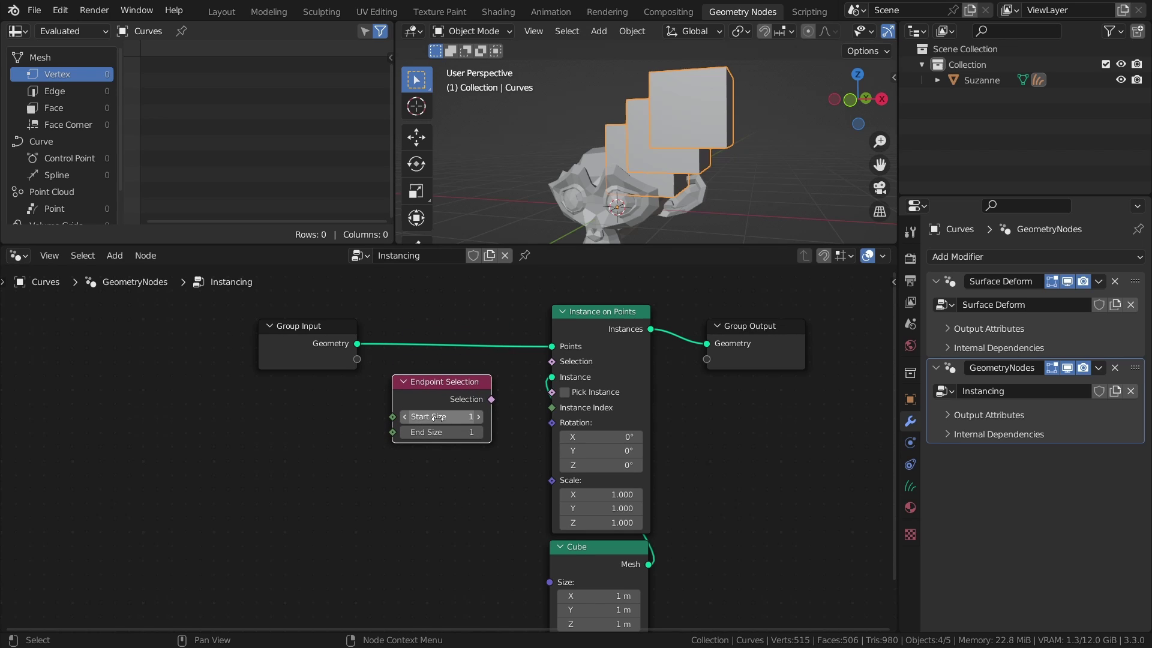
left_click(404, 432)
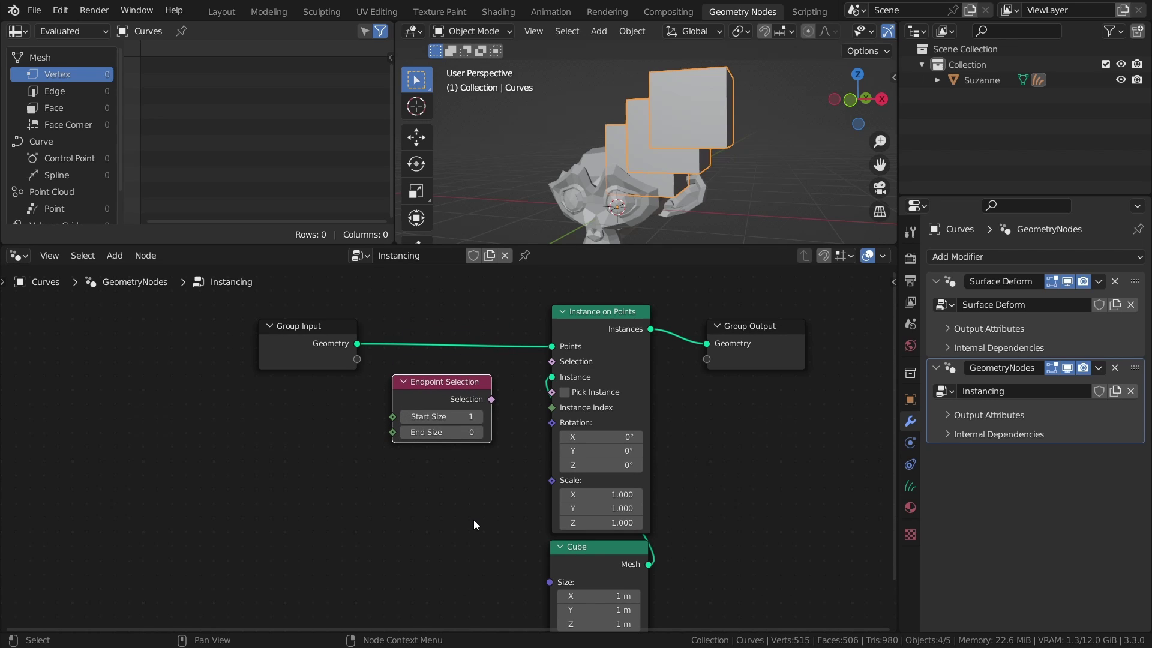
left_click_drag(492, 399, 551, 361)
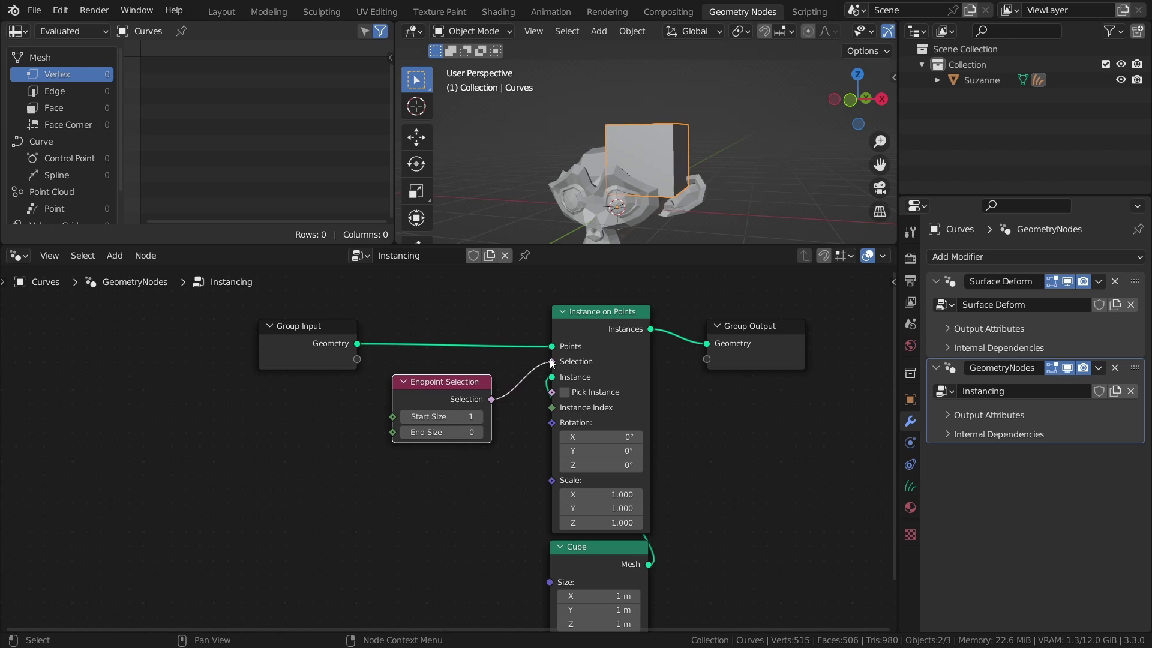
Place the Endpoint Selection node above Instance on Points, test End Size 1, set it back to 0, and save the file
middle_click_drag(456, 387, 442, 483)
left_click_drag(442, 483, 603, 336)
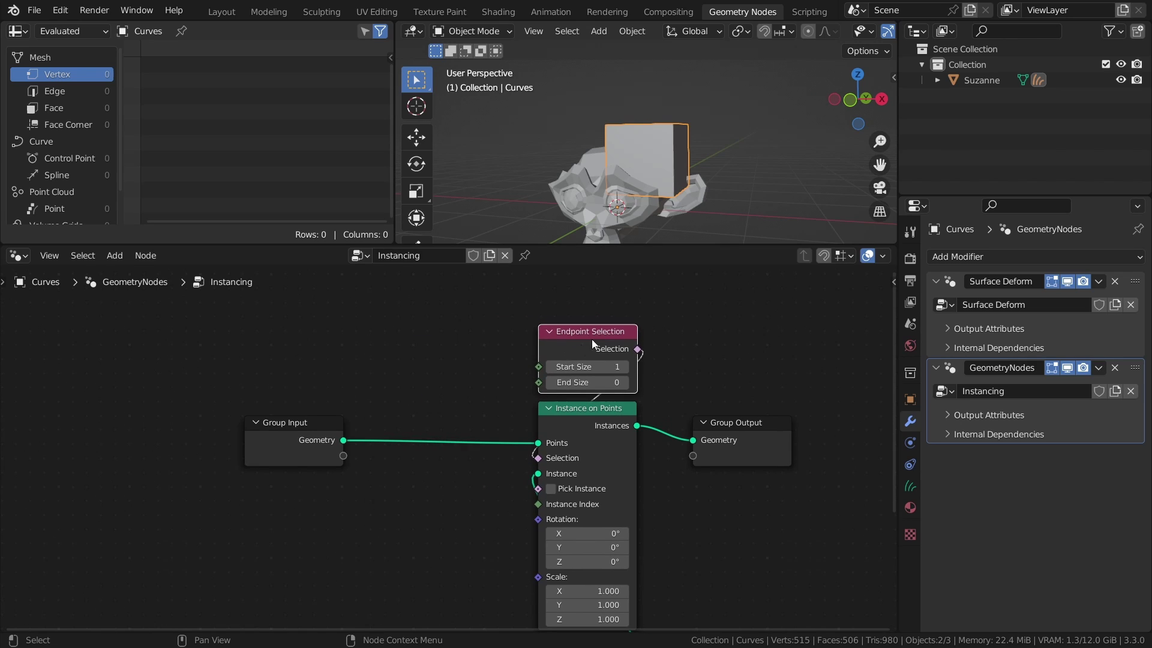
left_click(625, 383)
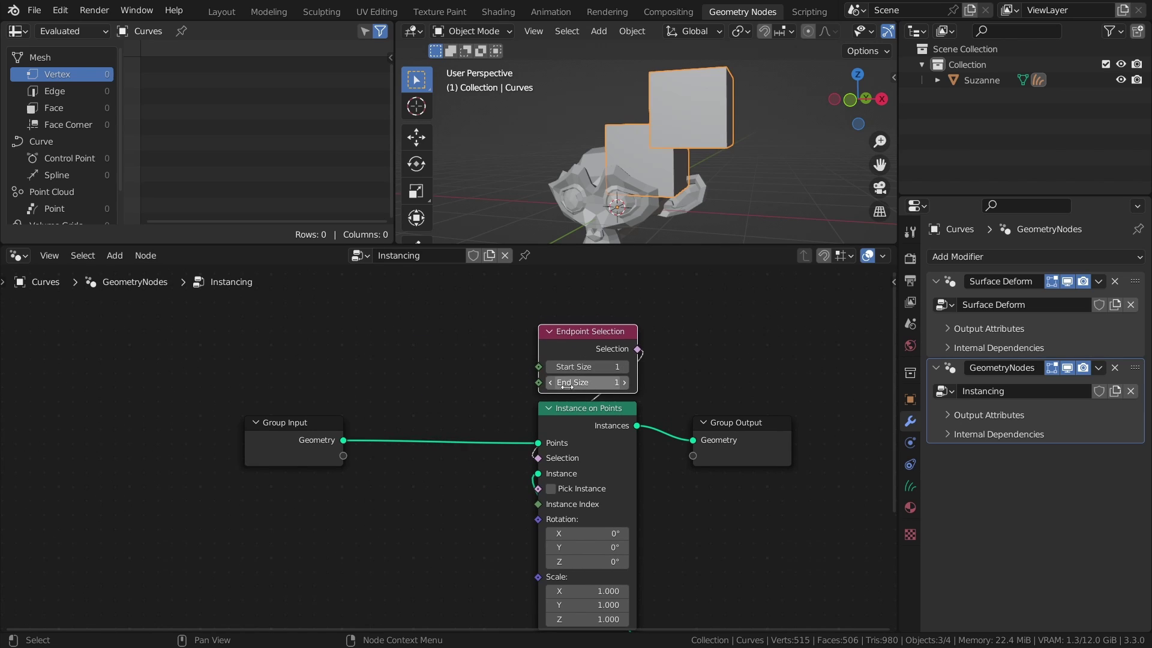
left_click(551, 385)
middle_click_drag(439, 479, 455, 422)
key("ctrl+s")
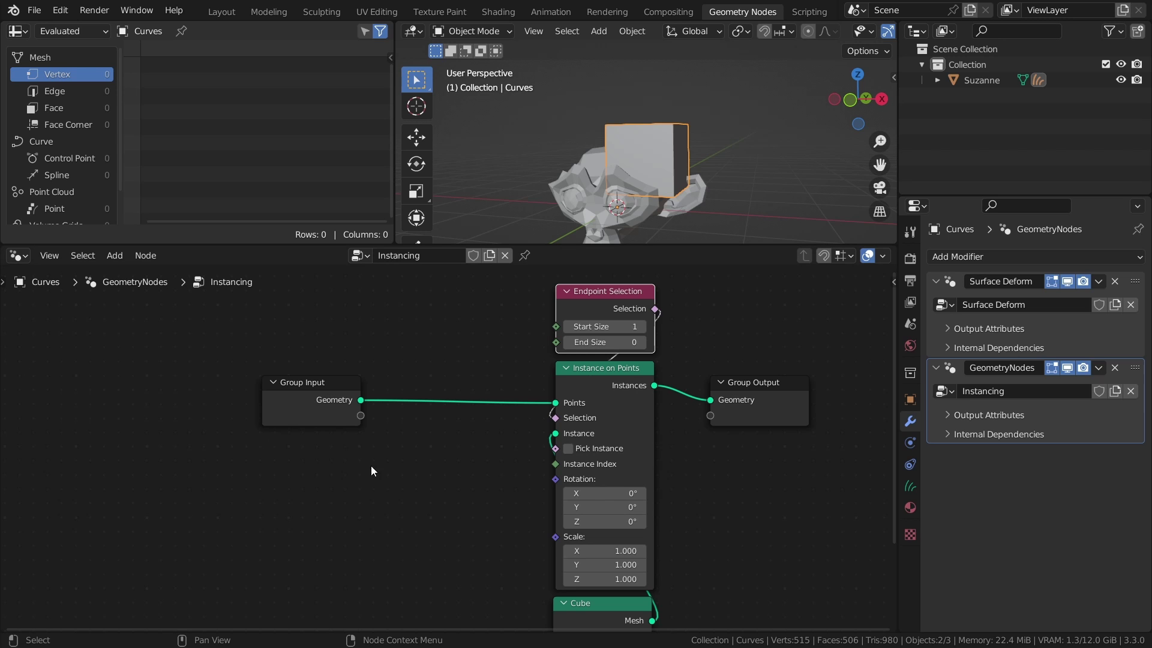
Insert a Resample Curve node with Count 2 between Group Input and Instance on Points
middle_click_drag(370, 465, 576, 452)
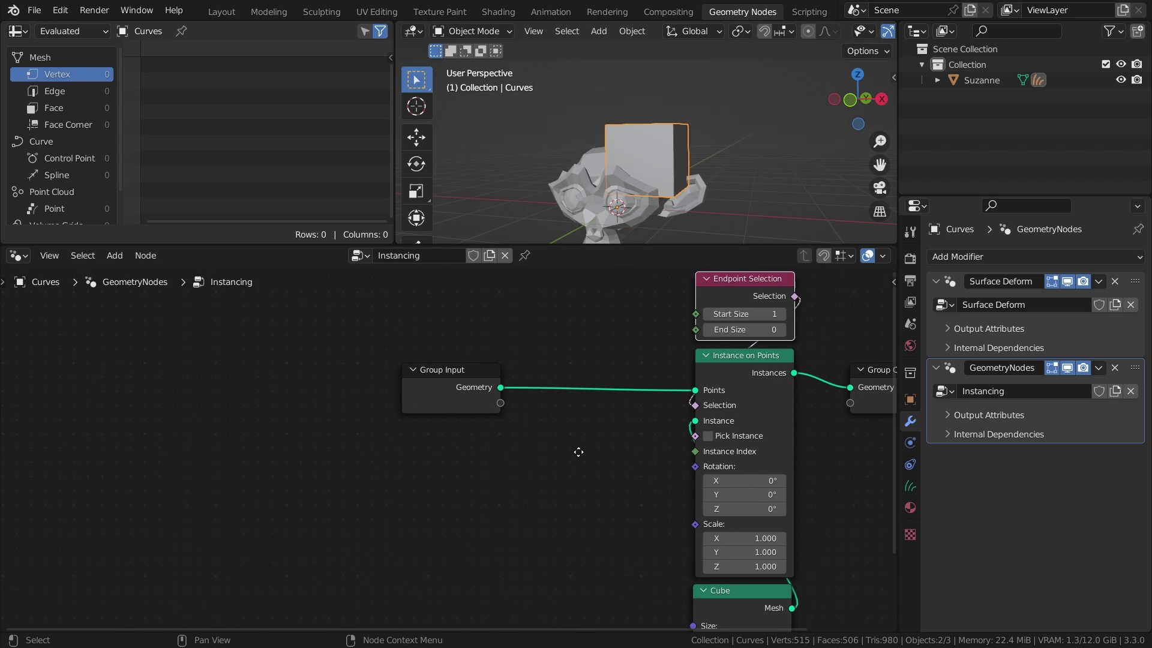
left_click_drag(453, 387, 257, 387)
key("shift+a")
left_click(444, 311)
type("resa")
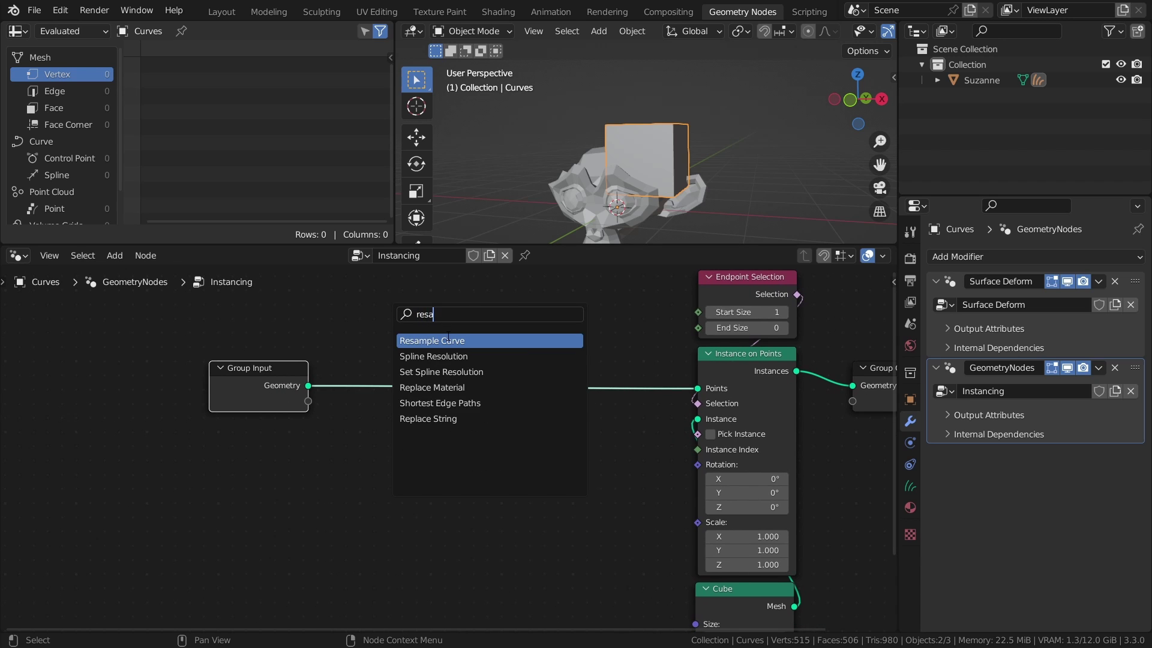
left_click(448, 337)
left_click(437, 345)
left_click(412, 423)
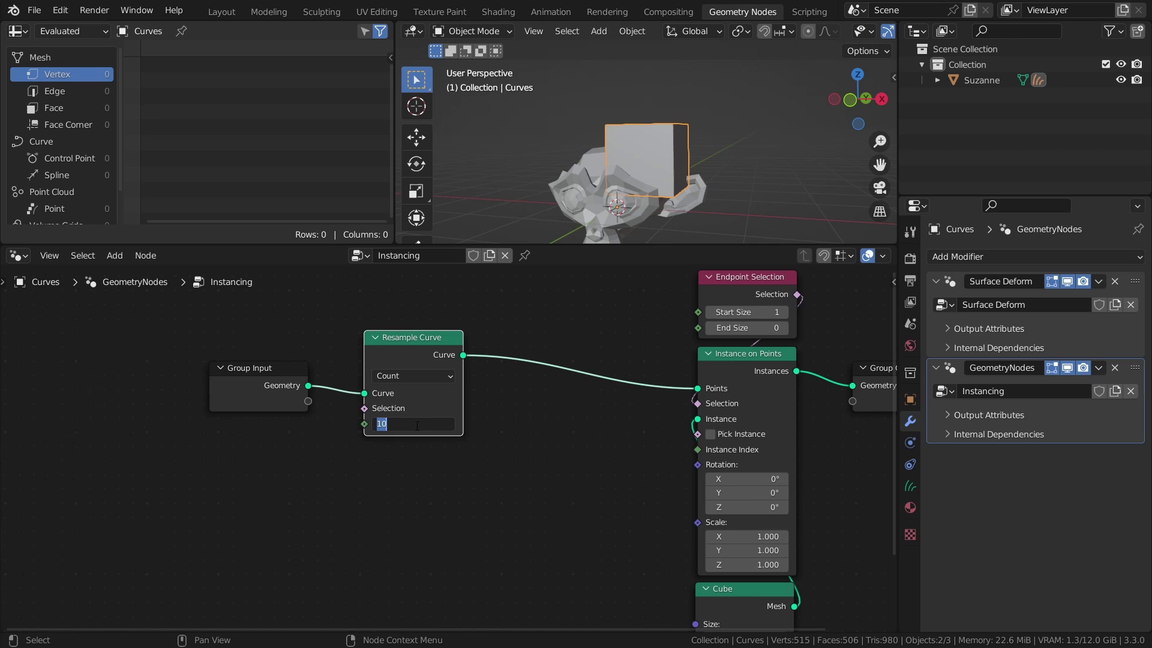
type("2")
key("Return")
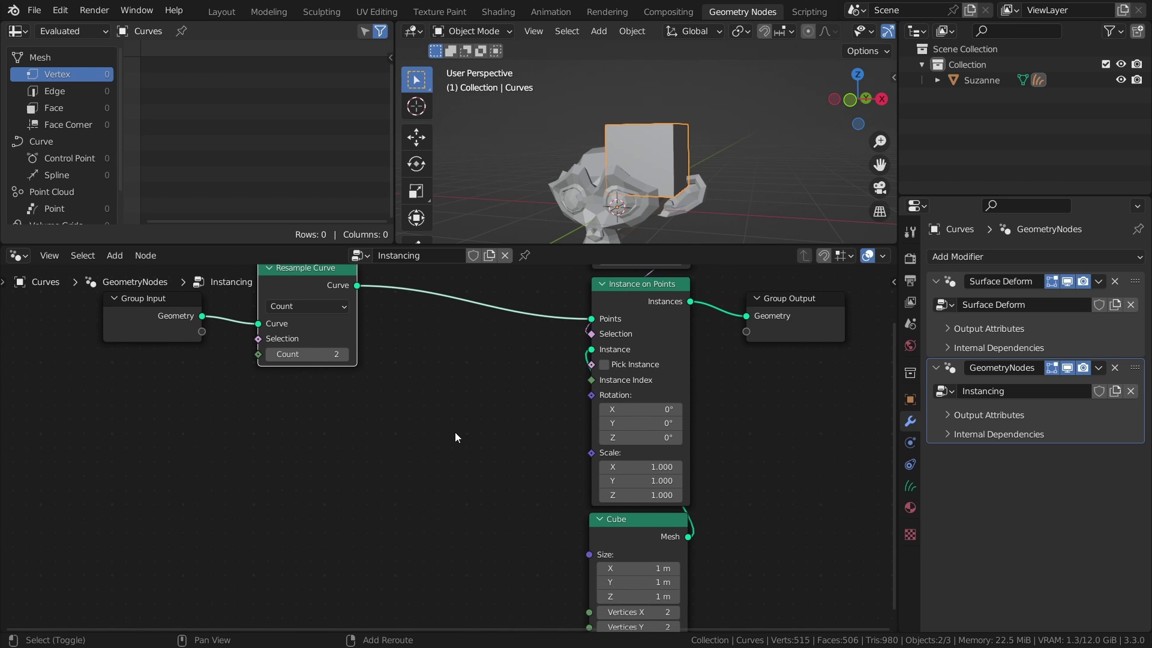
Add an Align Euler to Vector node beside Instance on Points, below the curve link
key("shift+a")
type("a")
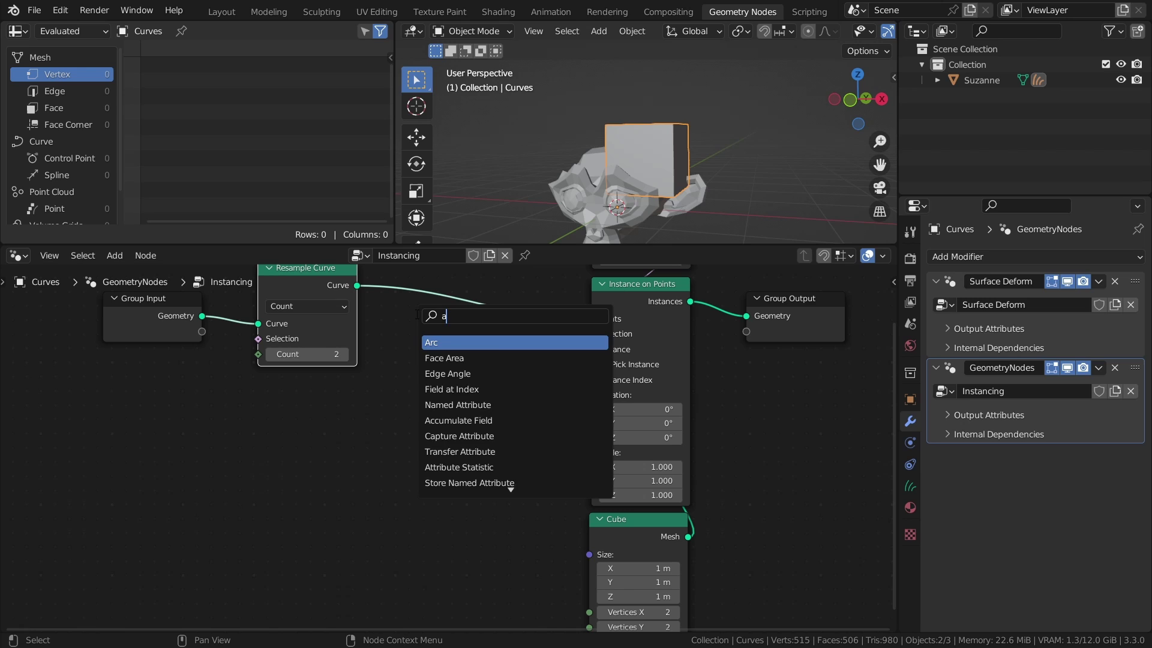
type("lign")
key("Return")
left_click(376, 445)
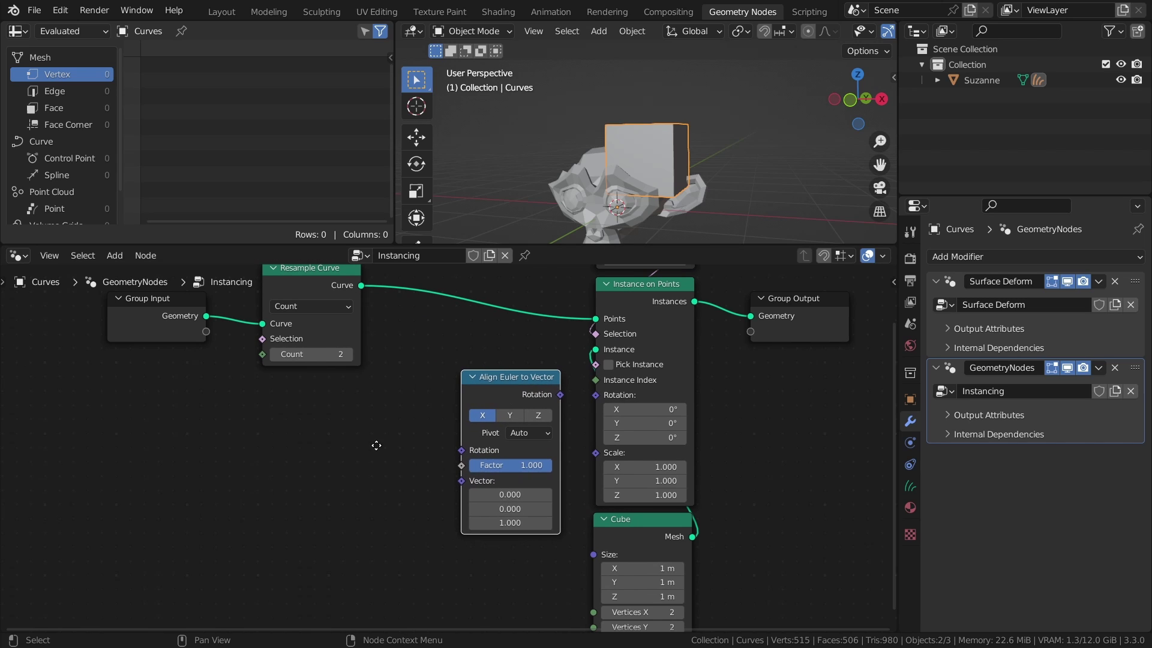
Add a Curve Tangent node and connect its Tangent output to the Vector input of Align Euler to Vector
middle_click_drag(376, 445, 497, 430)
key("shift+a")
left_click(453, 315)
type("tang")
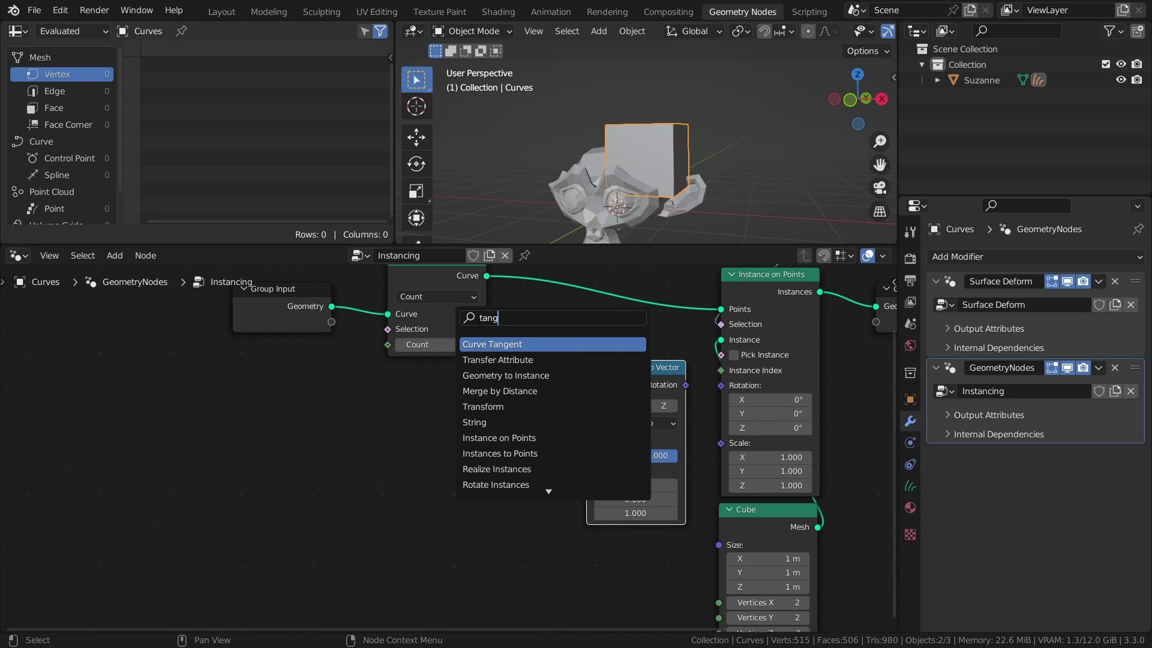
key("Return")
left_click(465, 538)
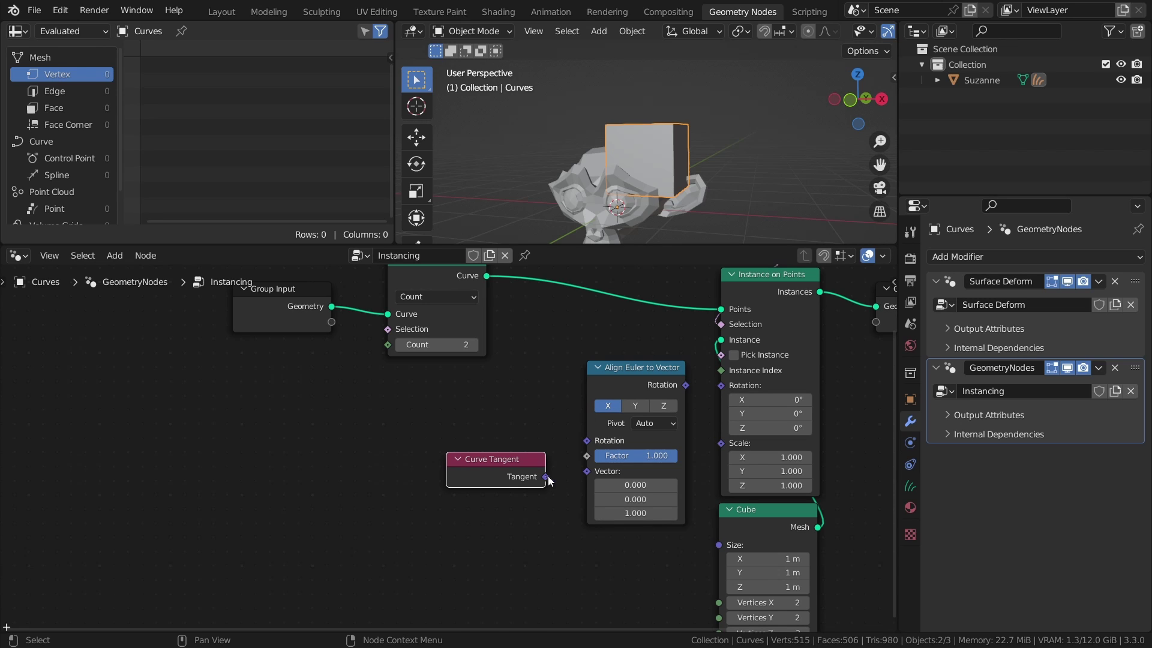
left_click_drag(546, 476, 588, 470)
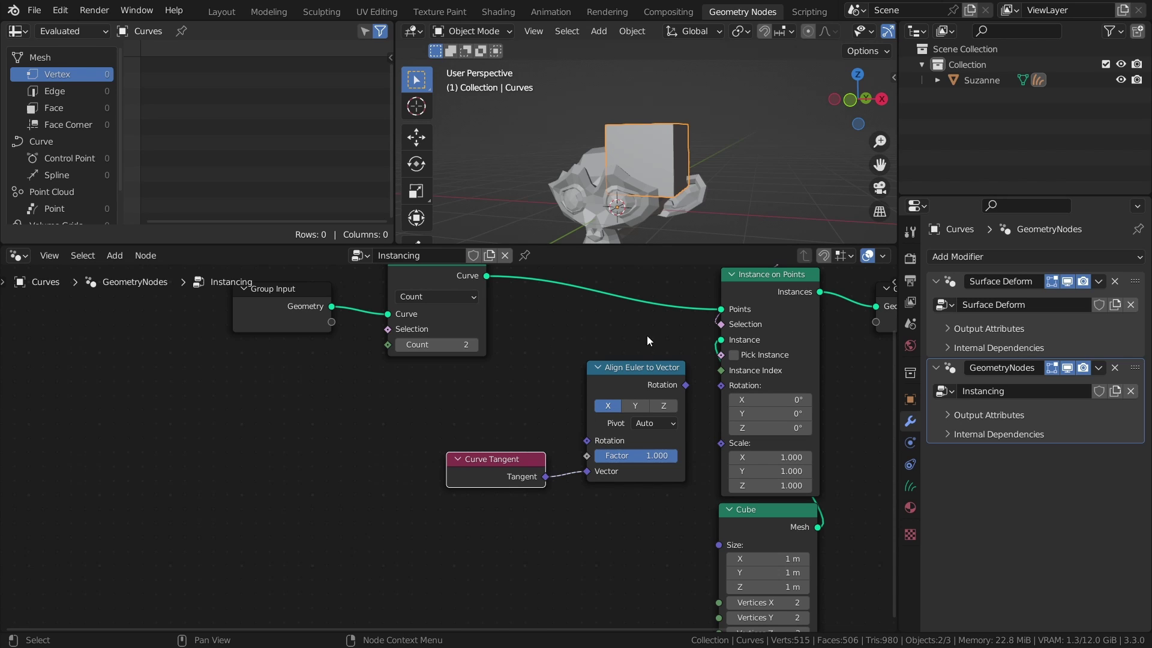
Align Euler to Vector along Z, feed its Rotation into Instance on Points, tidy the surrounding nodes, and save the file
left_click(673, 407)
middle_click_drag(542, 393, 434, 394)
left_click_drag(395, 470, 537, 506)
left_click_drag(577, 387, 615, 388)
left_click_drag(427, 368, 549, 528)
key("g")
left_click(574, 526)
left_click_drag(640, 525, 645, 486)
key("ctrl+s")
middle_click_drag(444, 403, 438, 445)
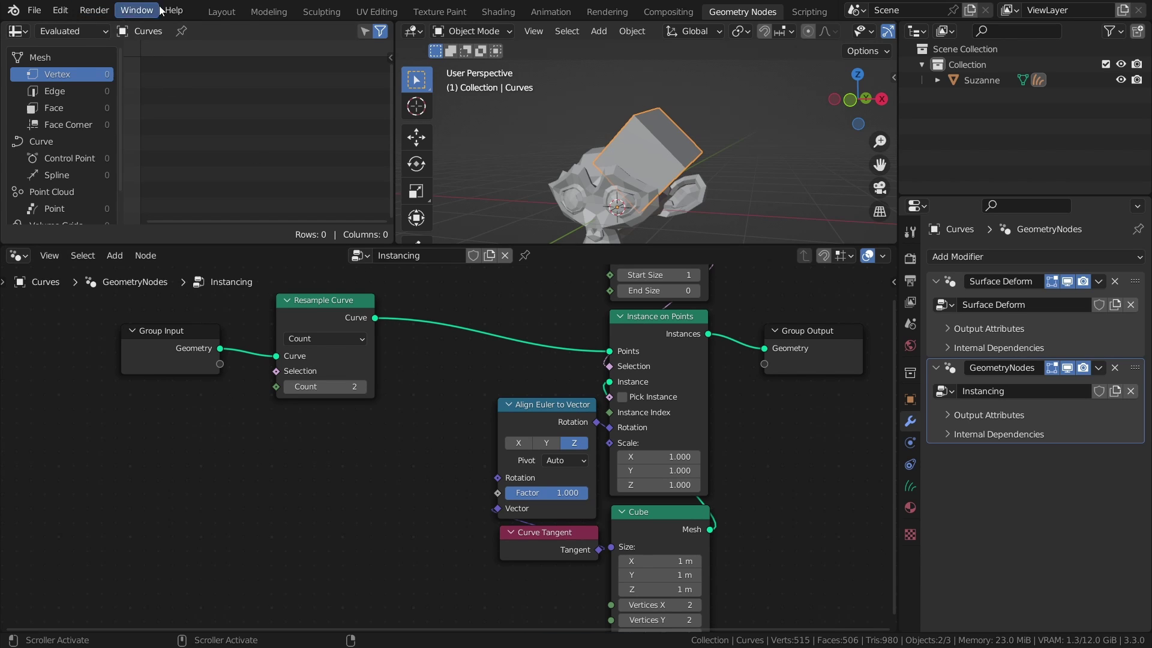
In the Layout workspace, sculpt the curve with the Comb brush at a 315 px radius to tilt the instanced cube
left_click(221, 12)
key("ctrl+Tab")
left_click(797, 279)
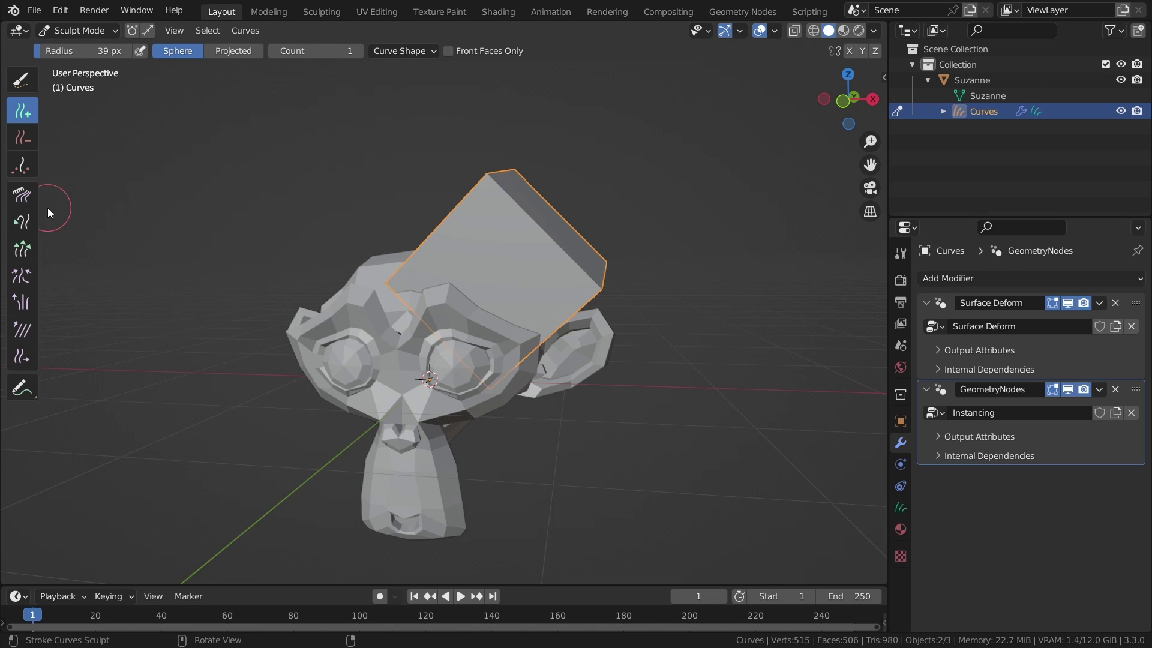
left_click(24, 195)
key("f")
left_click(686, 184)
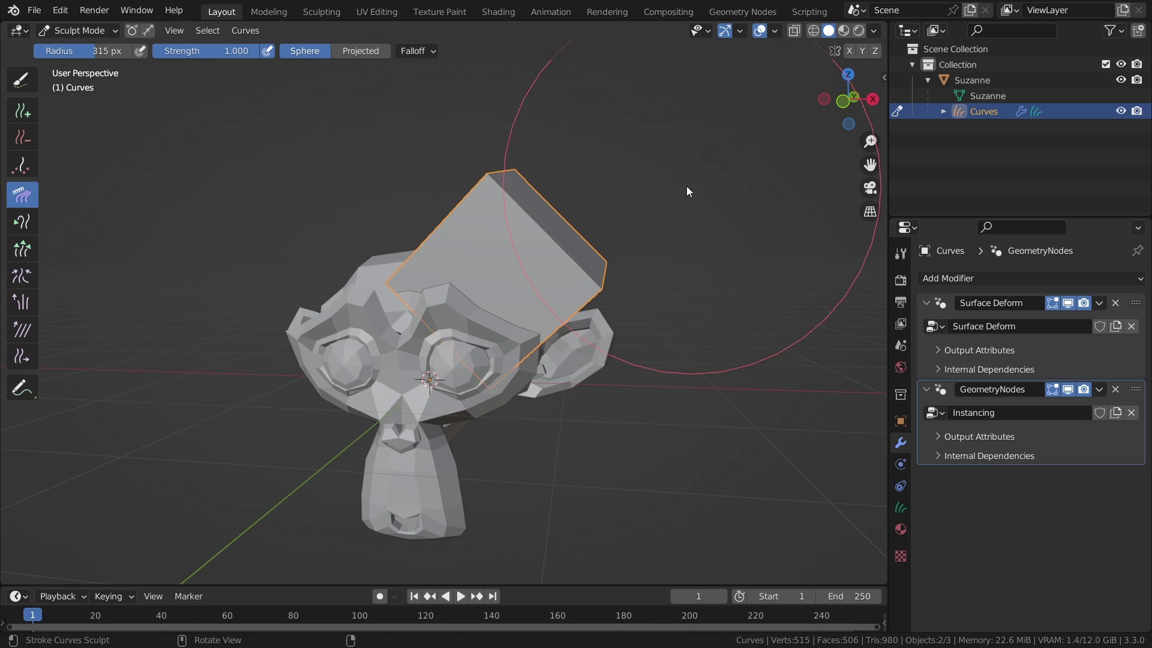
mouse_move(628, 211)
left_mouse_down()
mouse_move(565, 142)
mouse_move(636, 221)
left_mouse_up()
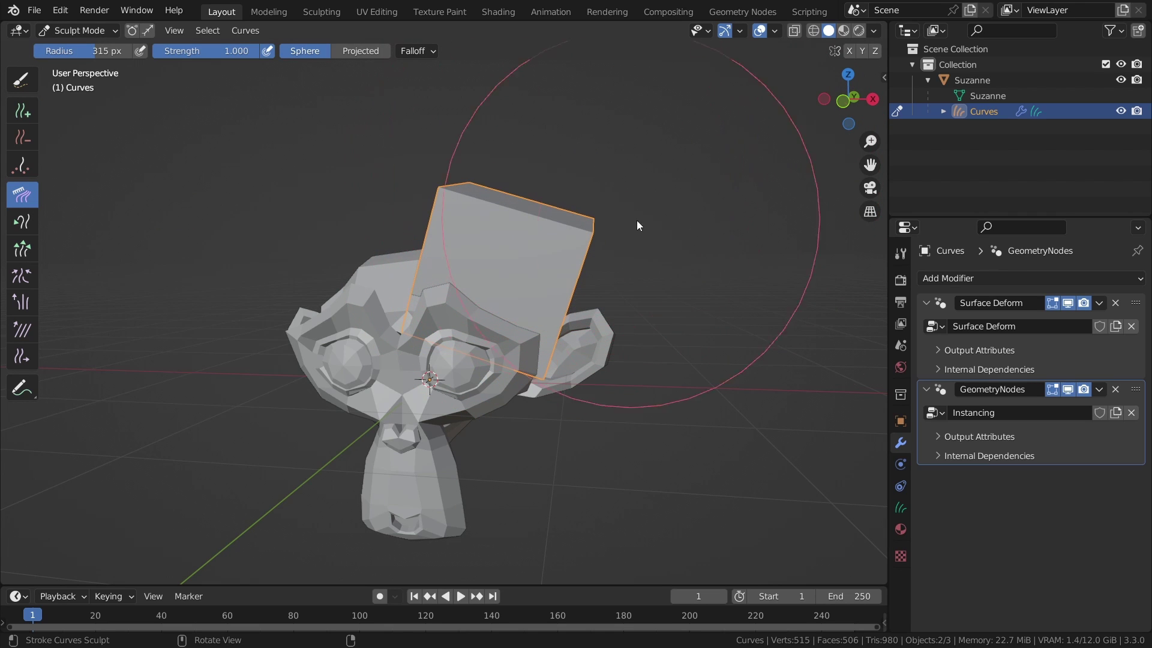
Toggle the Instancing modifier's viewport display off and on to compare the cube's alignment with the curve from different angles
left_click(1068, 388)
left_click(1068, 389)
middle_click_drag(797, 282, 743, 252)
left_click(1068, 390)
left_click(1068, 390)
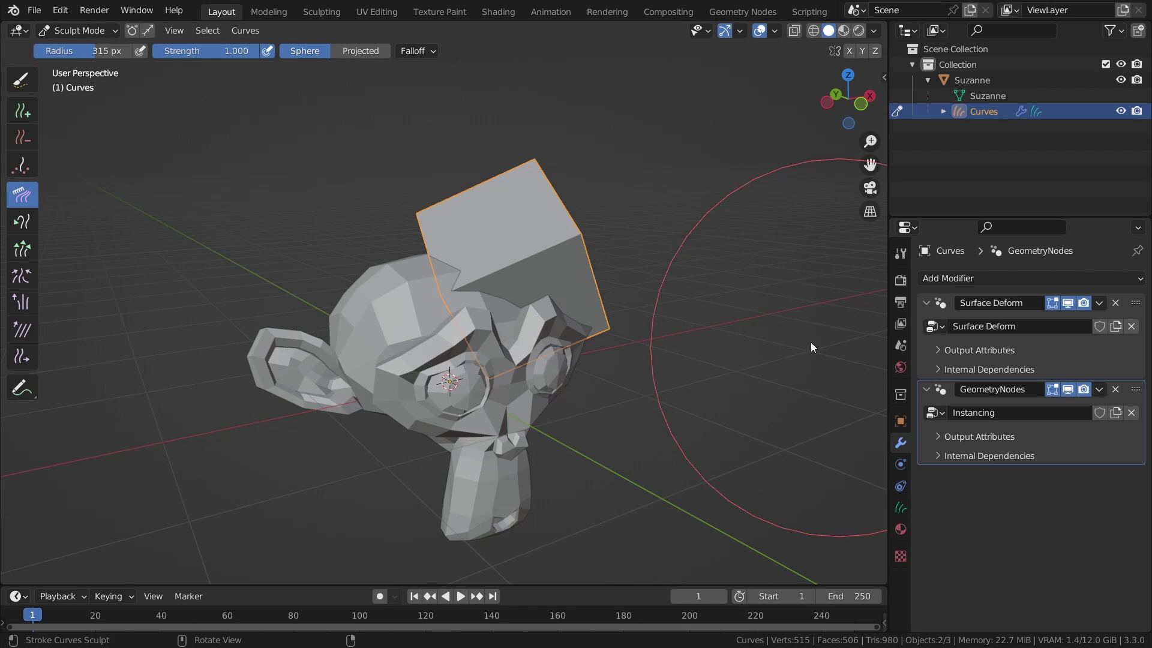
middle_click_drag(811, 342, 636, 272)
left_click_drag(636, 273, 574, 102)
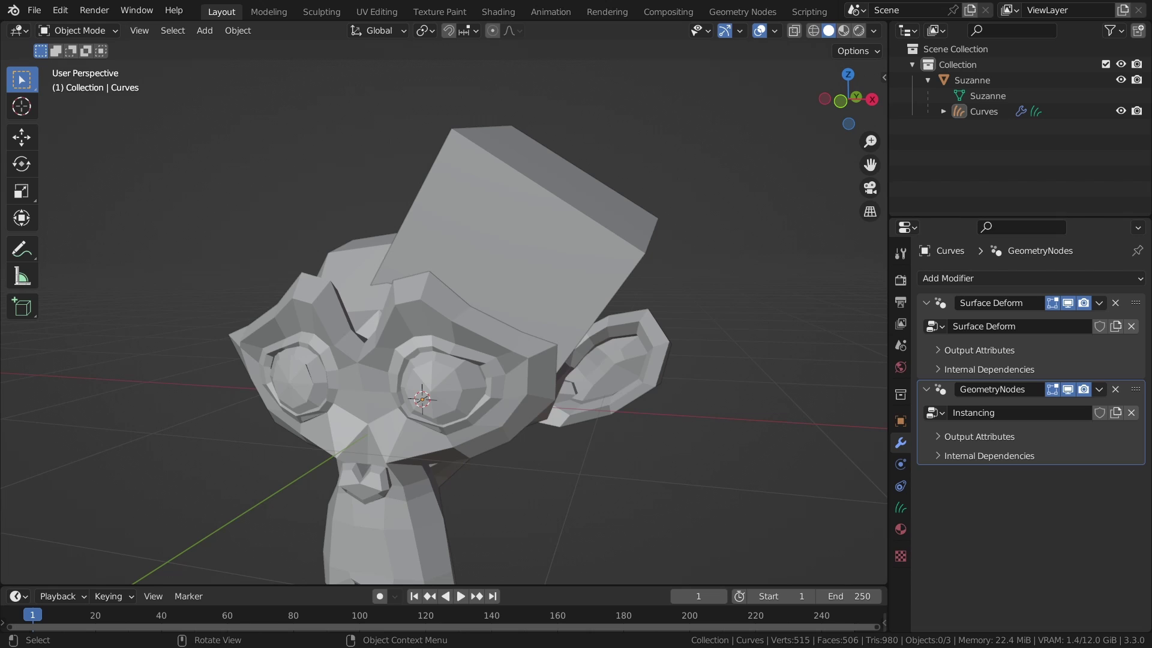
Return to the Geometry Nodes workspace, move Resample Curve next to Instance on Points, and move Group Input away to make room
left_click(742, 11)
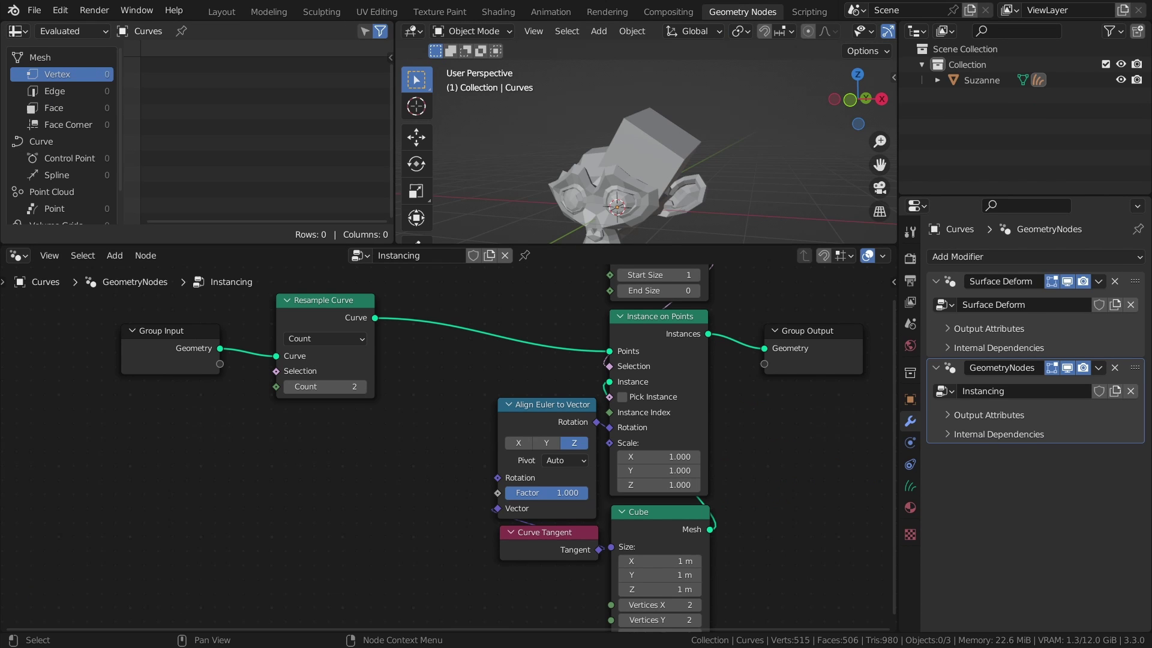
middle_click_drag(316, 304, 350, 310)
left_click_drag(350, 311, 567, 323)
middle_click_drag(363, 374, 491, 367)
left_click_drag(359, 367, 278, 371)
Insert a Capture Attribute node between Group Input and Resample Curve
key("shift+a")
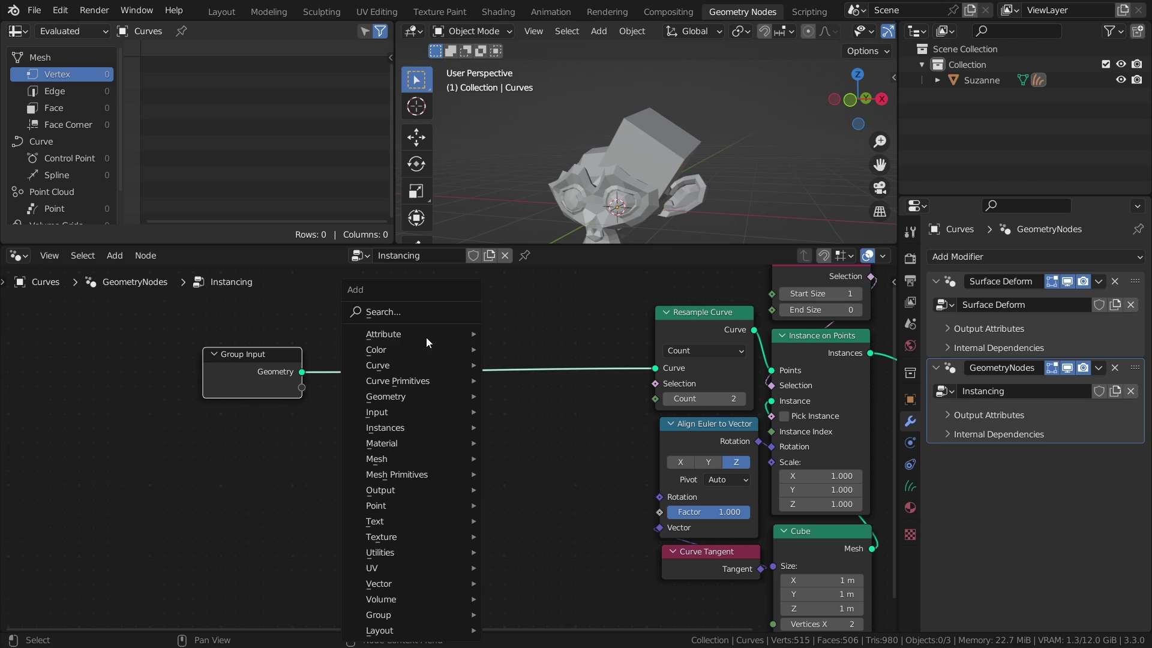
mouse_move(424, 335)
left_click(552, 349)
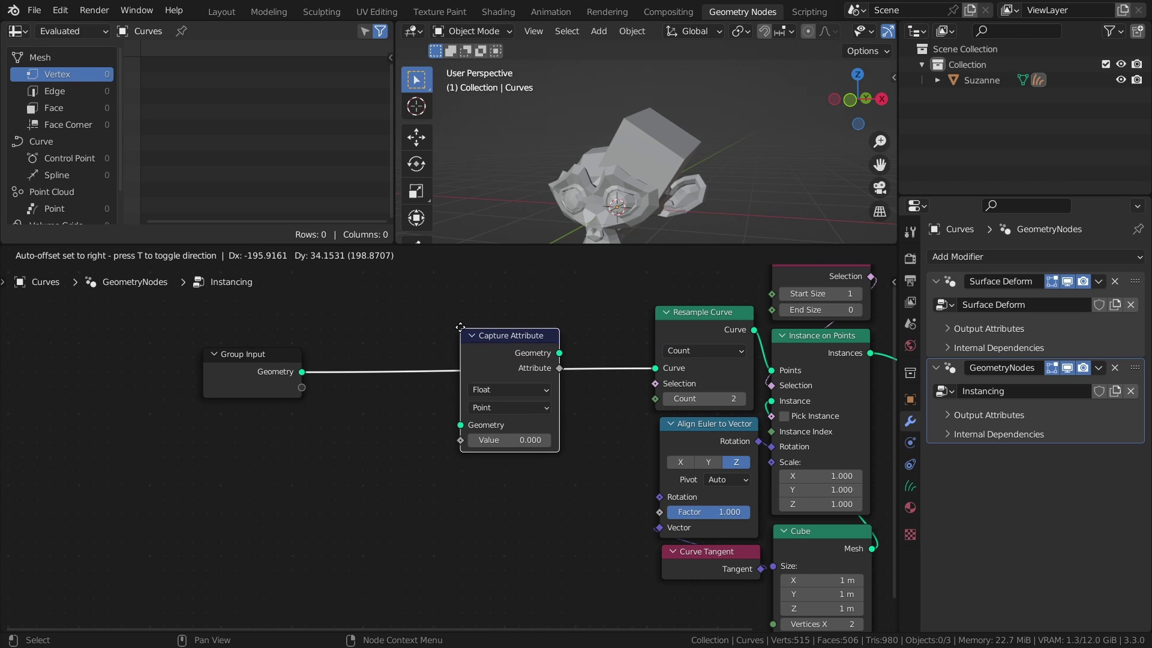
left_click(448, 352)
Add a Spline Length node below Group Input and capture its Length in Capture Attribute on the Spline domain
key("shift+a")
left_click(377, 312)
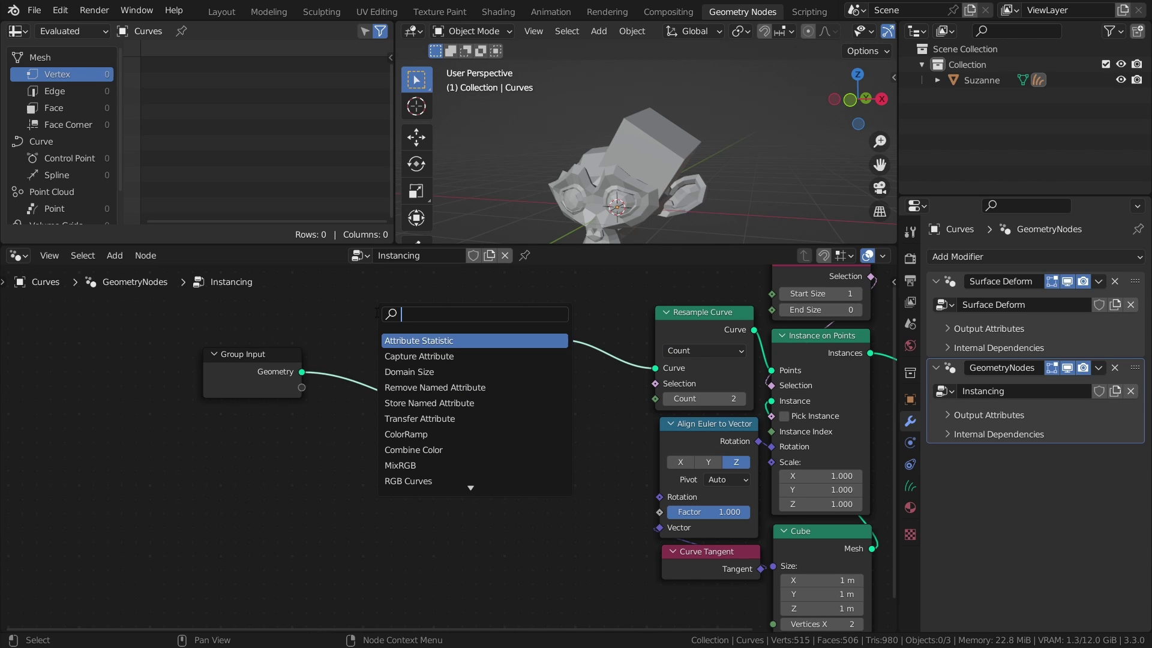
type("leng")
left_click(424, 352)
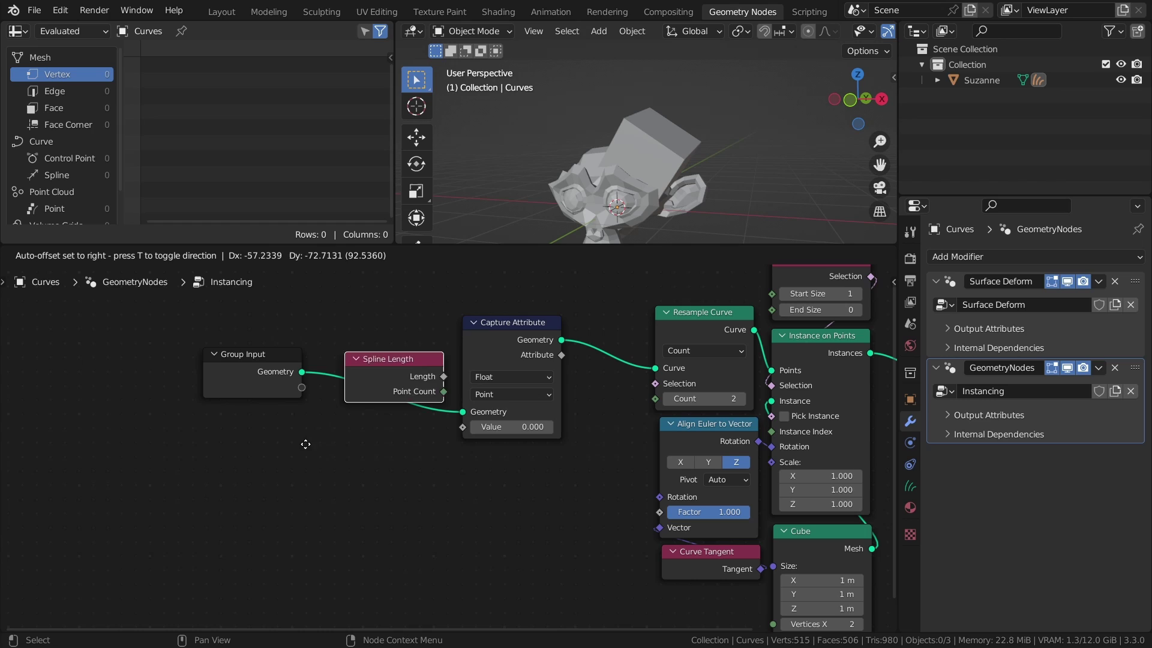
left_click(257, 447)
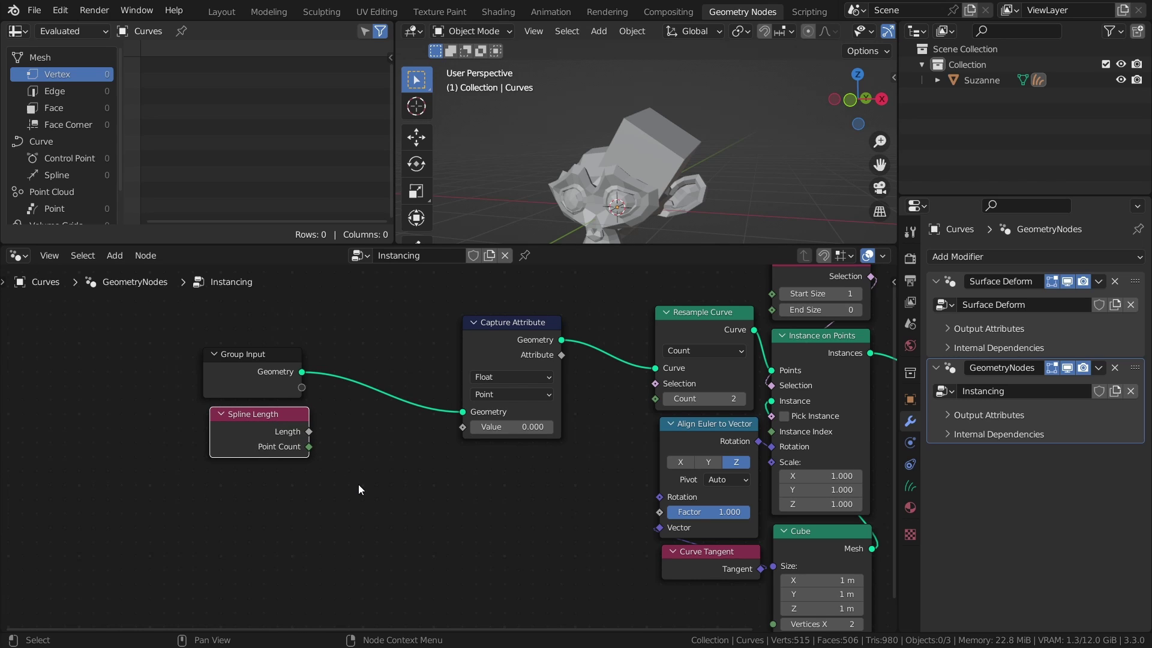
left_click_drag(308, 431, 463, 426)
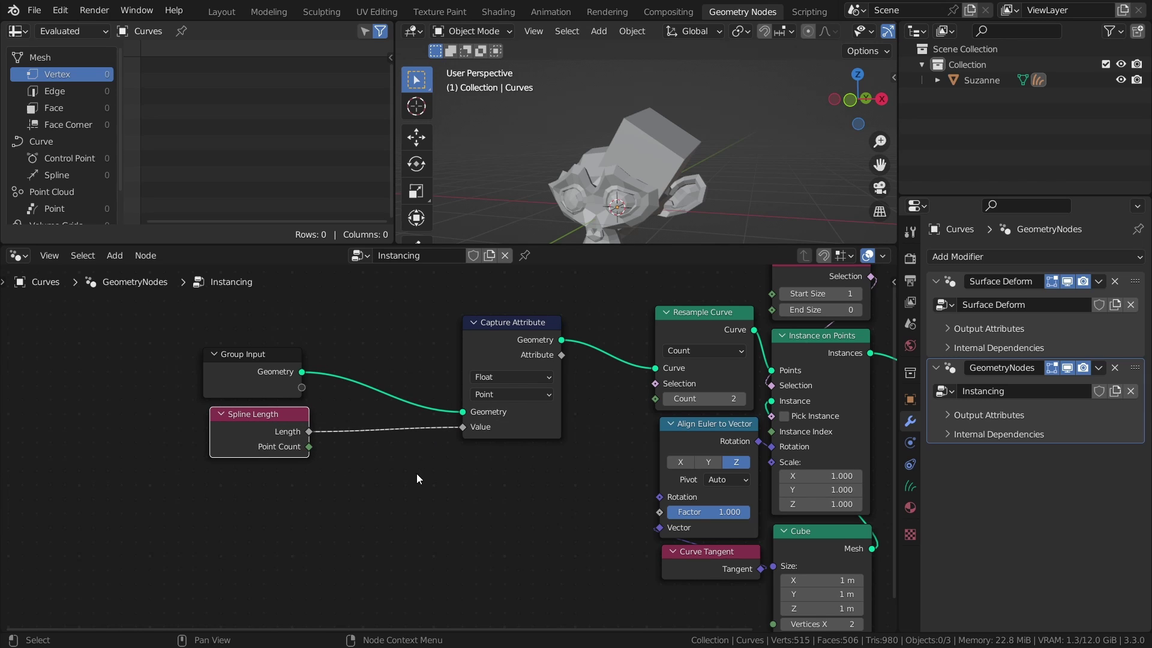
left_click(538, 394)
left_click(528, 470)
Connect the captured Attribute to the Scale input of Instance on Points, move the Cube node up beneath it, and save the file
middle_click_drag(509, 484, 289, 460)
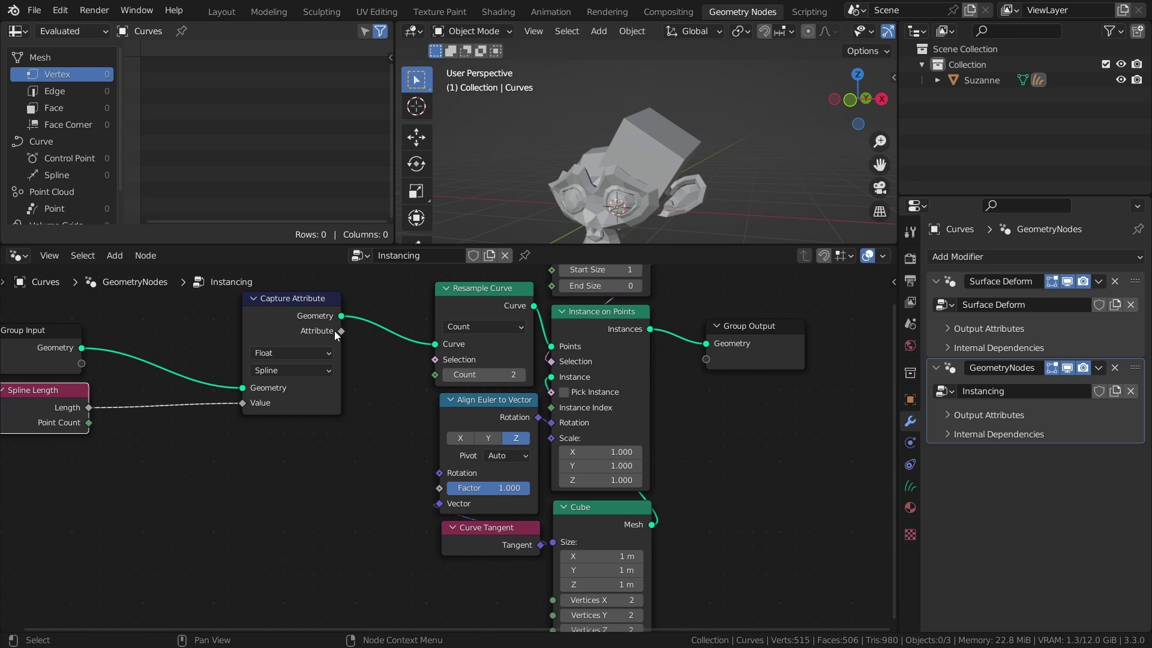
left_click_drag(335, 332, 553, 437)
left_click_drag(595, 523, 592, 478)
key("ctrl+s")
left_click_drag(324, 402, 394, 396)
left_click_drag(68, 405, 391, 435)
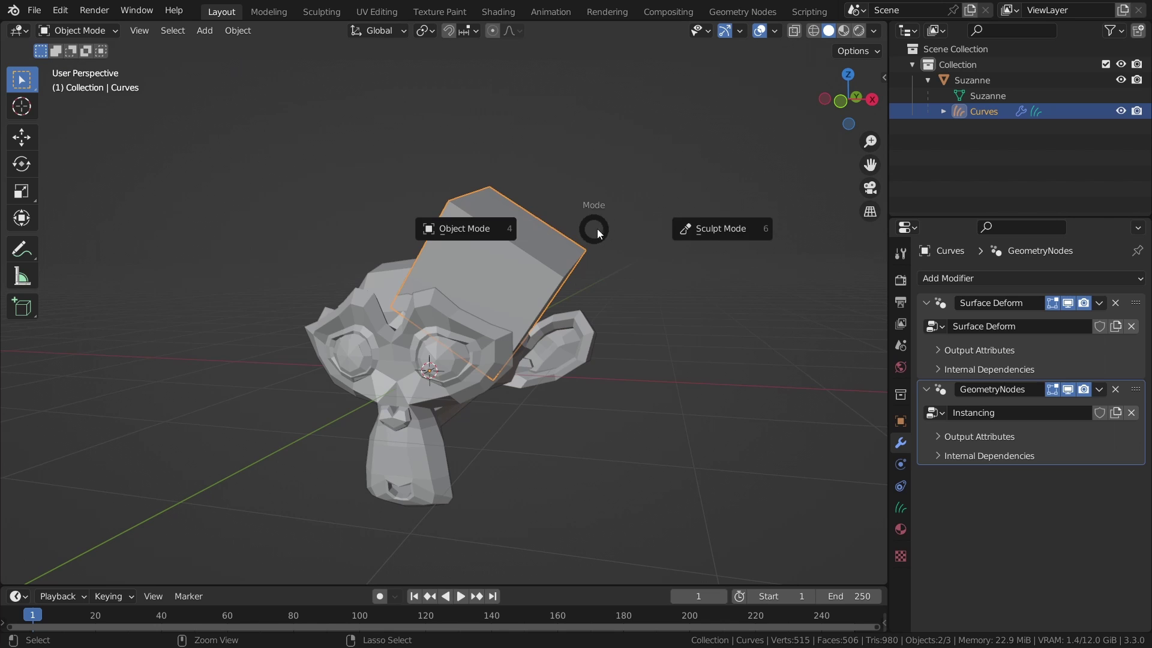
Switch to the Grow/Shrink brush, reduce its radius to 144 px and shrink the curve on Suzanne's head
left_click(723, 228)
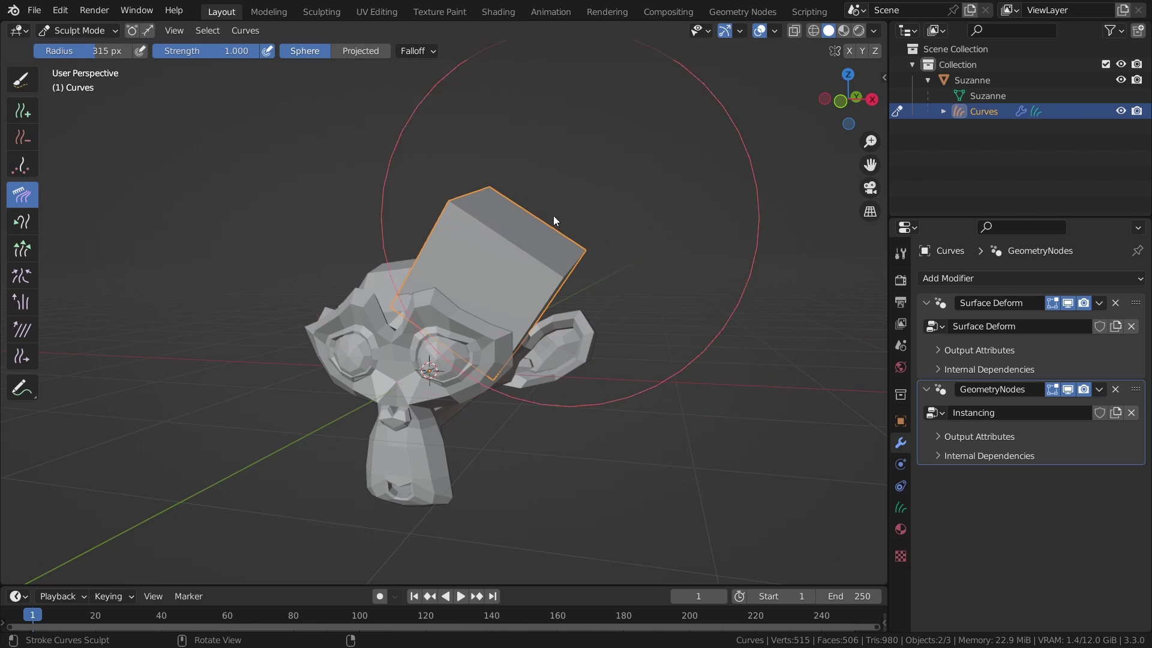
left_click(27, 248)
key("f")
left_click(352, 223)
mouse_move(528, 229)
left_mouse_down()
mouse_move(492, 258)
mouse_move(626, 261)
left_mouse_up()
left_click(301, 51)
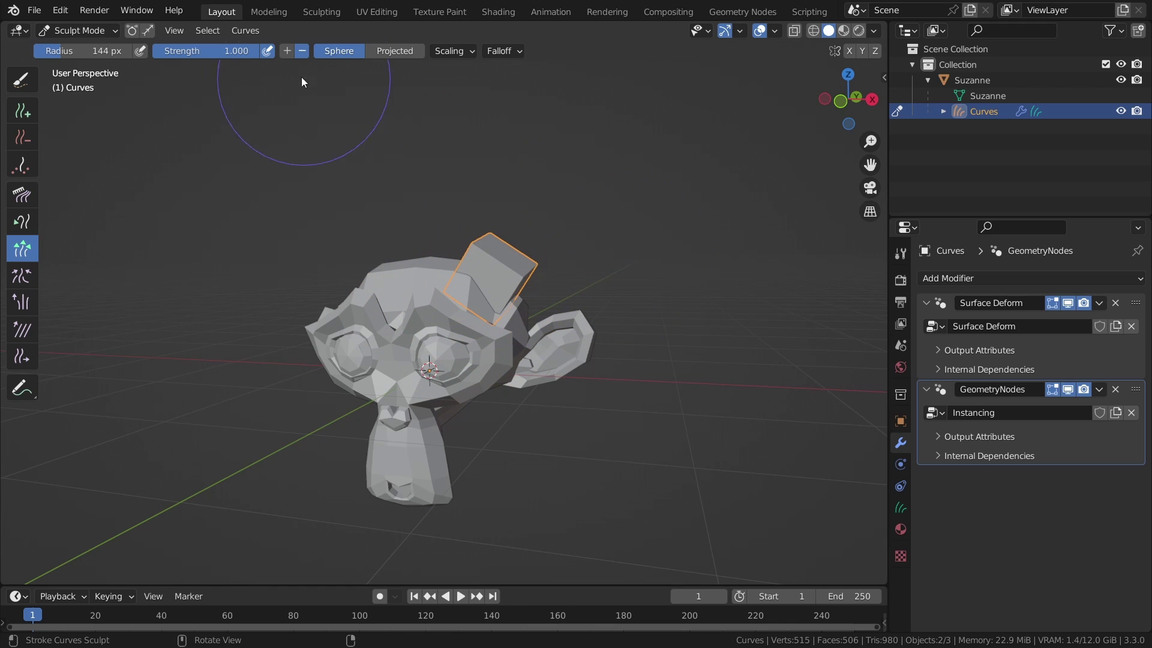
Stroke over the curve with the Grow/Shrink brush in Add mode and again in Subtract mode to readjust its length
left_click(286, 51)
mouse_move(488, 251)
left_mouse_down()
mouse_move(501, 266)
mouse_move(517, 247)
mouse_move(508, 255)
left_mouse_up()
left_click(301, 51)
middle_click_drag(507, 254, 594, 258)
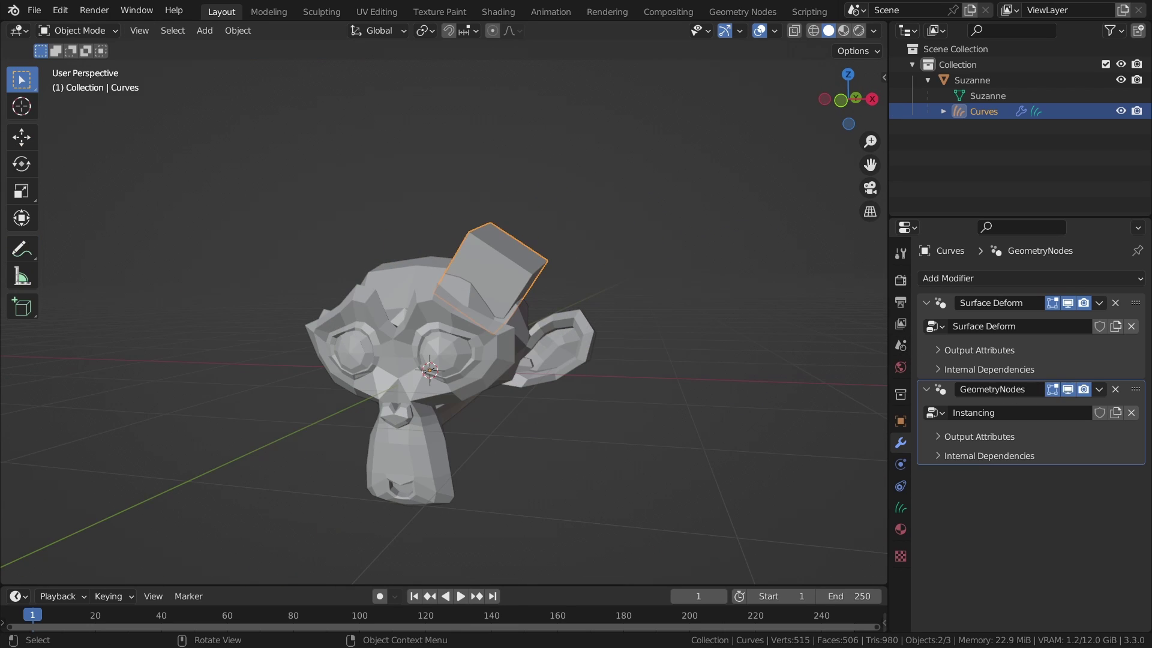
Return to the Geometry Nodes workspace, move Group Output away from Instance on Points to make room, and save the file
left_click(751, 11)
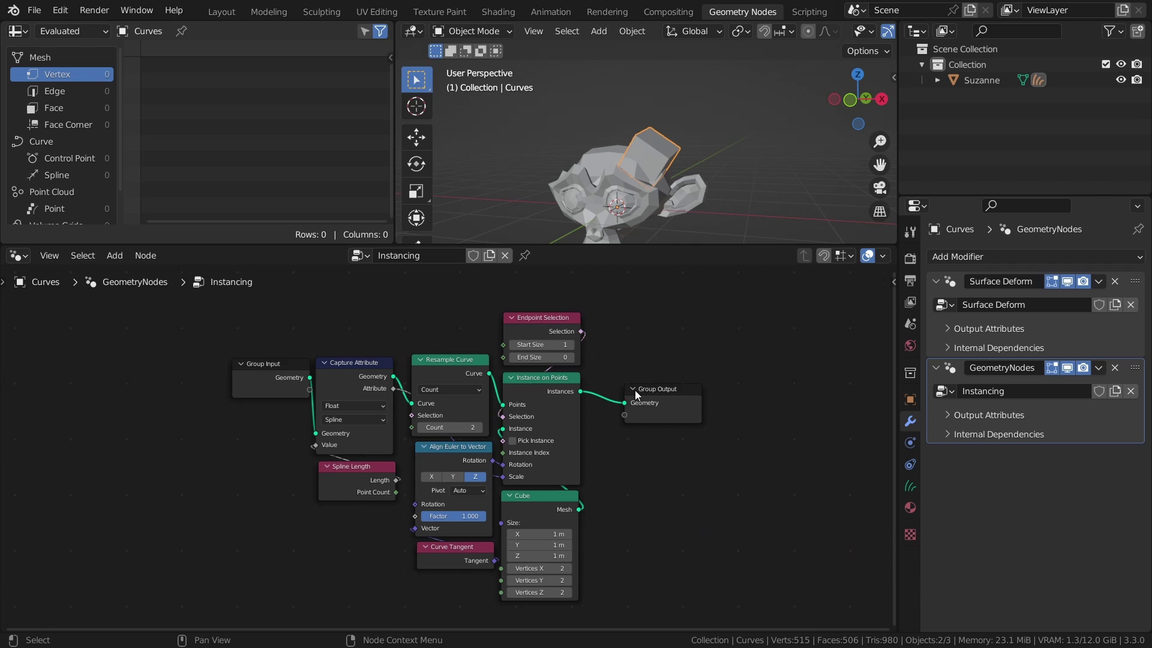
middle_click_drag(335, 364, 336, 364)
left_click_drag(418, 369, 659, 358)
middle_click_drag(521, 395, 587, 402)
middle_click_drag(586, 402, 559, 384, "ctrl")
scroll(542, 373, "up", 1)
key("ctrl+s")
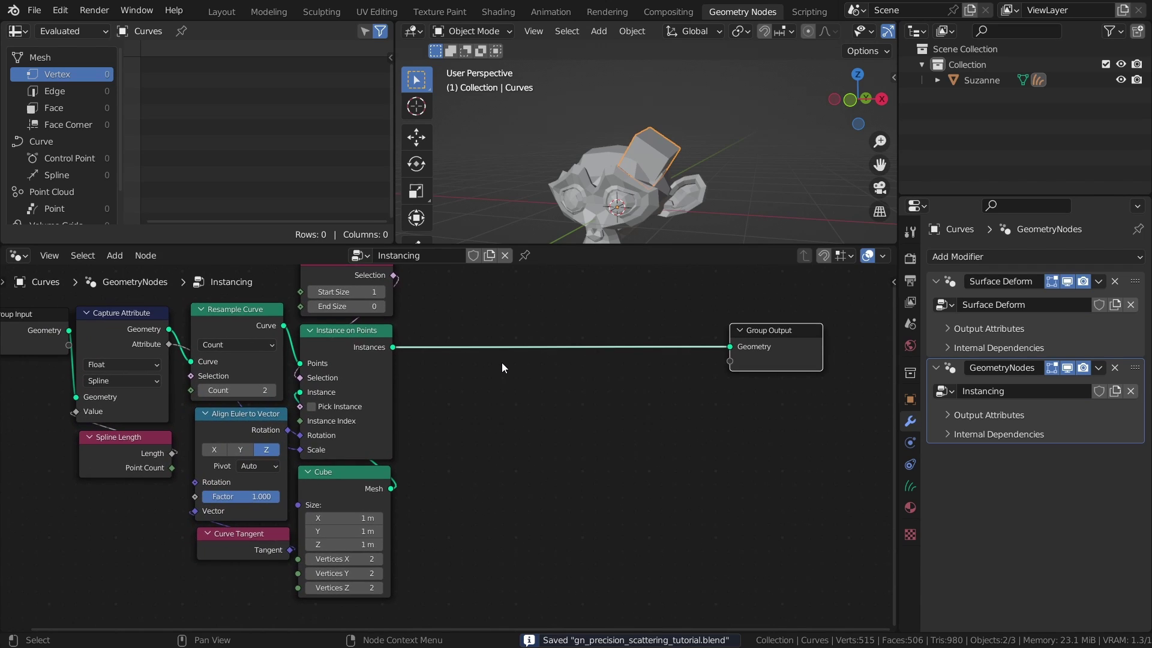
Insert a Rotate Instances node between Instance on Points and Group Output
key("shift+a")
type("ro")
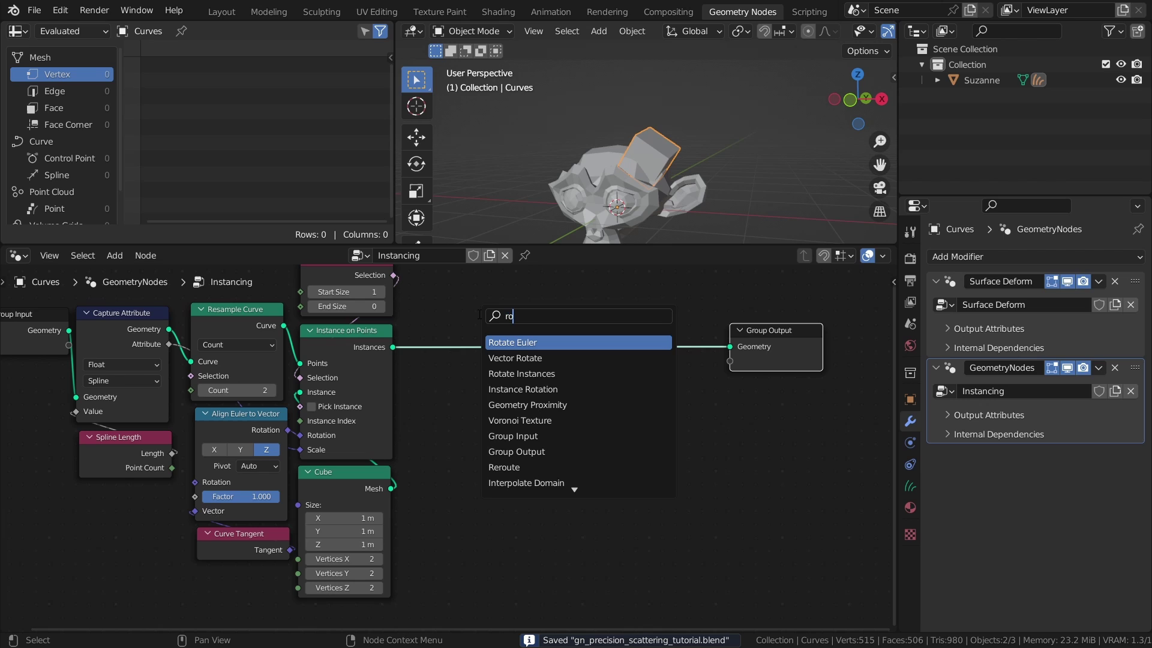
type("tat")
left_click(522, 373)
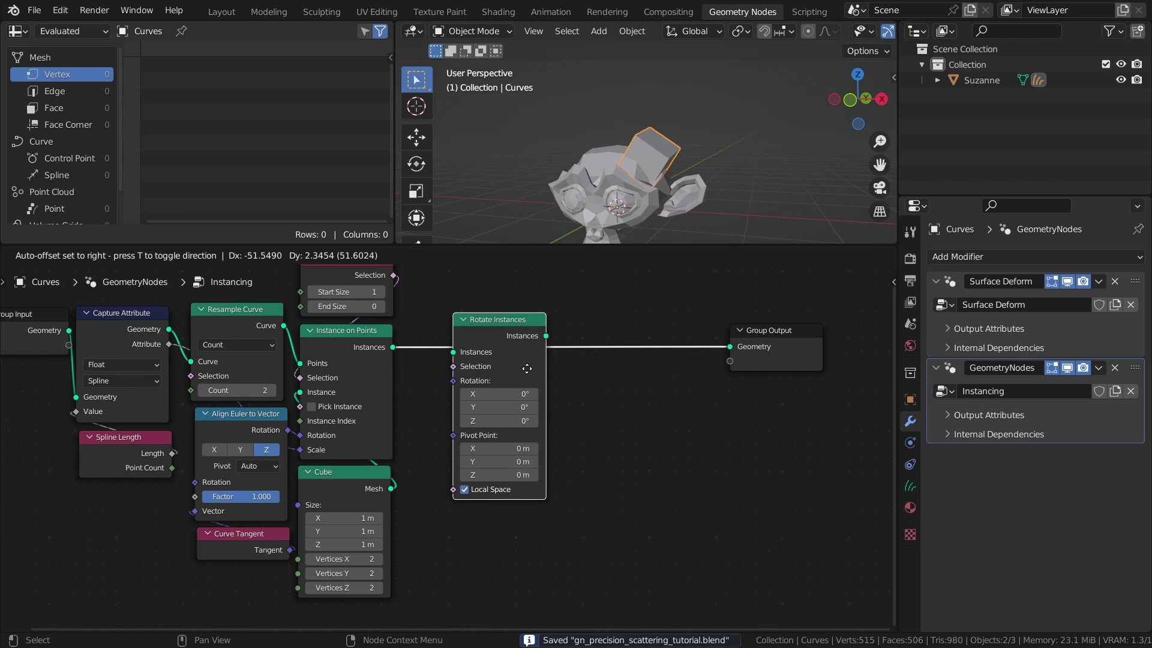
left_click(527, 368)
Add a Random Value node beside Rotate Instances and set its data type to Vector
key("shift+a")
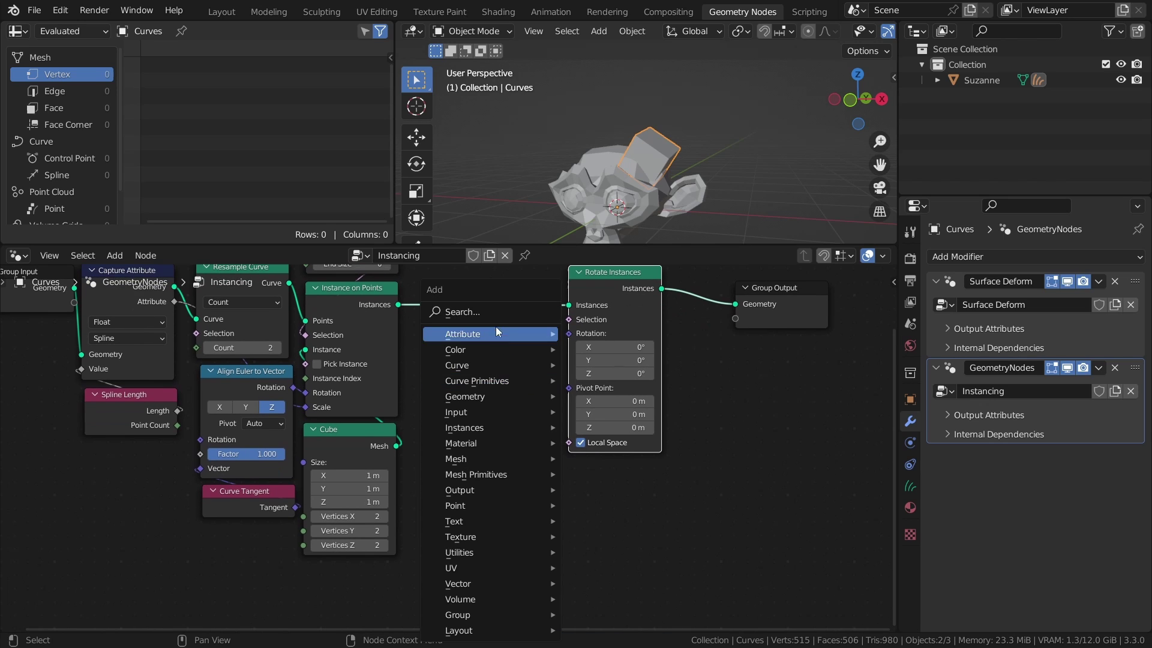
type("ran")
left_click(540, 356)
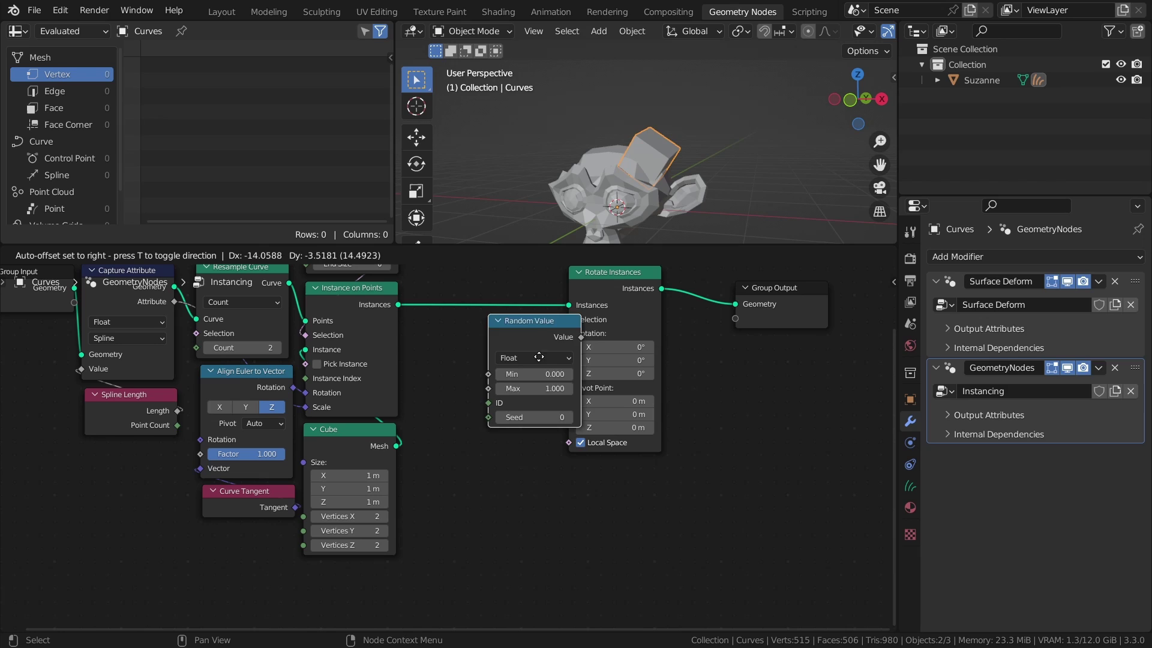
left_click(494, 496)
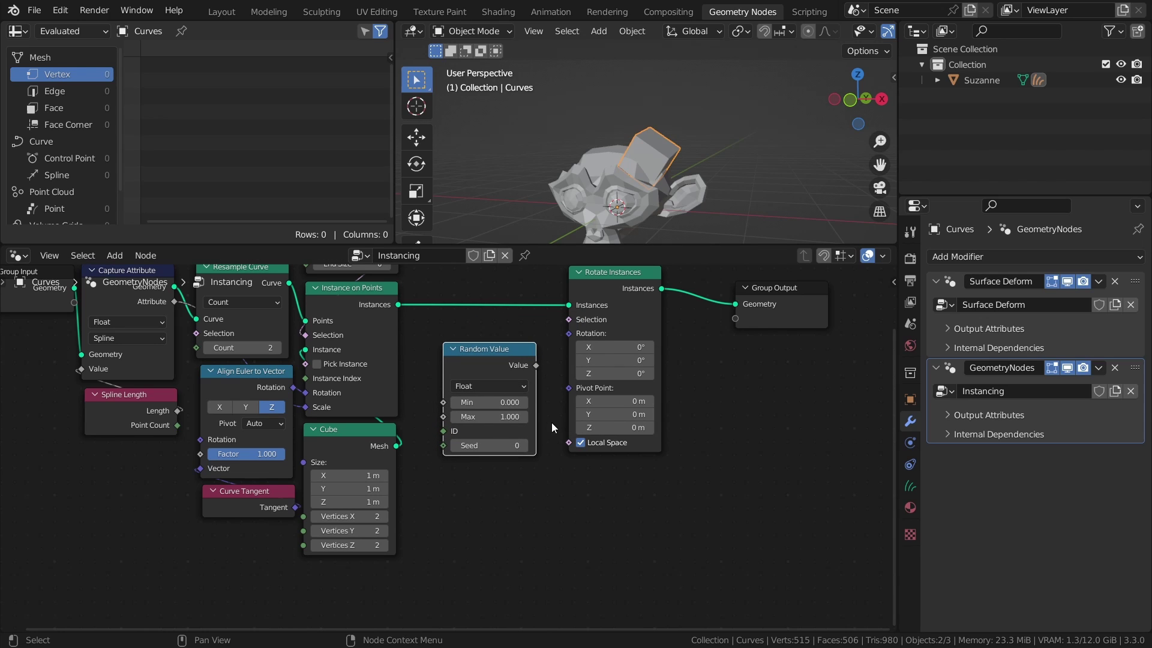
left_click(517, 386)
left_click(505, 418)
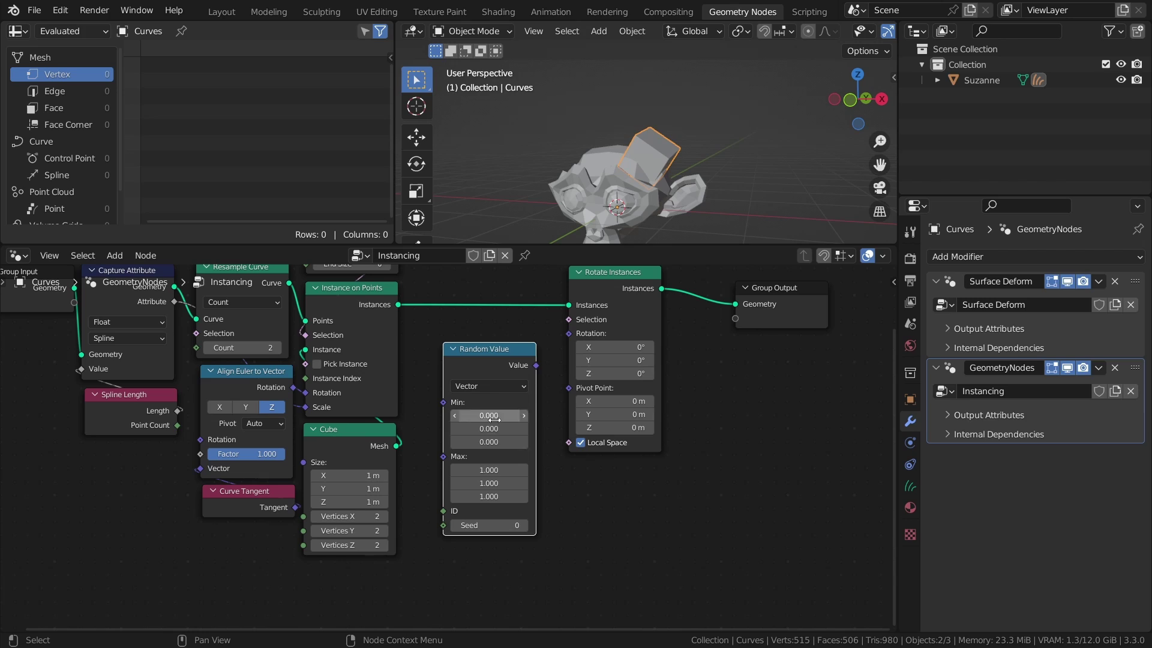
Set all three Min components of Random Value to -1 and connect its Value to the Rotation of Rotate Instances
left_click_drag(479, 415, 581, 478)
type("-1")
key("Return")
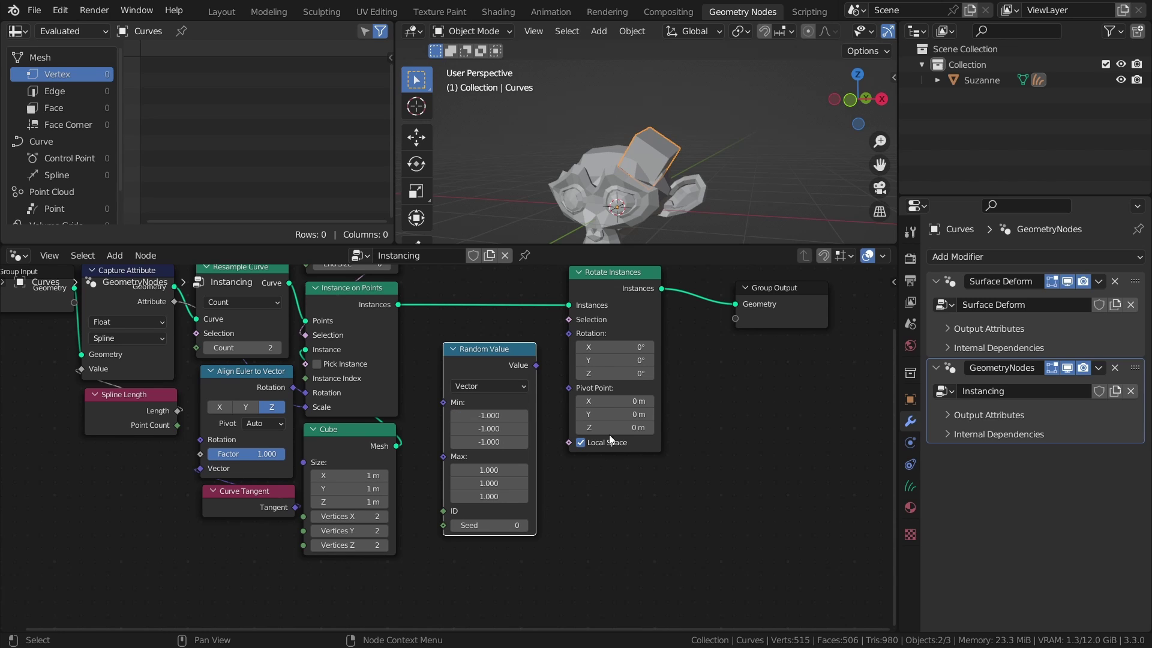
left_click_drag(559, 337, 489, 329)
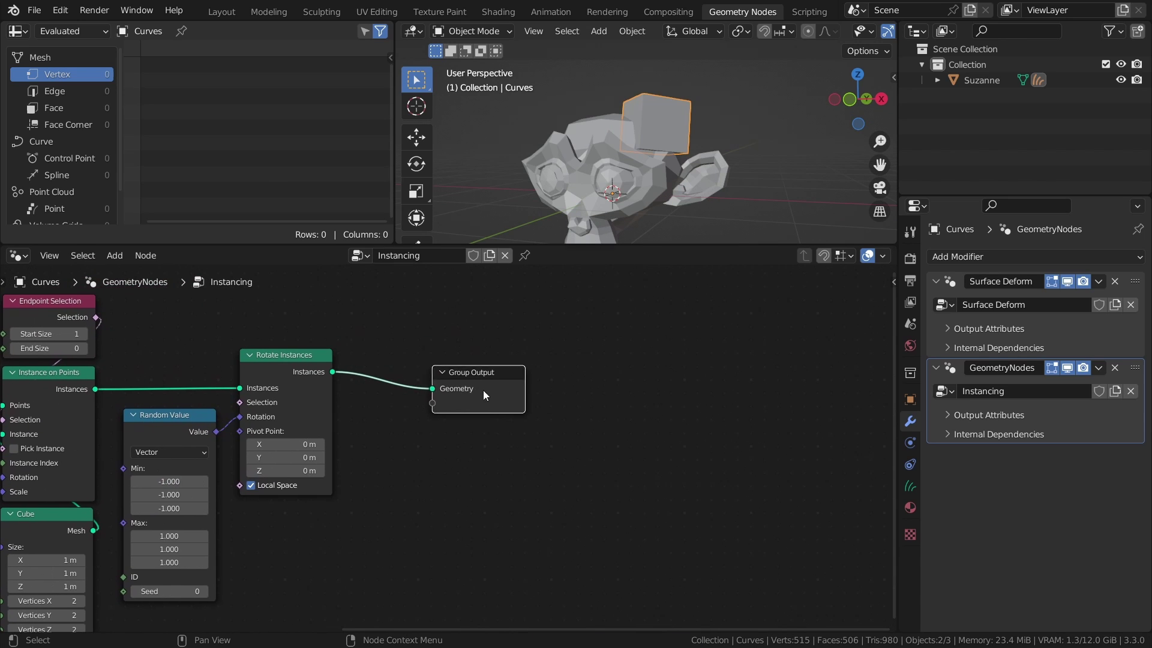
Move Group Output further away and insert a Scale Instances node between Rotate Instances and it
left_click_drag(483, 395, 694, 392)
key("shift+a")
type("sca")
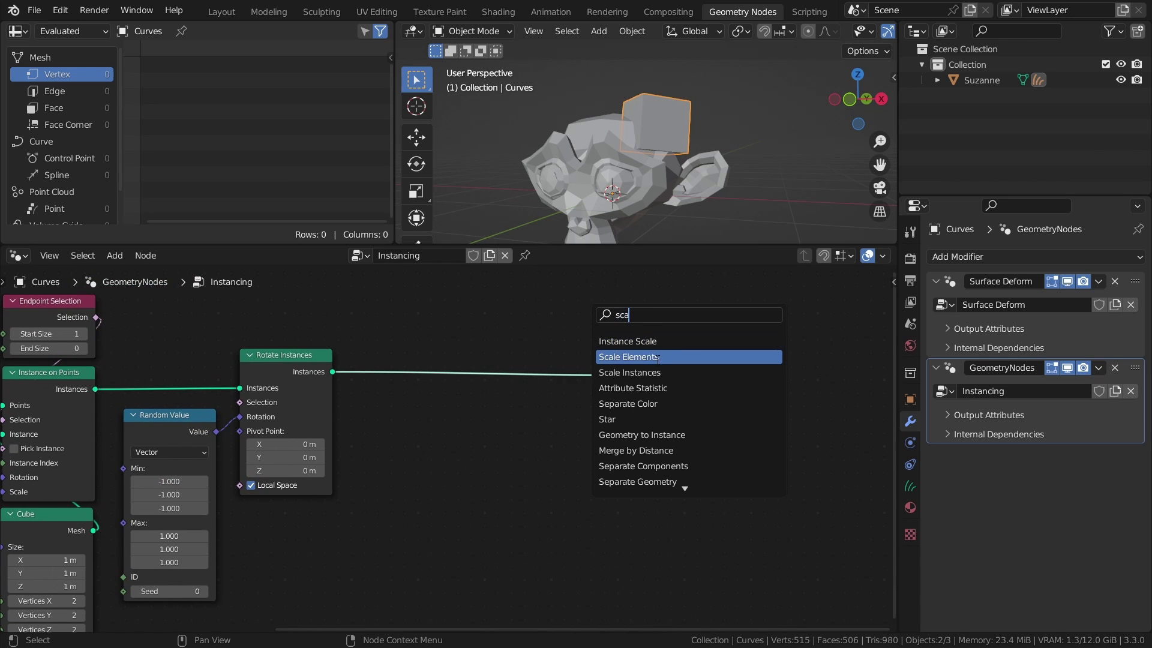
left_click(657, 373)
left_click(599, 399)
middle_click_drag(416, 442, 479, 395)
Add a Float Random Value node with Min 0.5 and connect its Value to the Scale of Scale Instances
key("shift+a")
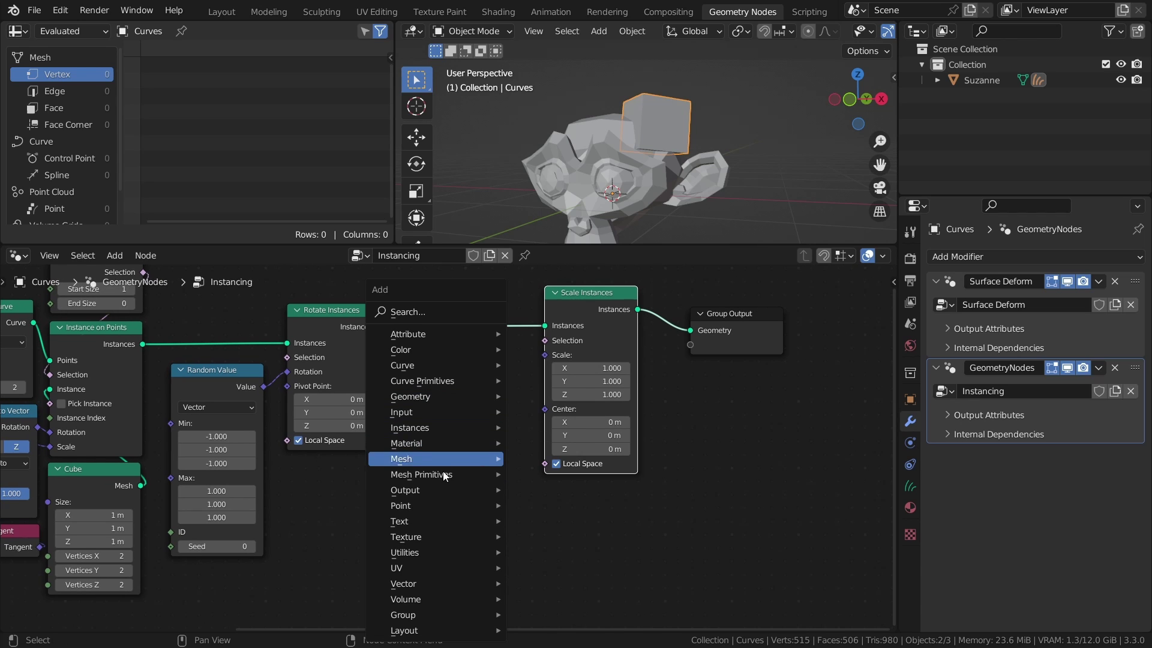
mouse_move(427, 552)
left_click(572, 519)
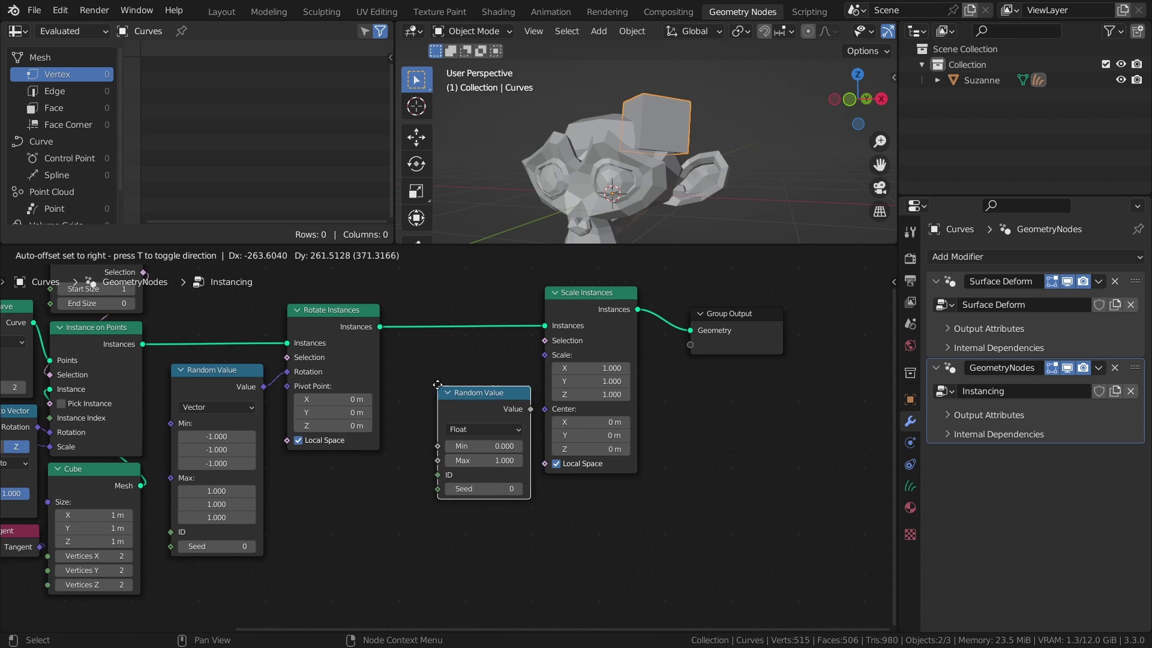
left_click(423, 348)
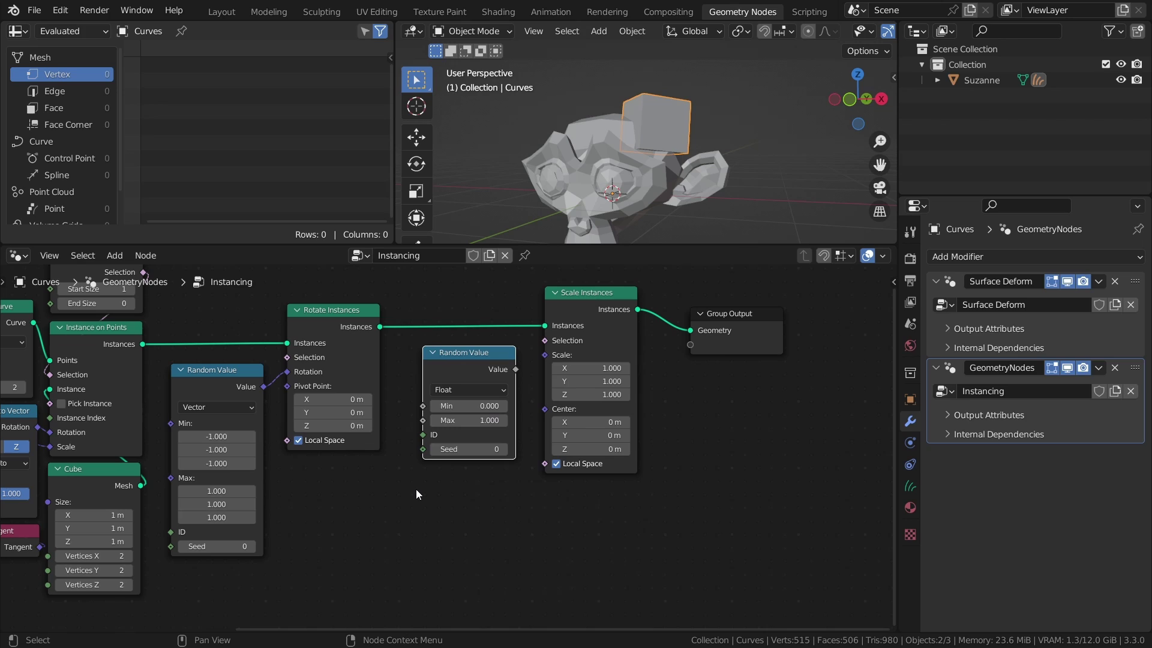
double_click(468, 406)
left_click_drag(543, 354, 543, 354)
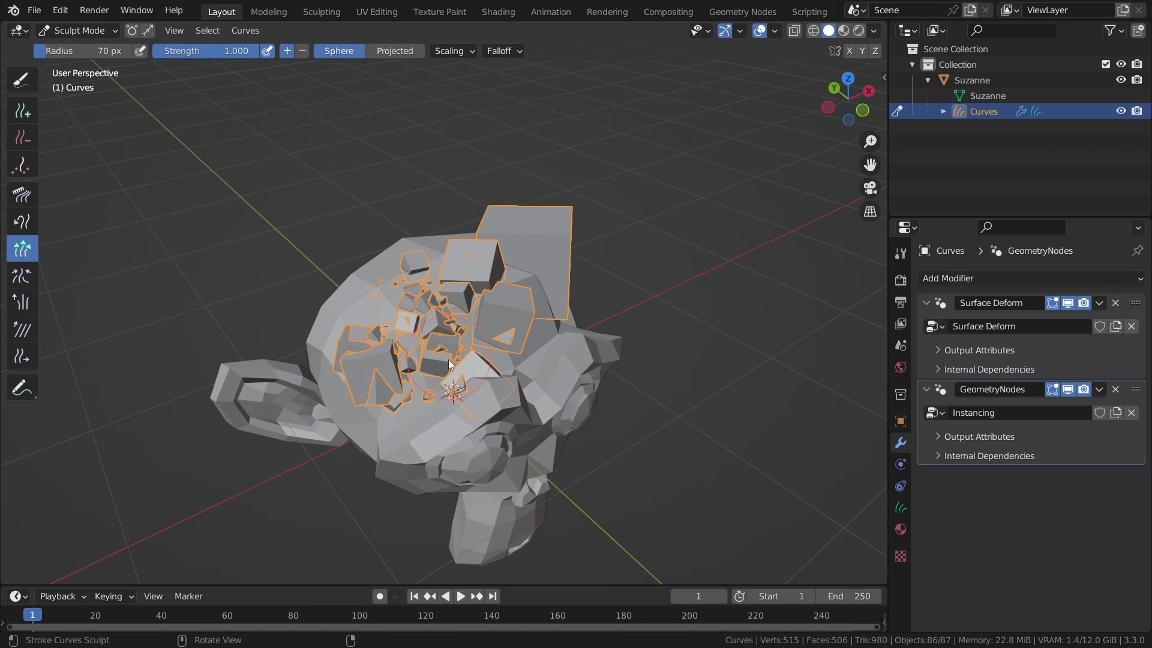
Grow the hair curves on Suzanne's head with the Grow/Shrink brush in Add mode and leave Sculpt Mode
mouse_move(448, 359)
middle_mouse_down()
mouse_move(406, 323)
mouse_move(456, 291)
middle_mouse_up()
key("Tab")
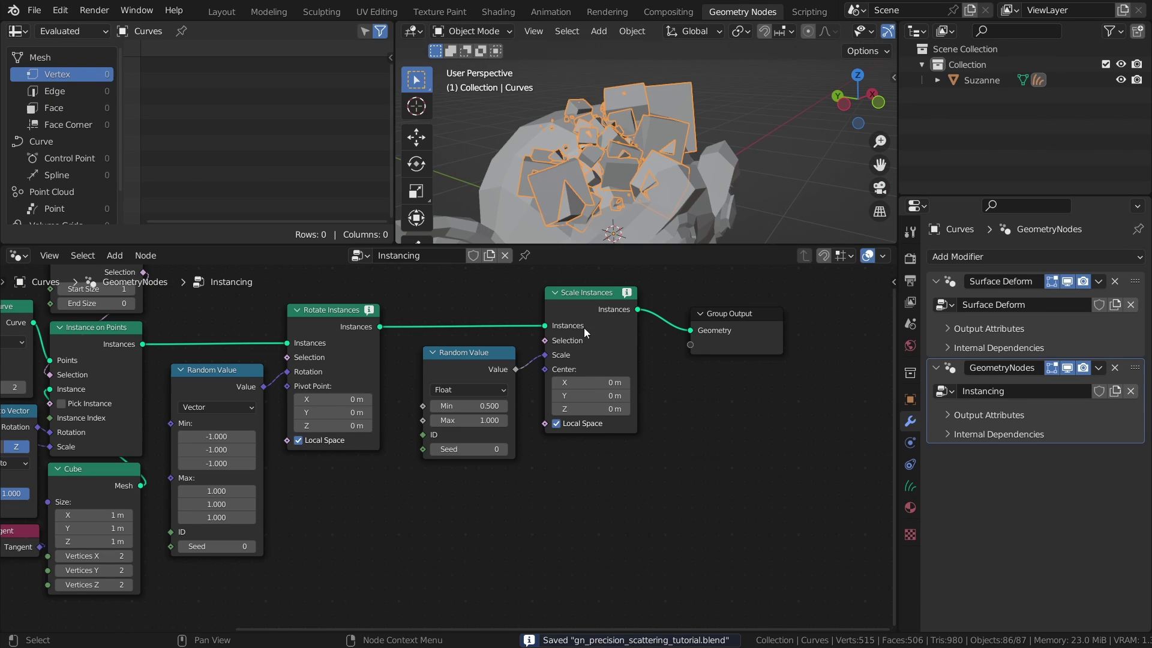
Toggle muting of the Scale Instances and Rotate Instances nodes to compare their effect, leaving both muted
left_click(596, 297)
key("m")
key("m")
left_click(340, 312)
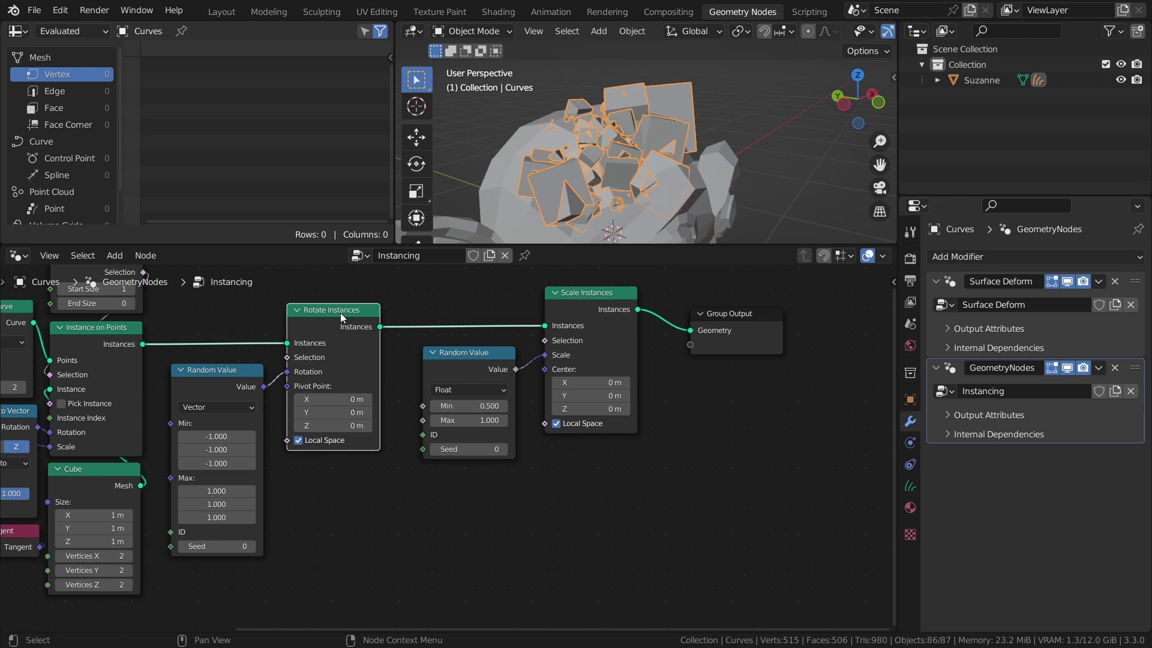
key("m")
key("m")
key("m")
key("m")
key("m")
left_click(606, 296)
Unmute the Rotate Instances and Scale Instances nodes, checking the cubes on Suzanne's head in between
key("m")
left_click(328, 316)
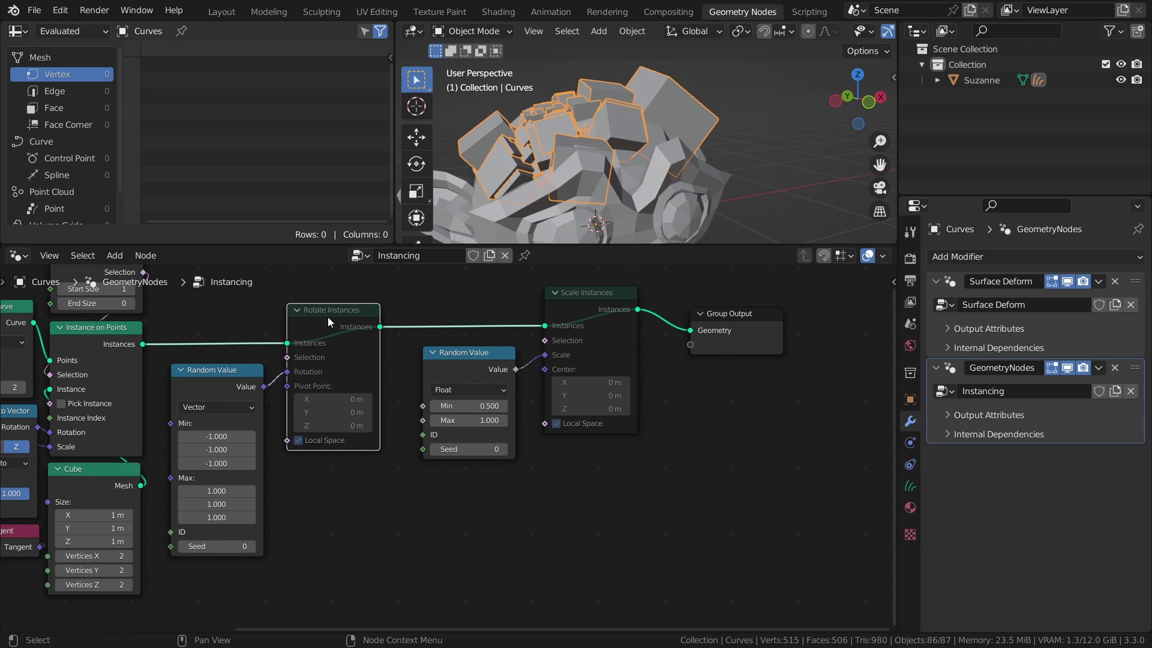
key("m")
middle_click_drag(588, 192, 640, 154)
left_click(576, 308)
key("m")
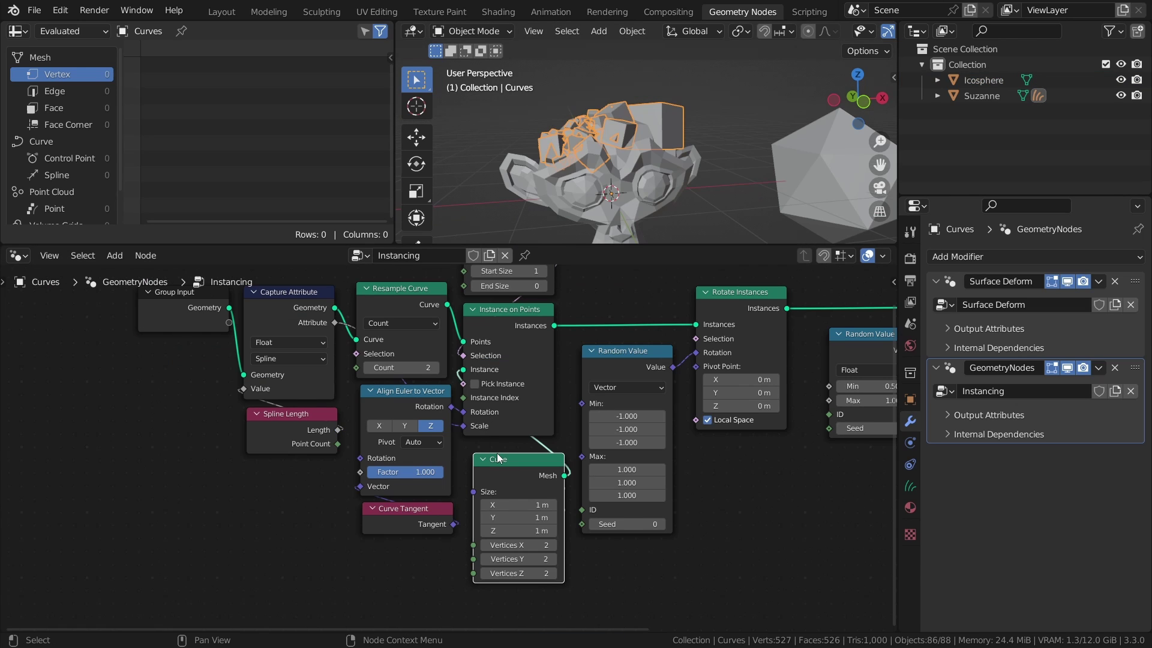
Delete the Cube node that feeds Instance on Points
middle_click_drag(498, 454, 527, 407)
scroll(528, 408, "down", 2)
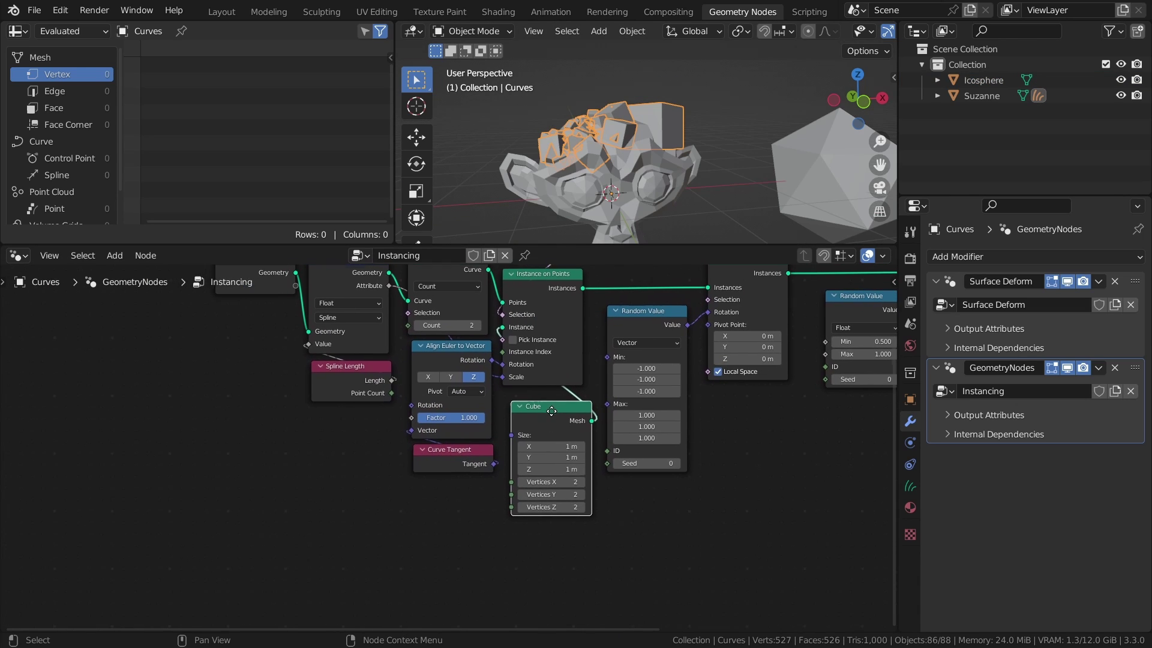
key("x")
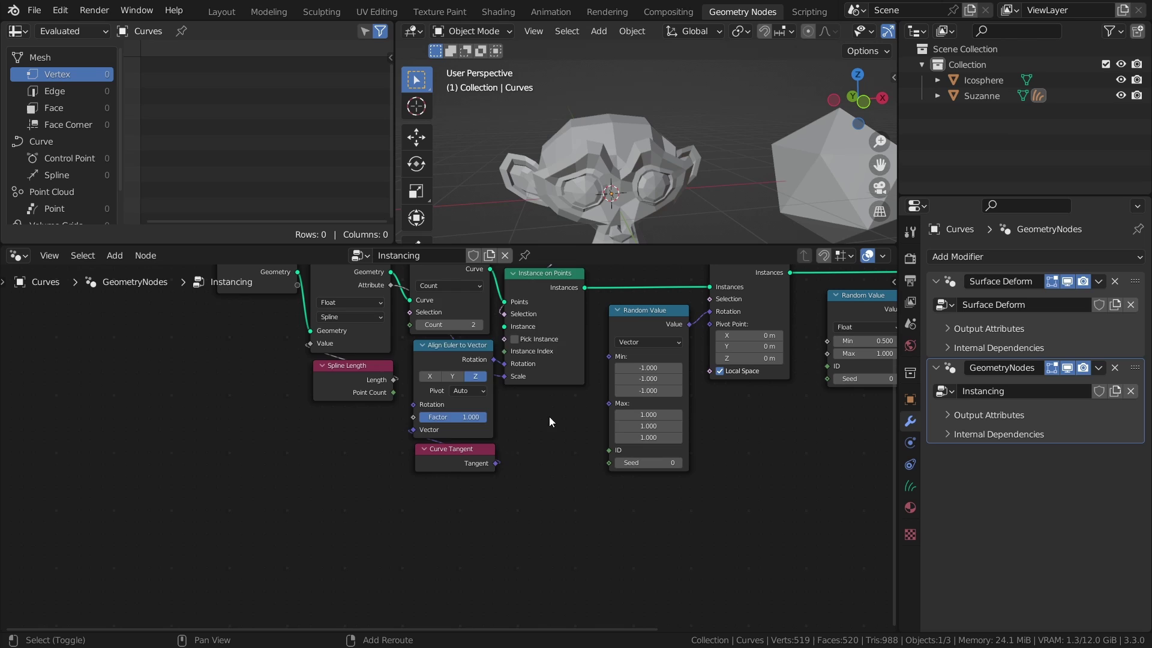
Add an Object Info node beneath Instance on Points
key("shift+a")
left_click(508, 252)
type("iob")
key("BackSpace")
key("BackSpace")
key("BackSpace")
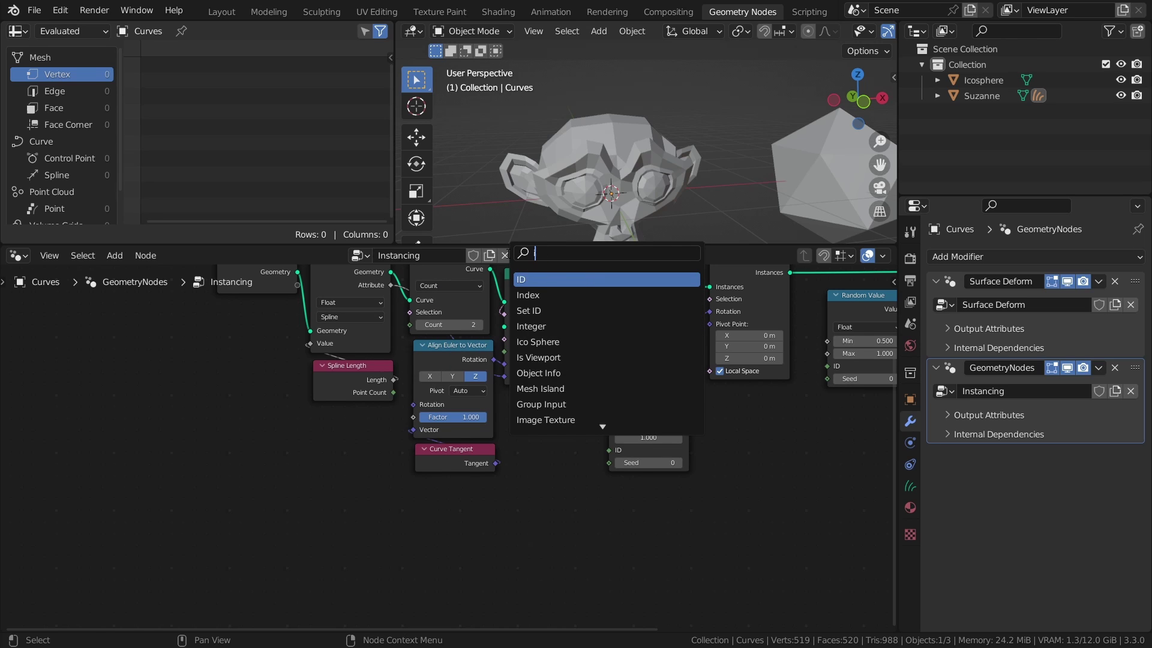
type("opb")
key("BackSpace")
key("BackSpace")
type("b")
key("Return")
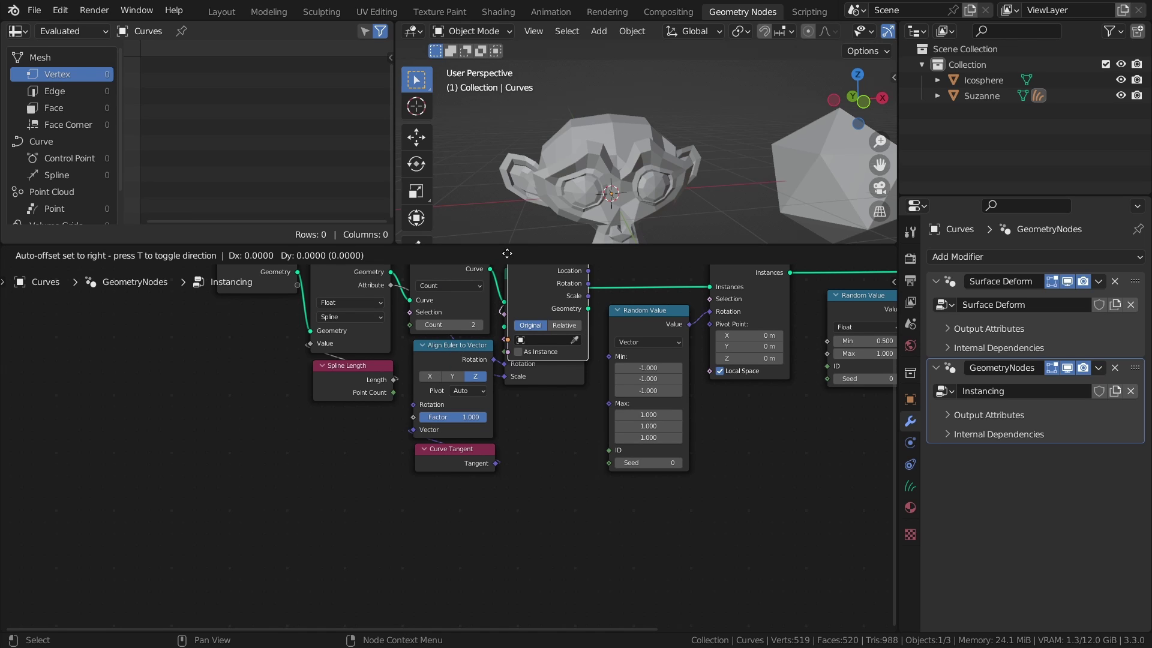
left_click(505, 400)
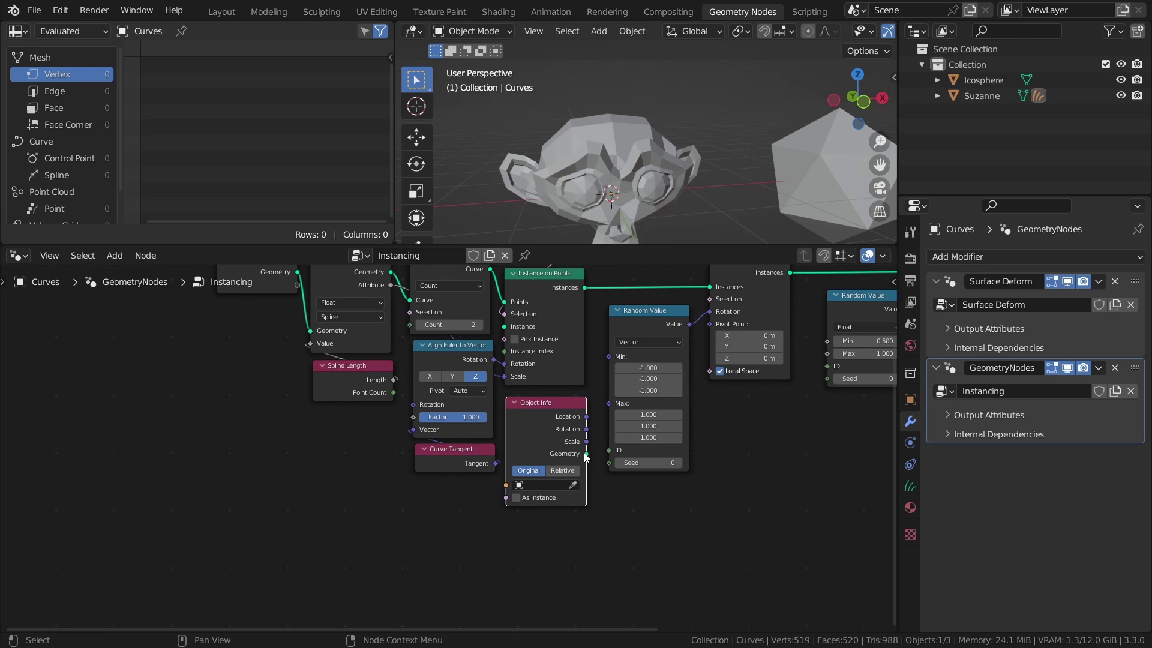
Connect Object Info's Geometry to the Instance input, move Group Input down, and expose the Object field as a group input
left_click_drag(513, 332, 511, 330)
left_click_drag(257, 277, 257, 491)
left_click(257, 492)
left_click_drag(506, 485, 297, 502)
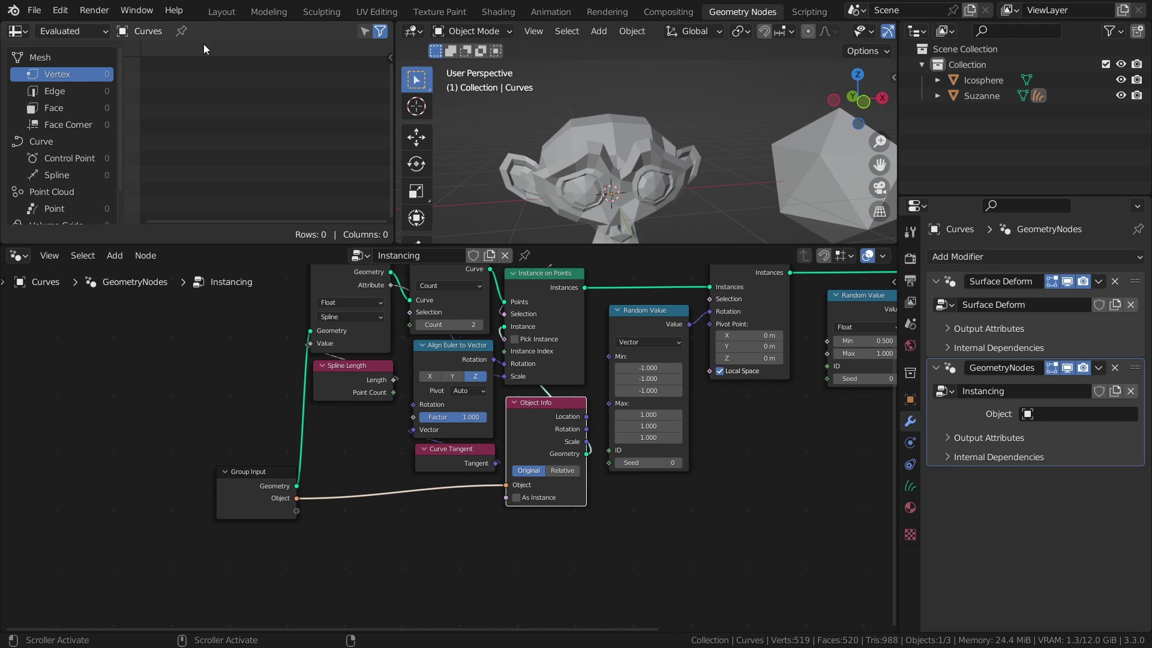
Go back to the Layout workspace and assign the Icosphere as the Instancing modifier's Object
left_click(221, 12)
left_click_drag(978, 80, 1052, 434)
left_click(793, 346)
Duplicate the curves object on Suzanne's head and place the copy above the head, toward the cube-free side opposite the Icosphere
middle_click_drag(636, 330, 645, 295)
scroll(498, 279, "up", 3)
scroll(630, 295, "down", 2)
left_click(534, 291)
key("shift+d")
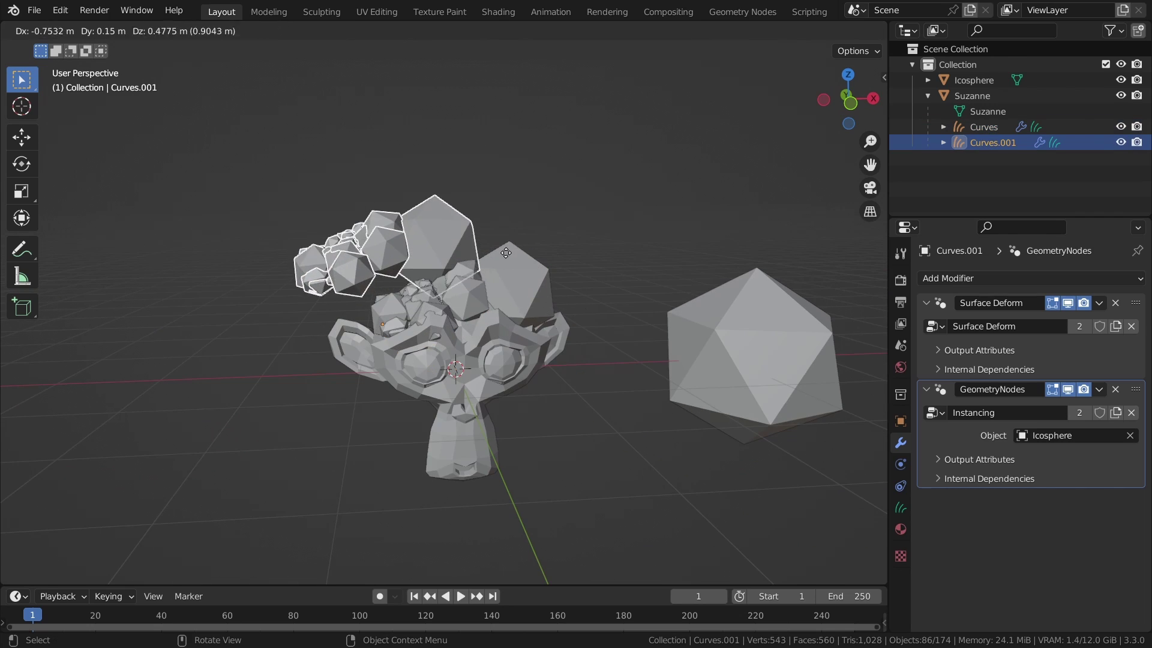
left_click(532, 208)
Add a cylinder mesh and move it along the negative X axis to clear Suzanne
key("shift+a")
mouse_move(744, 271)
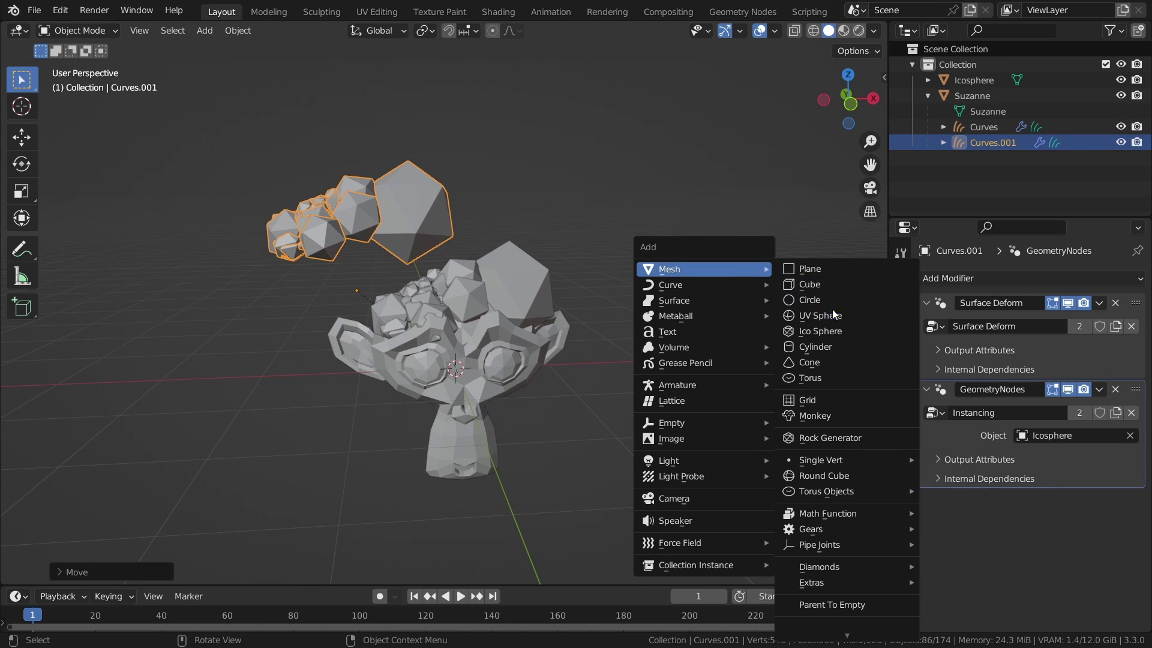
left_click(827, 348)
key("g")
key("x")
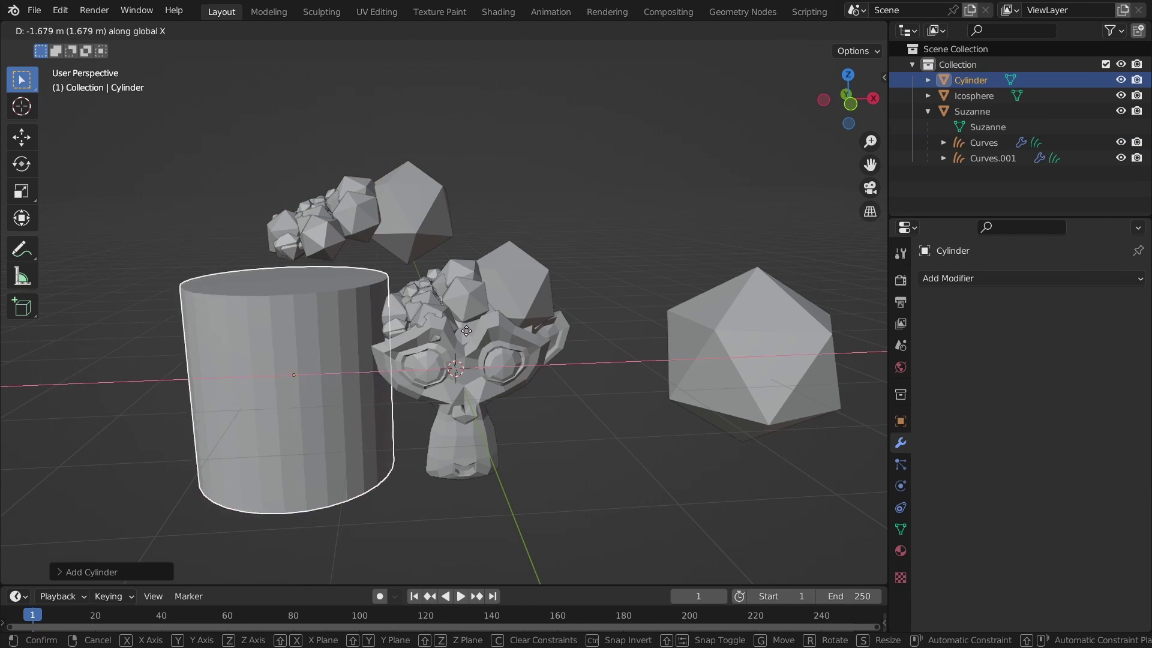
left_click(201, 339)
Replace the Icosphere with the Cylinder as the Instancing Object on the duplicated curves
left_click(339, 220)
middle_click_drag(343, 220, 495, 222, "shift")
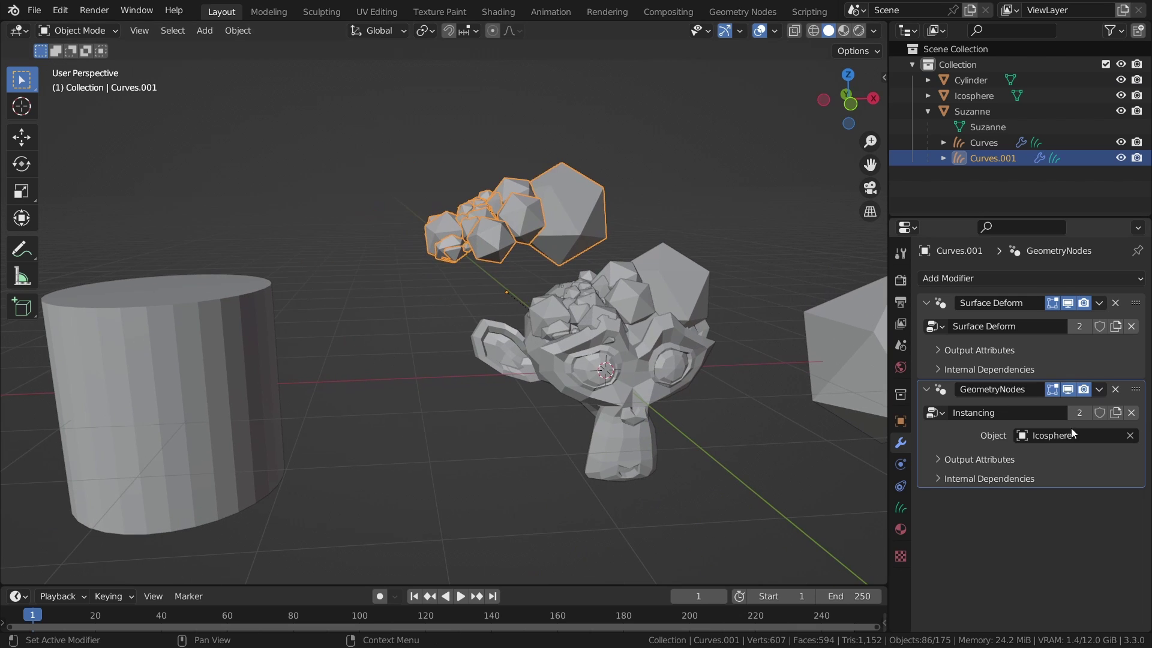
left_click(1129, 441)
left_click_drag(971, 80, 1054, 434)
Duplicate the cylinder-instancing curves and move the copy about 2.7 m up and toward the Icosphere side
middle_click_drag(642, 297, 567, 247)
key("shift+d")
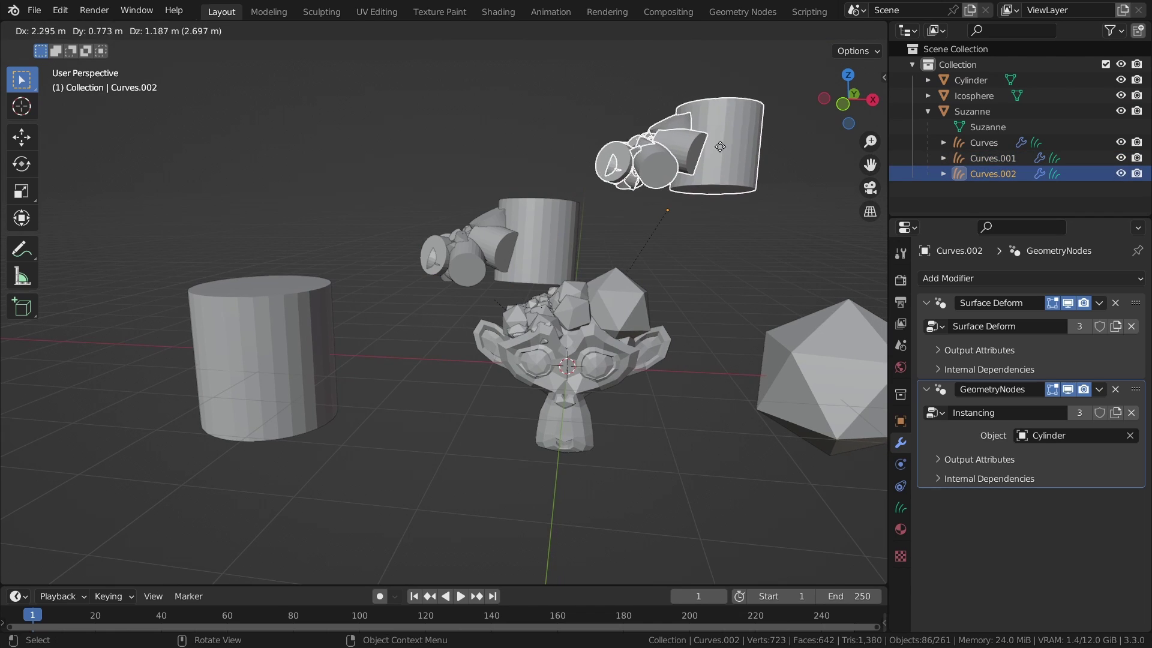
left_click(719, 147)
Add a torus mesh and move it above the cylinder
key("shift+a")
mouse_move(403, 312)
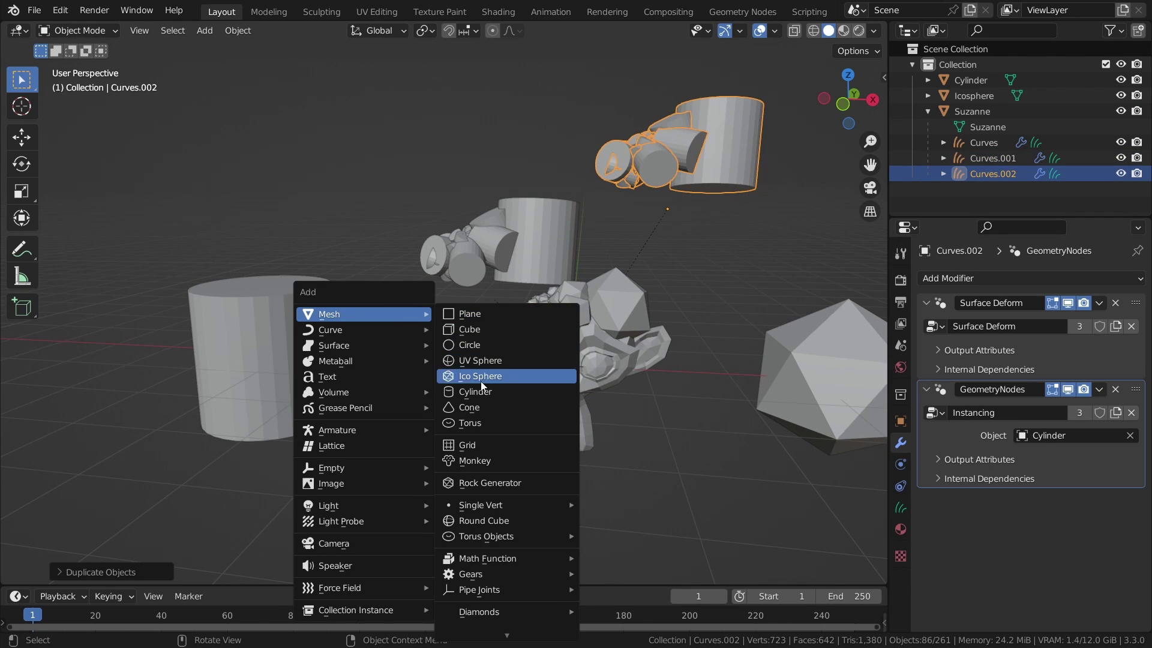
left_click(471, 422)
key("g")
left_click(380, 72)
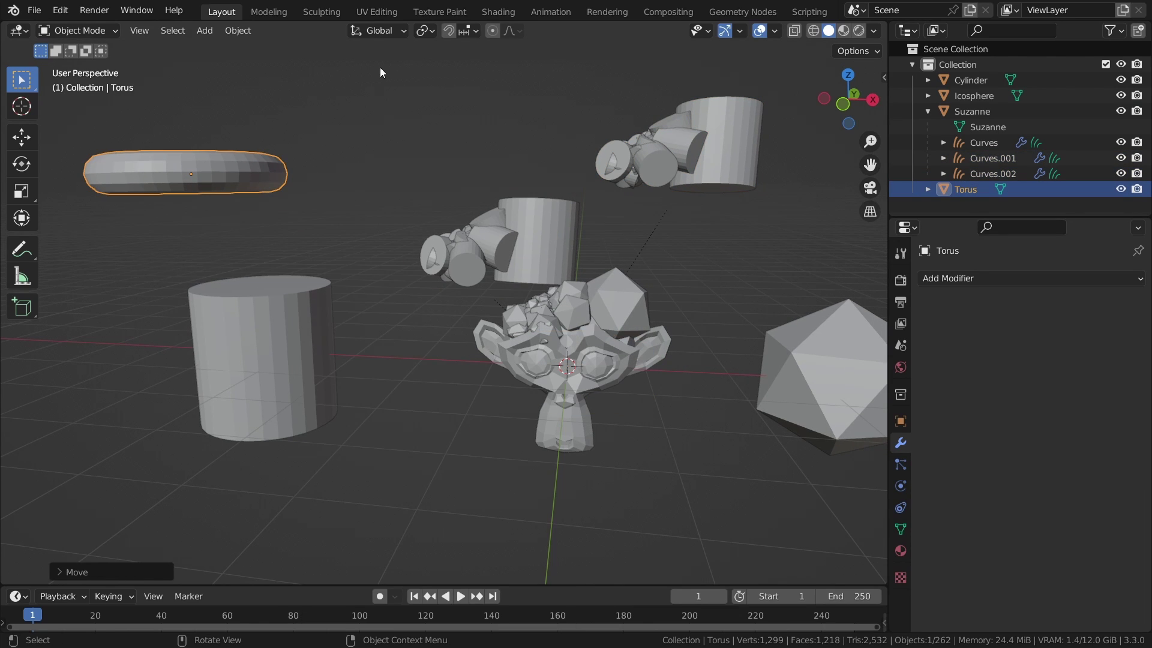
Replace the Cylinder with the Torus as the Instancing Object on the topmost duplicated curves
left_click(709, 157)
left_click(1128, 436)
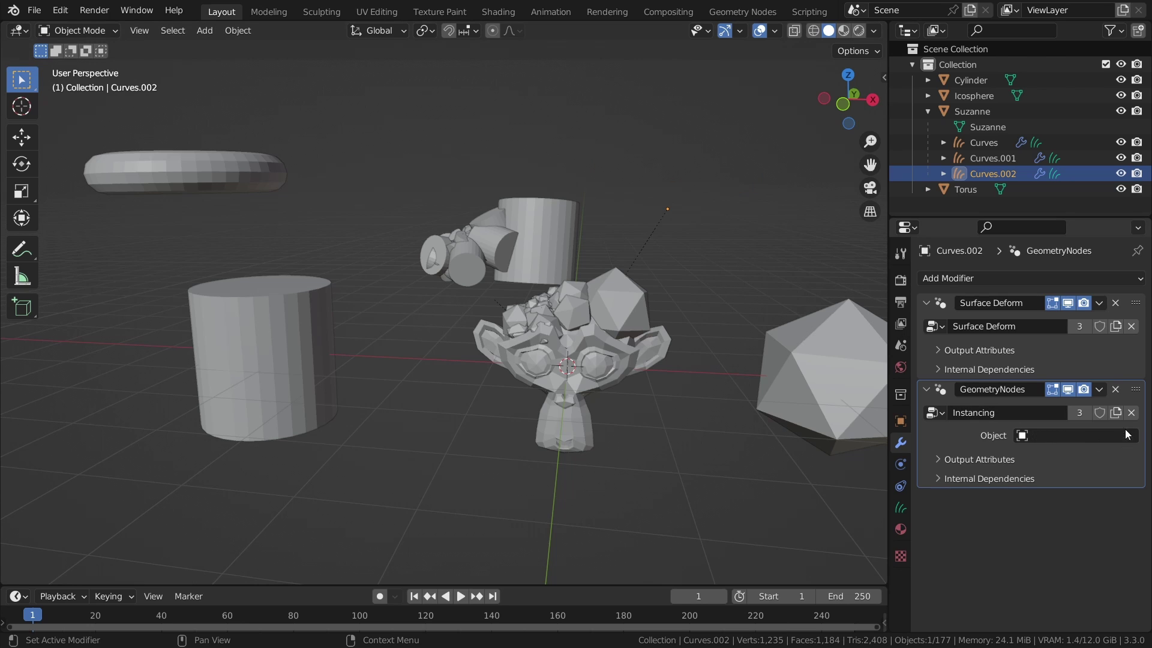
left_click_drag(967, 189, 1047, 313)
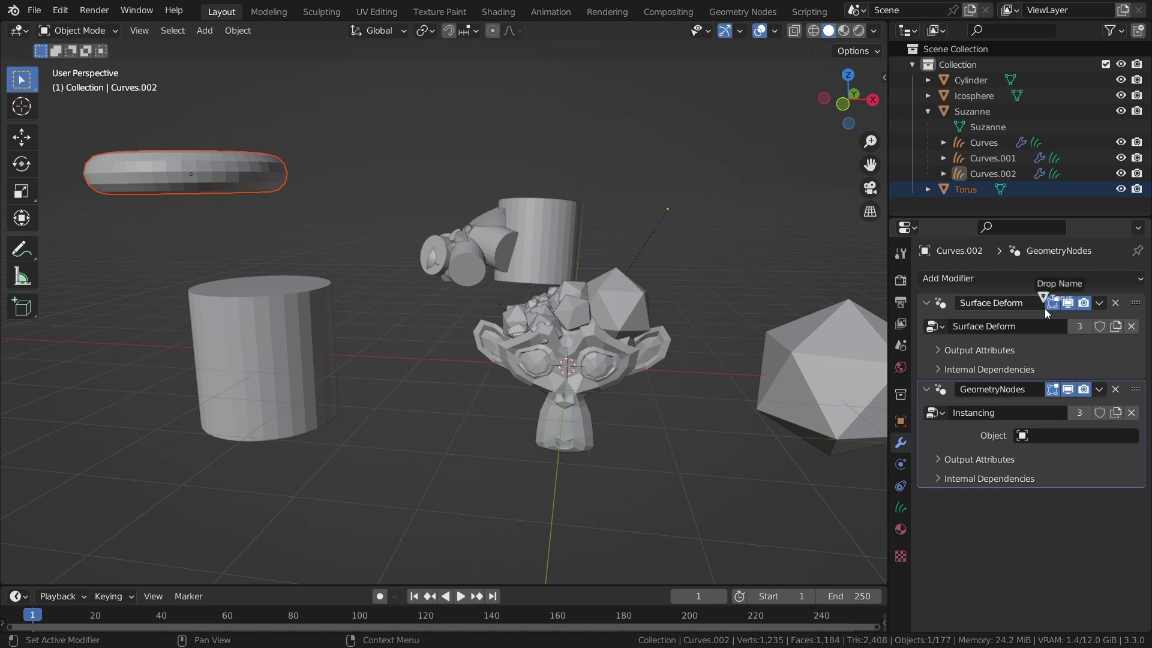
left_click_drag(1056, 440, 1055, 441)
left_click(730, 351)
middle_click_drag(687, 247, 741, 266)
Clear the location of the cylinder and torus curve copies to return them to Suzanne's head, and save the file
left_click(514, 237)
key("alt+g")
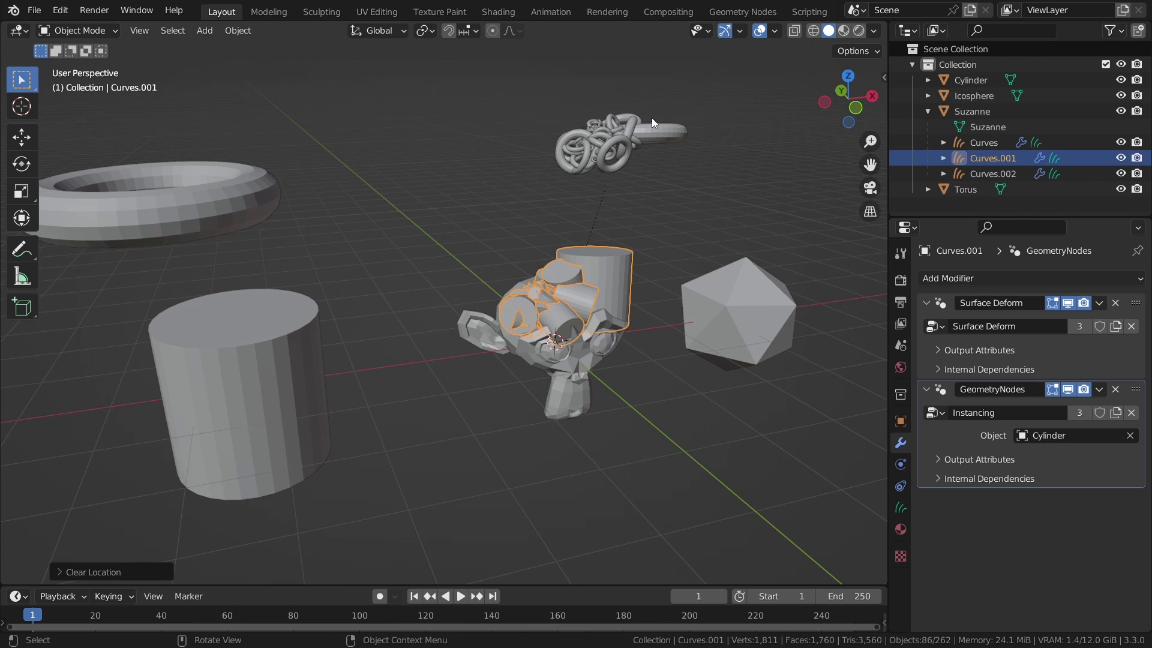
left_click(648, 129)
key("alt+g")
key("ctrl+s")
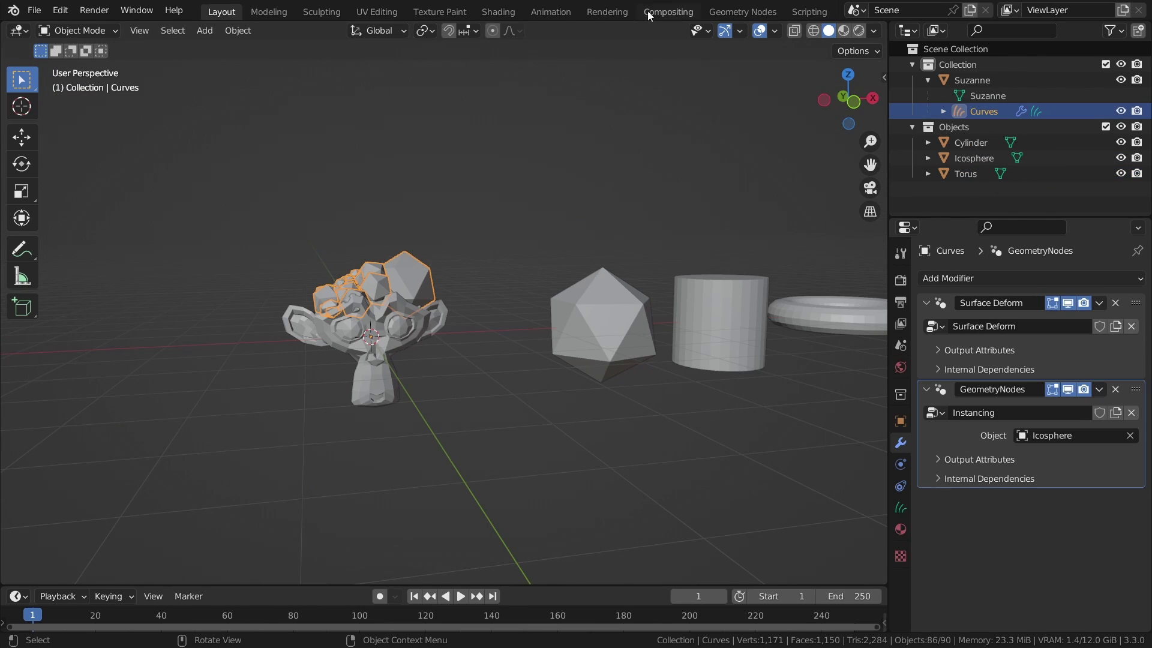
Save the file and, in the Instancing node group, replace Object Info with a Collection Info node feeding Instance on Points' Instance input
left_click(742, 11)
middle_click_drag(714, 154, 679, 164)
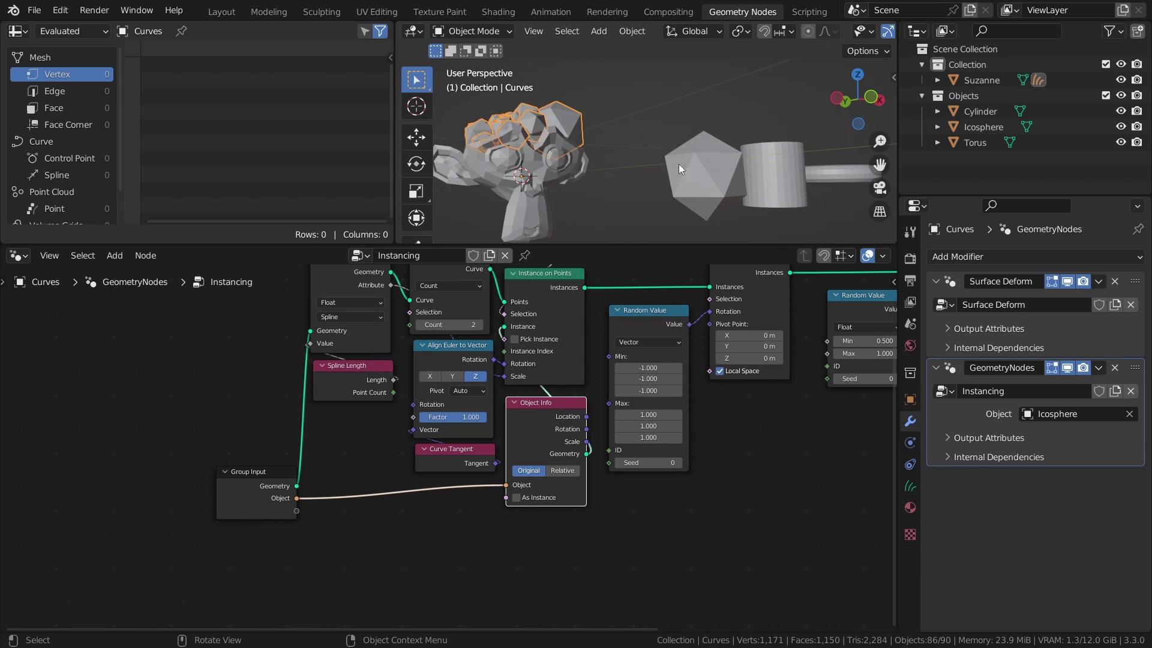
key("ctrl+s")
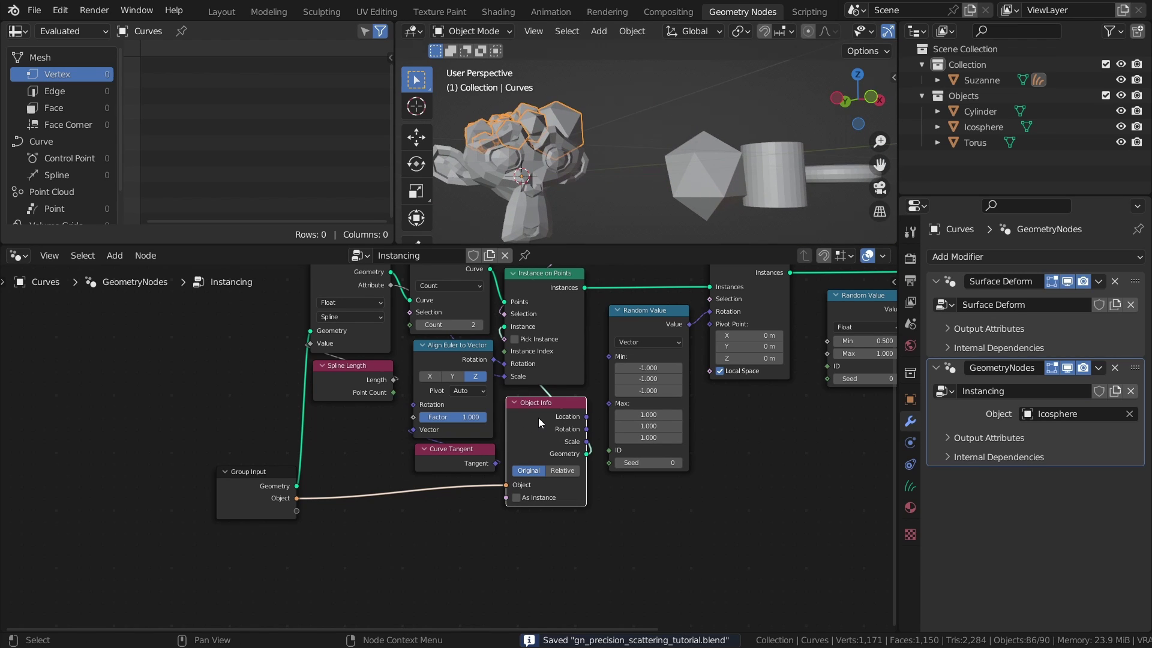
key("x")
key("shift+a")
left_click(498, 267)
type("collection")
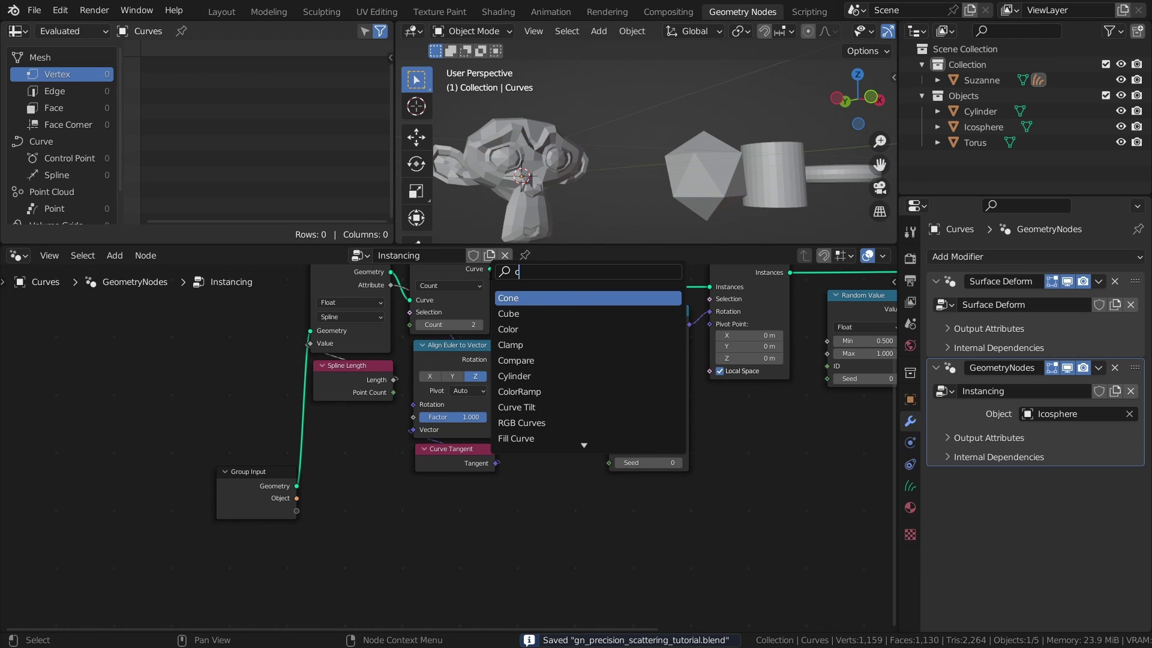
key("Return")
left_click(503, 403)
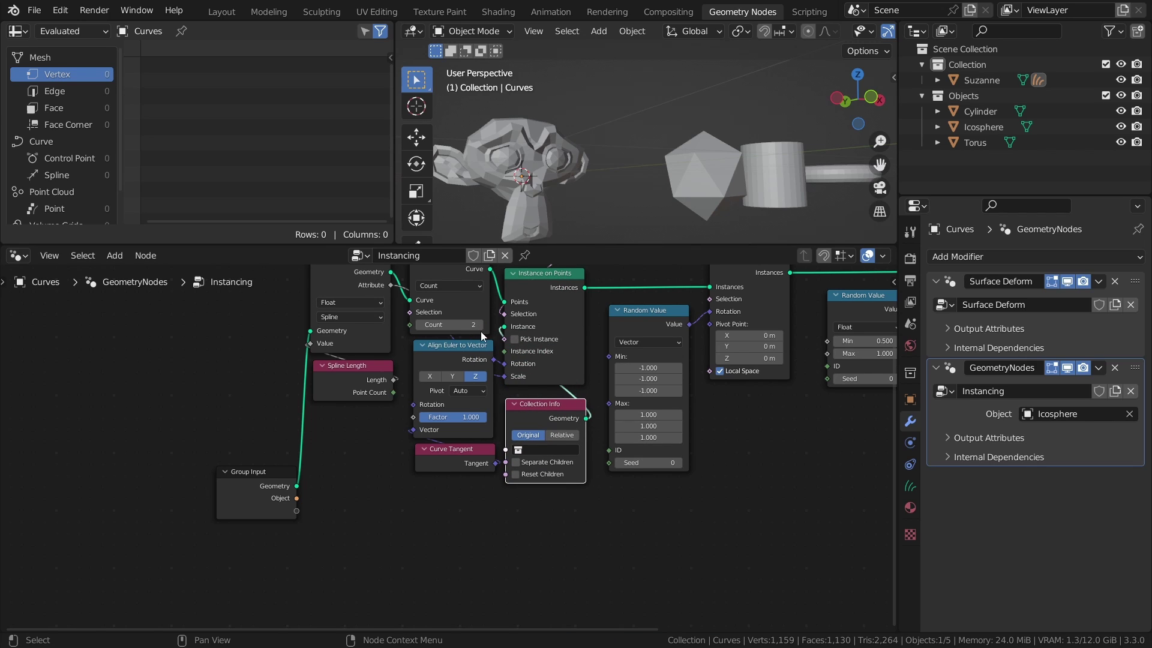
Assign the Objects collection to Collection Info and enable Separate Children and Reset Children
left_click(571, 450)
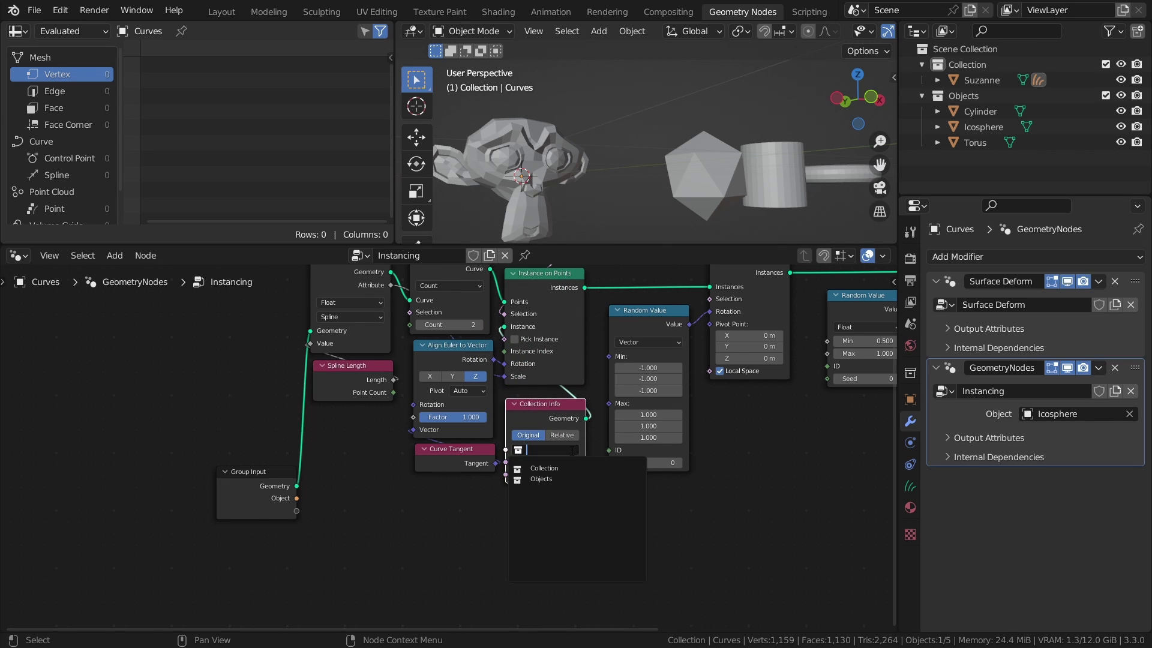
left_click(537, 478)
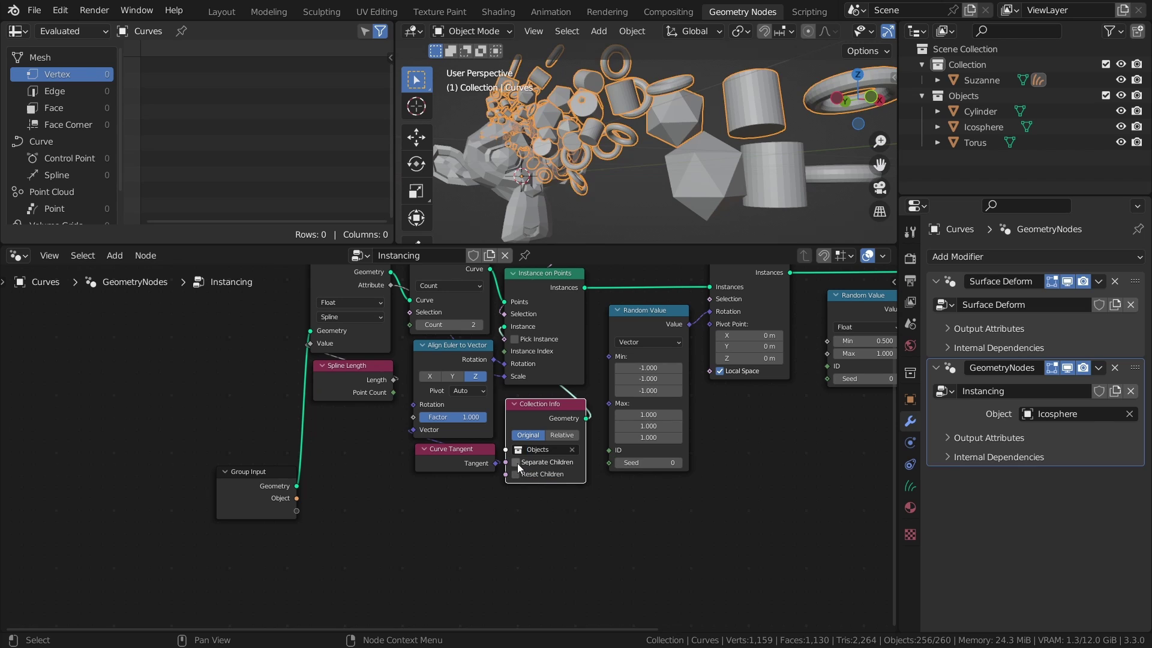
left_click(516, 476)
middle_click_drag(558, 434, 558, 464)
middle_click_drag(580, 132, 543, 161)
scroll(603, 165, "up", 2)
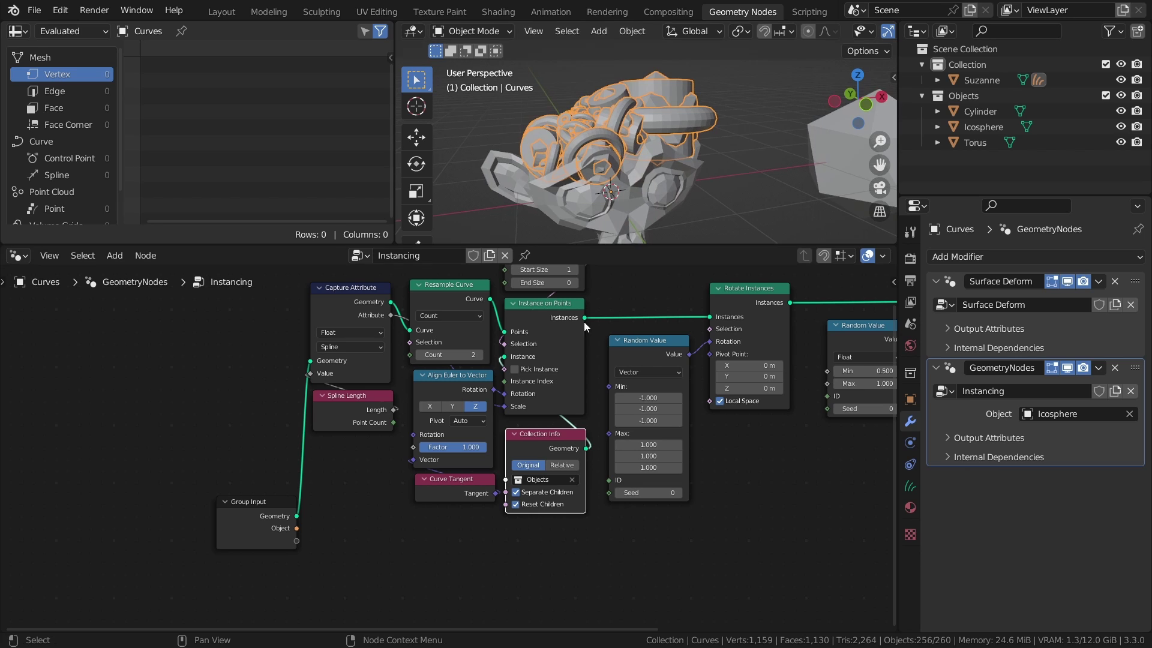
Enable Pick Instance on the Instance on Points node and inspect the mixed scatter on Suzanne's head
left_click(515, 370)
middle_click_drag(602, 200, 672, 171)
left_click(748, 164)
middle_click_drag(671, 171, 589, 131, "ctrl")
left_click(627, 113)
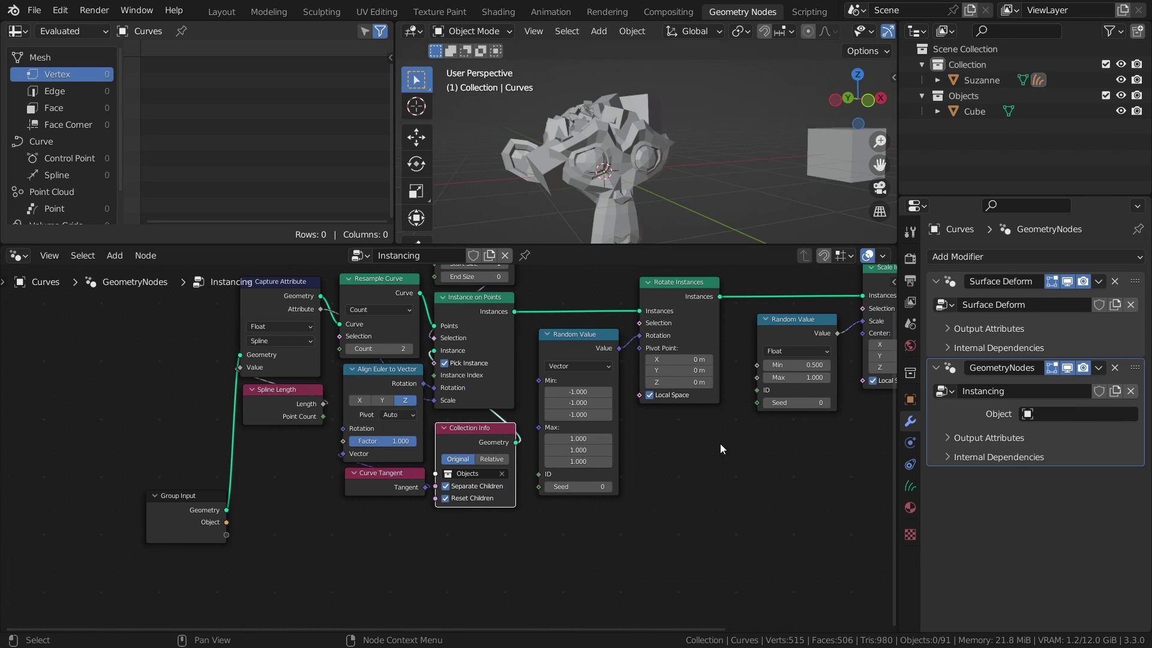
Select the scattered curves and place each Random Value node beneath its Rotate Instances or Scale Instances node, spreading the two groups apart
middle_click_drag(718, 421, 617, 453)
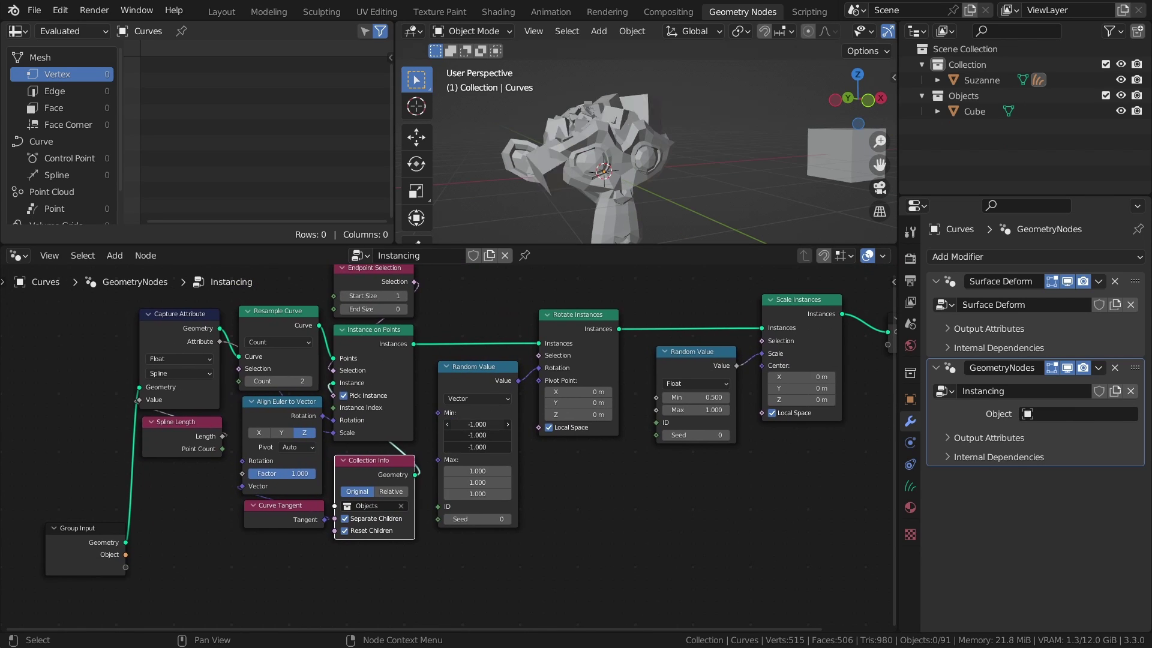
left_click(605, 153)
left_click(581, 164)
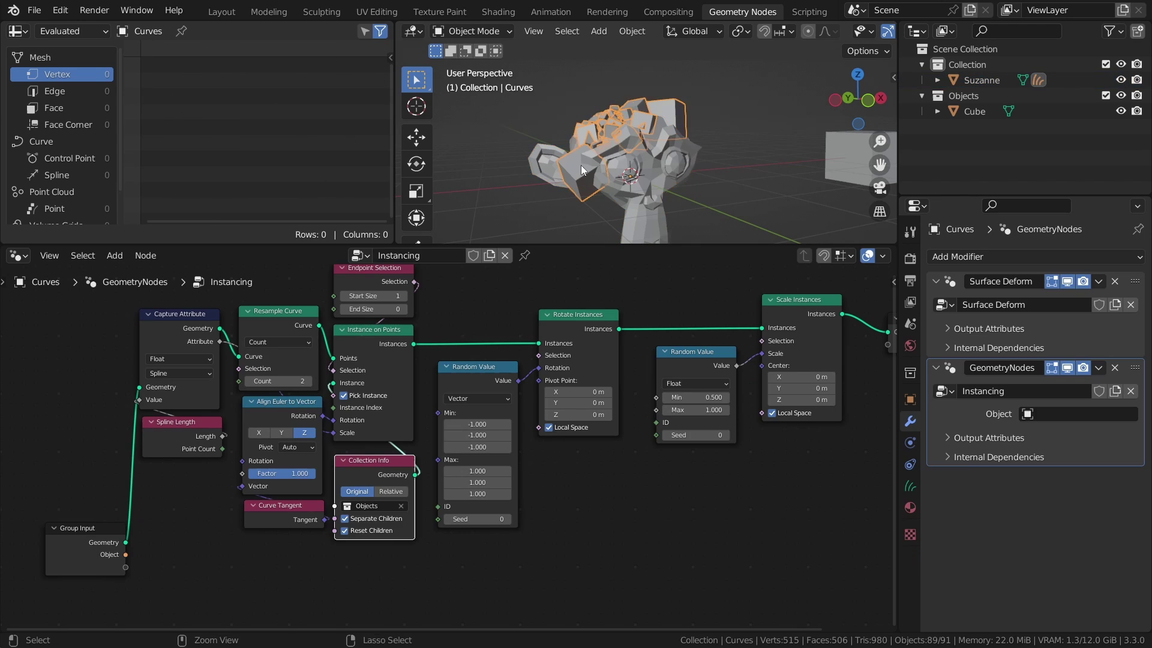
middle_click_drag(580, 164, 648, 168)
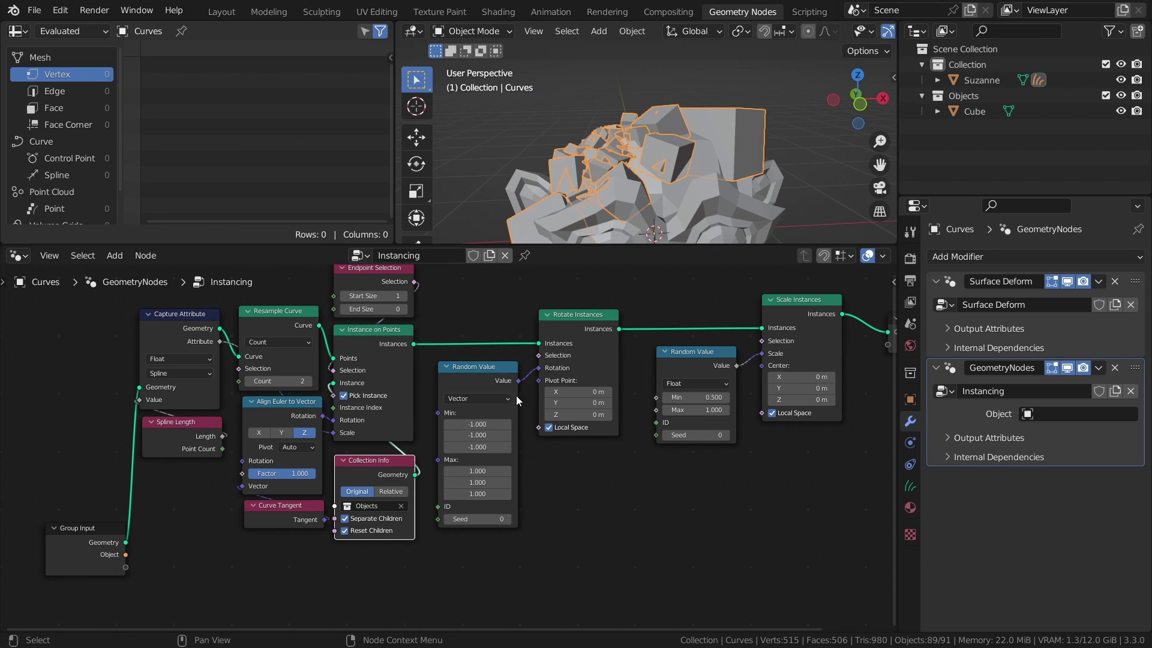
middle_click_drag(583, 477, 484, 457)
left_click_drag(378, 368, 474, 454)
left_click_drag(522, 323, 385, 482)
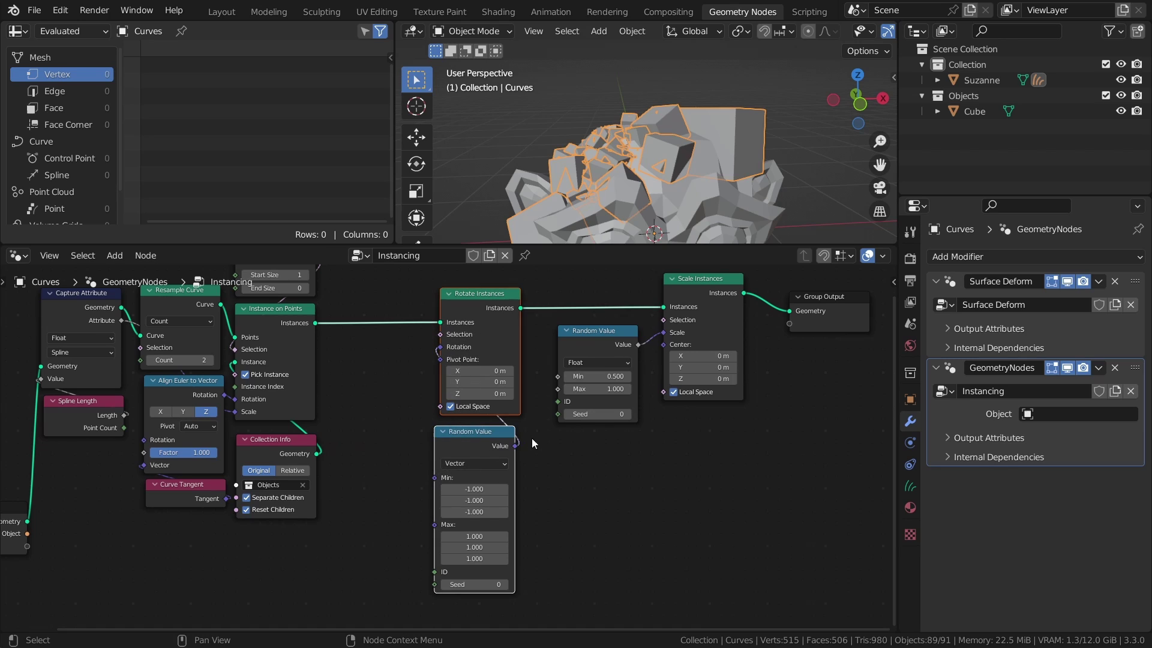
key("g")
left_click(444, 438)
left_click(528, 415)
left_click_drag(590, 341, 624, 417)
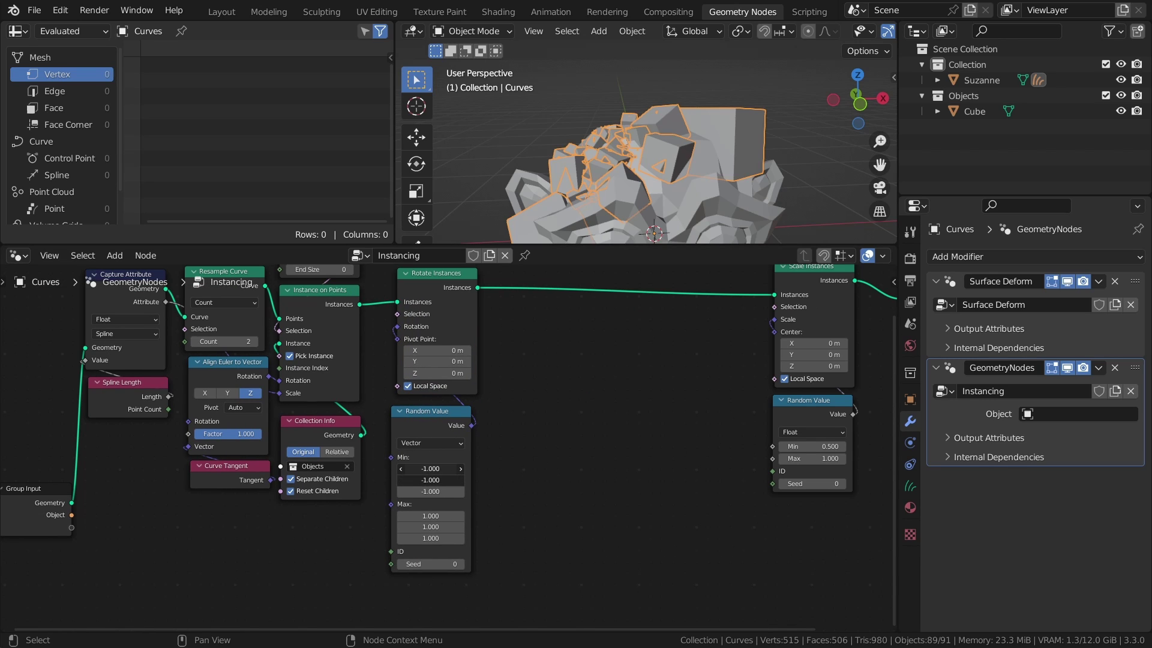
Set the X and Y of both Min and Max to 0 on the rotation's Random Value node
key("Return")
left_click_drag(433, 515, 408, 515)
key("Return")
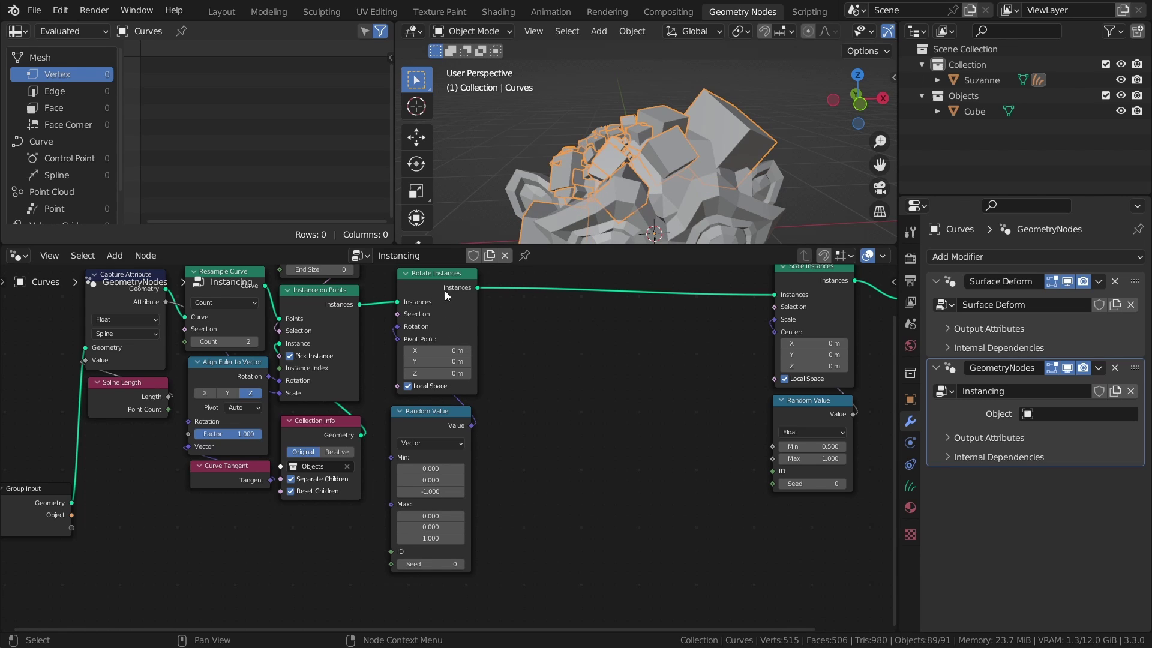
Insert a Vector Math node set to Scale between the vector Random Value and the Rotate Instances rotation
left_click_drag(444, 290, 638, 287)
key("shift+a")
mouse_move(537, 569)
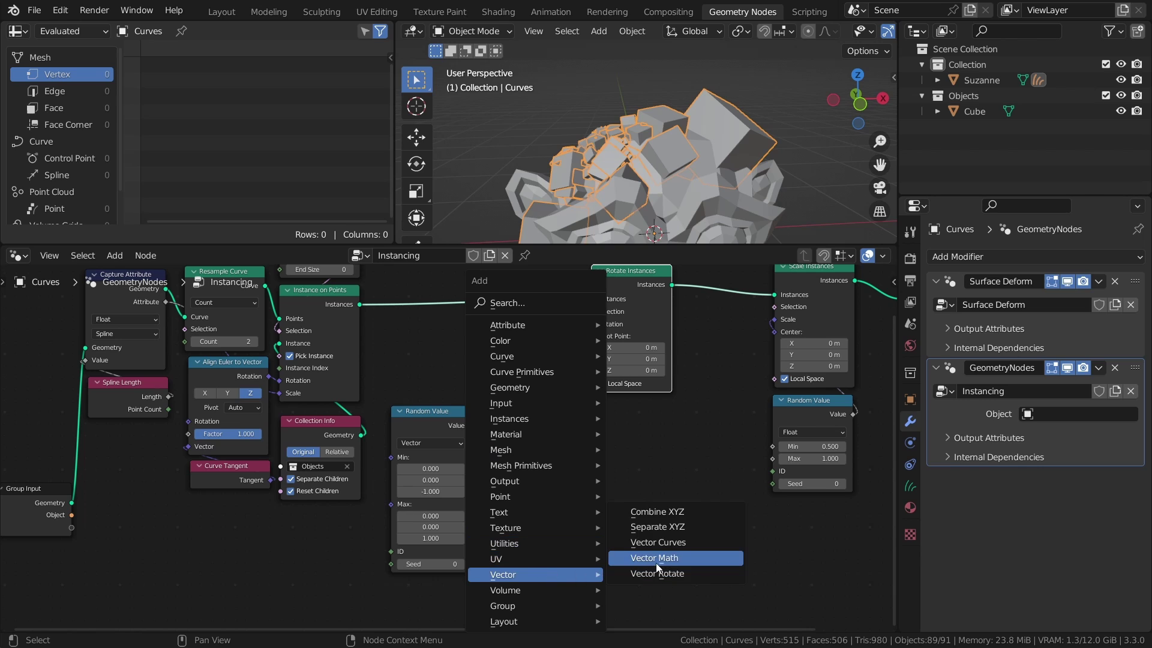
left_click(657, 567)
left_click(569, 476)
left_click(568, 476)
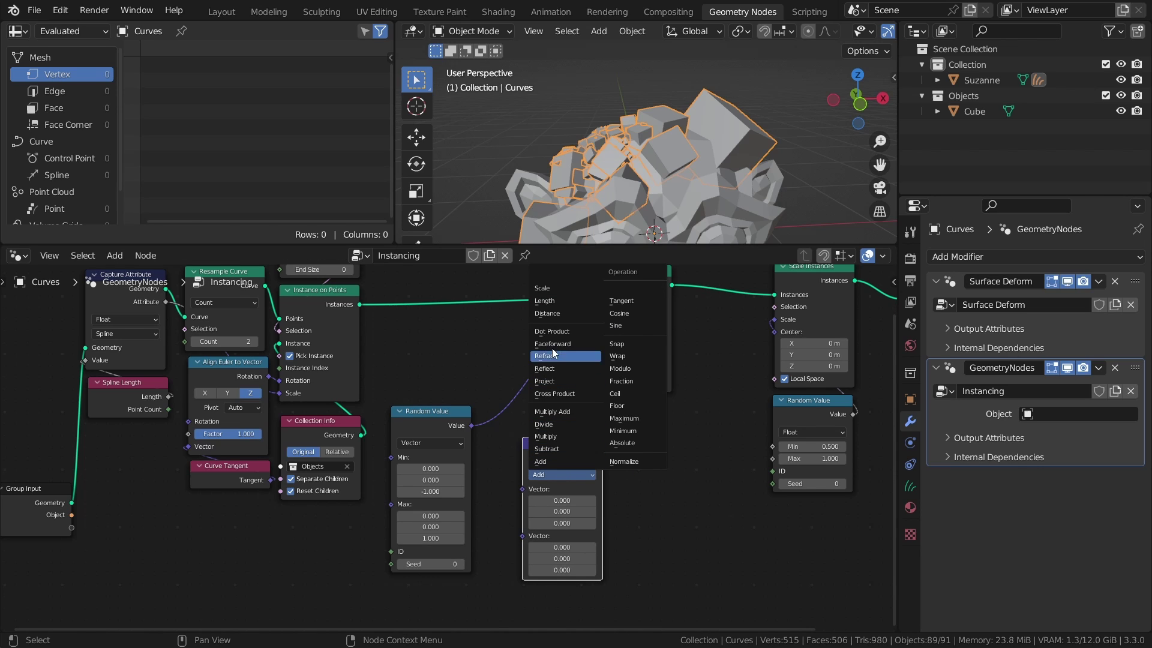
left_click(554, 287)
Stack the Scale and vector Random Value nodes beneath Rotate Instances and save the file
left_click_drag(545, 467, 540, 380)
left_click_drag(646, 284, 443, 256)
left_click_drag(427, 434, 493, 504)
left_click_drag(562, 383, 488, 398)
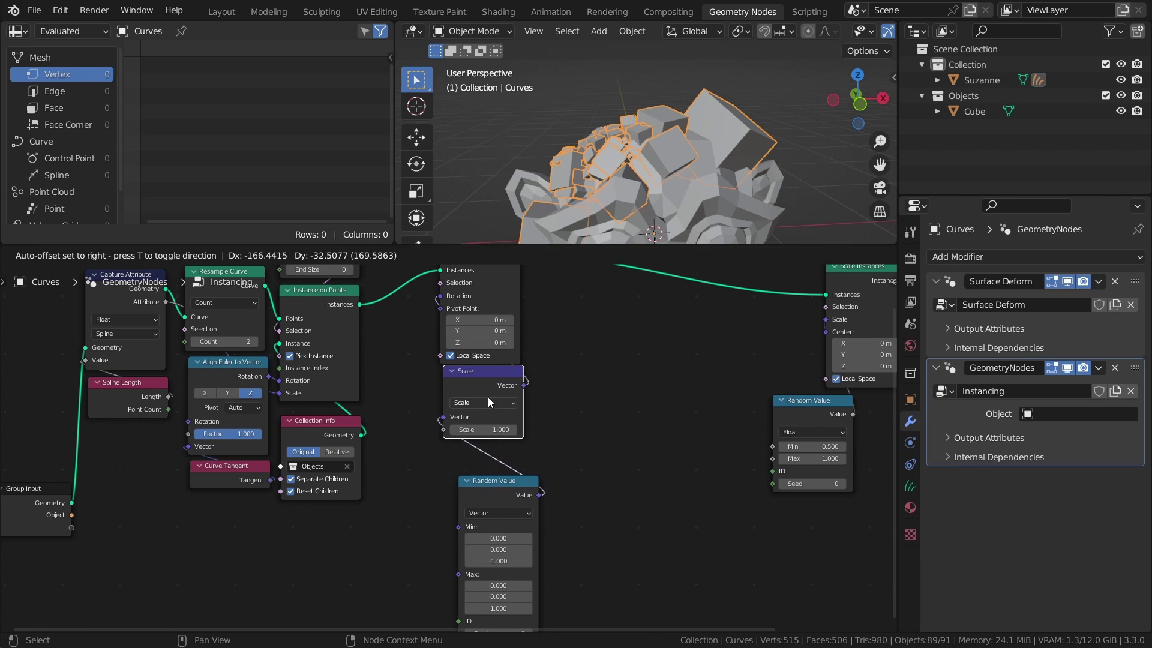
left_click_drag(499, 482, 483, 453)
middle_click_drag(538, 433, 536, 468)
left_click_drag(504, 420, 502, 423)
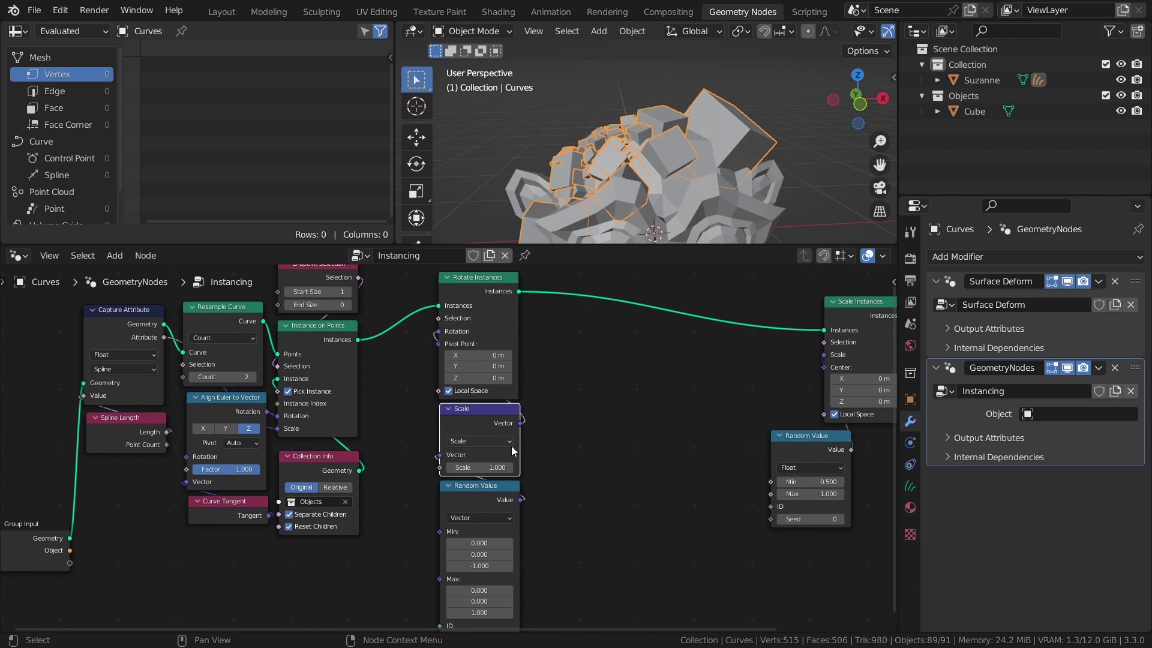
key("ctrl+s")
Set the Scale factor to 0, and duplicate the Rotate Instances, Scale and Random Value stack into the chain before Scale Instances
mouse_move(482, 471)
left_mouse_down()
mouse_move(503, 471)
mouse_move(467, 467)
left_mouse_up()
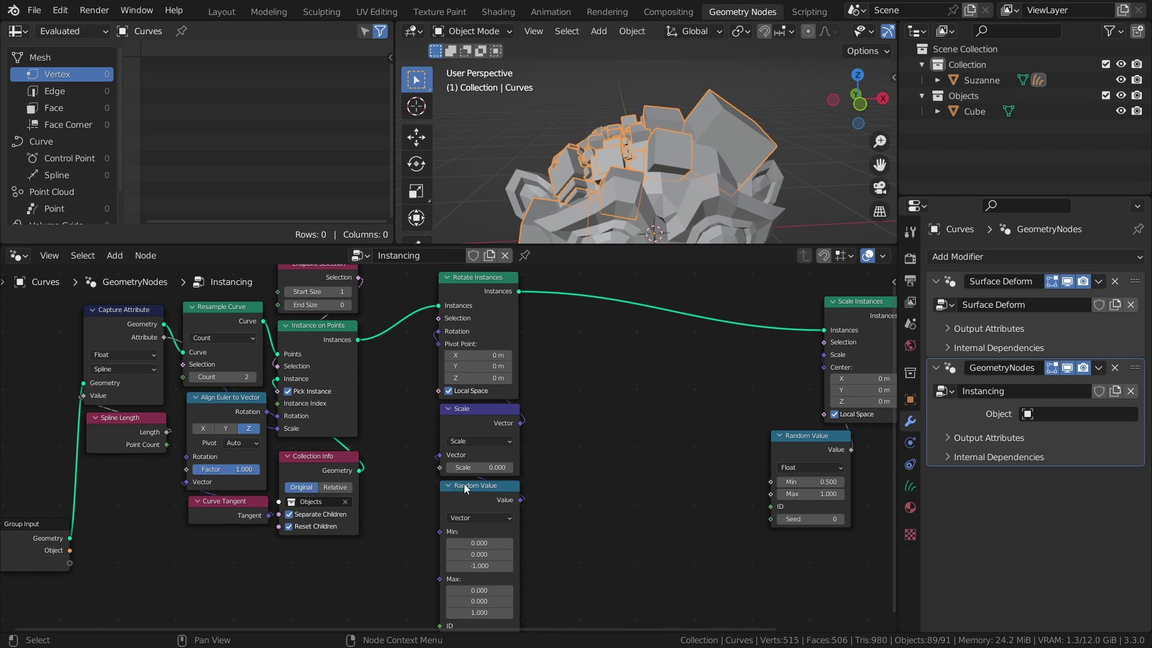
middle_click_drag(601, 401, 501, 408)
left_click_drag(475, 311, 379, 576)
key("shift+d")
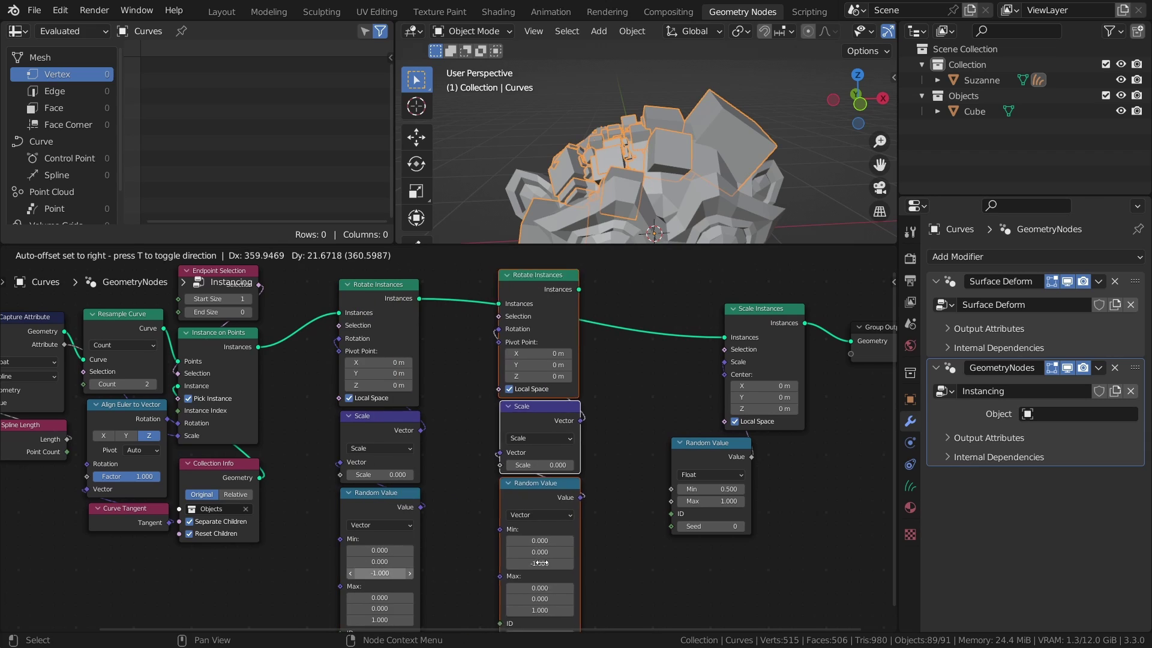
left_click(551, 567)
left_click_drag(420, 298, 493, 304)
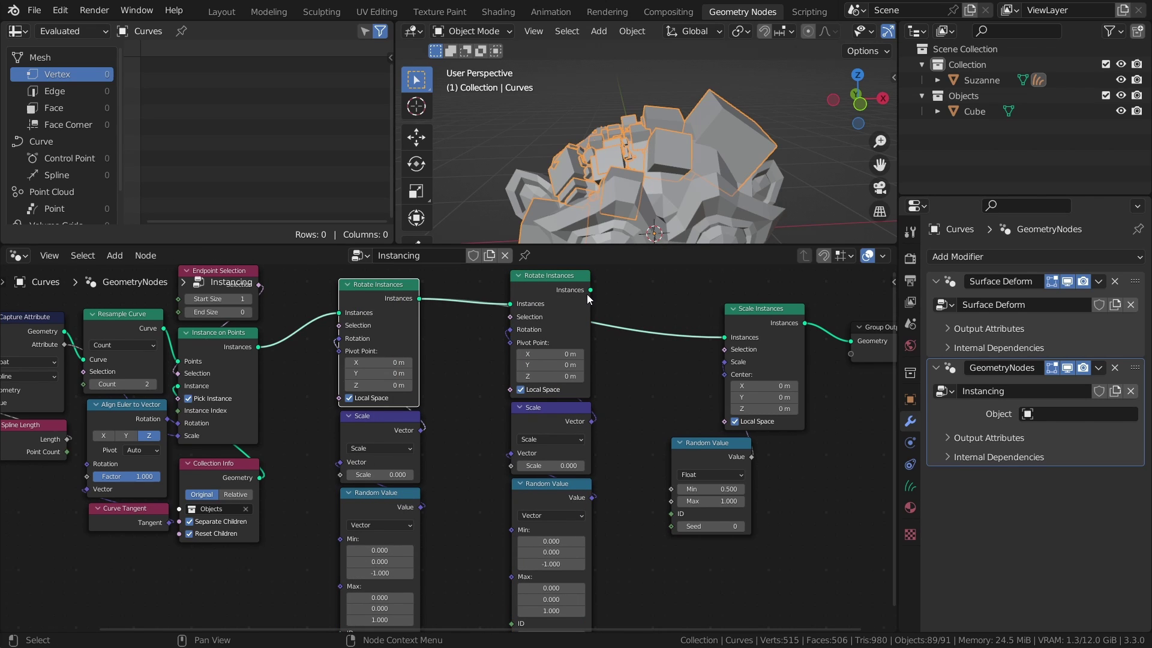
left_click_drag(590, 289, 725, 337)
Set the duplicated Random Value to Min -1, -1, 0 and Max 1, 1, 0, and save the file
middle_click_drag(638, 439, 634, 345)
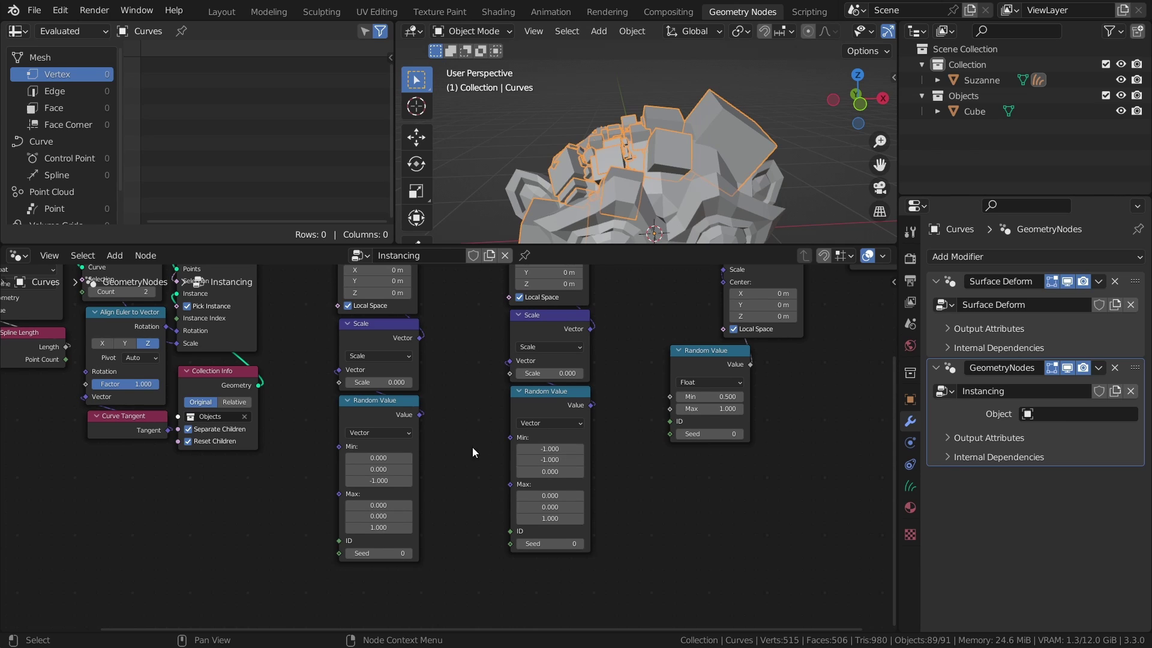
left_click_drag(548, 495, 550, 493)
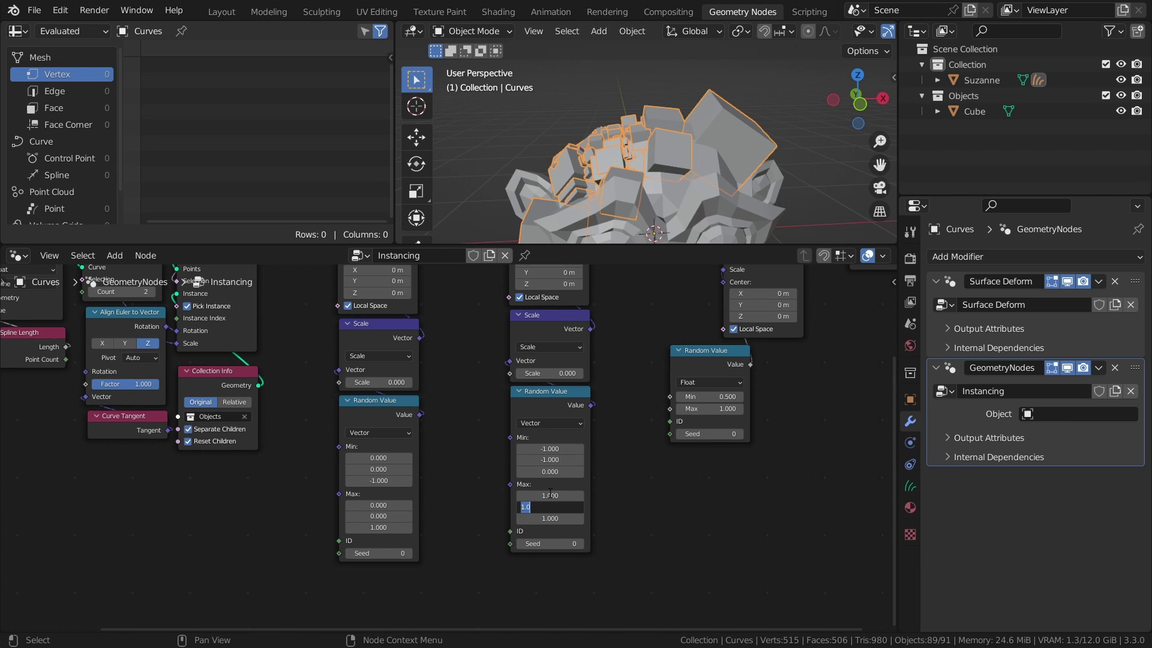
key("ctrl+s")
middle_click_drag(574, 371, 576, 414)
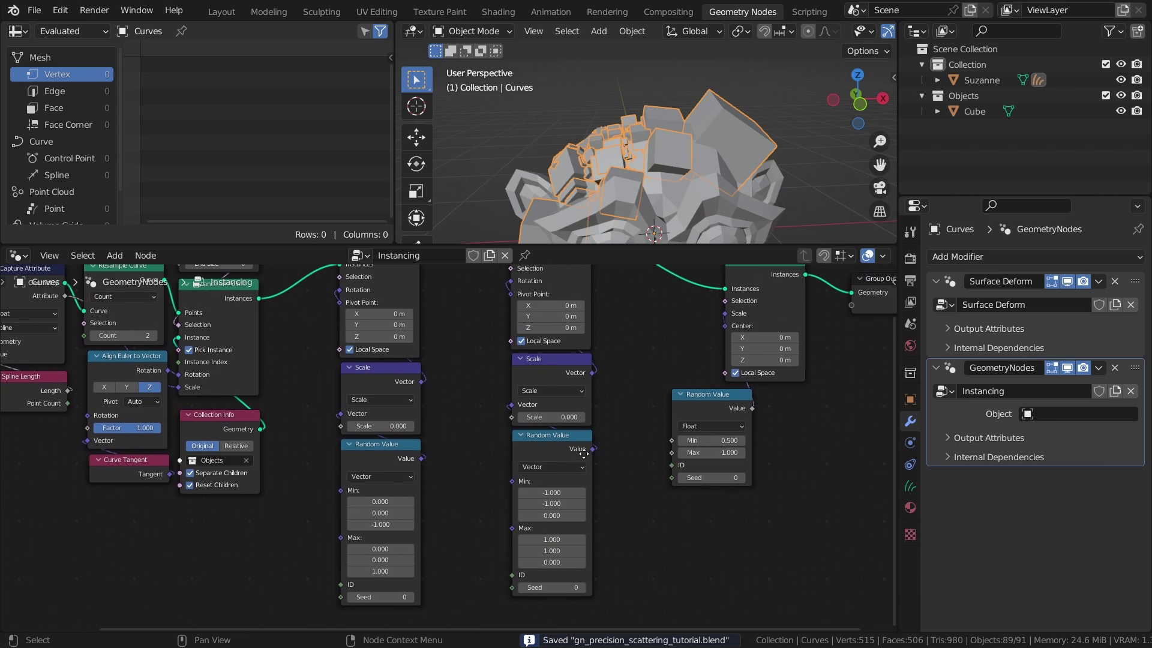
Test the rotation strengths, setting the first Scale node's factor to 1.000 and the duplicated one's to 0.510
left_click_drag(566, 418, 639, 418)
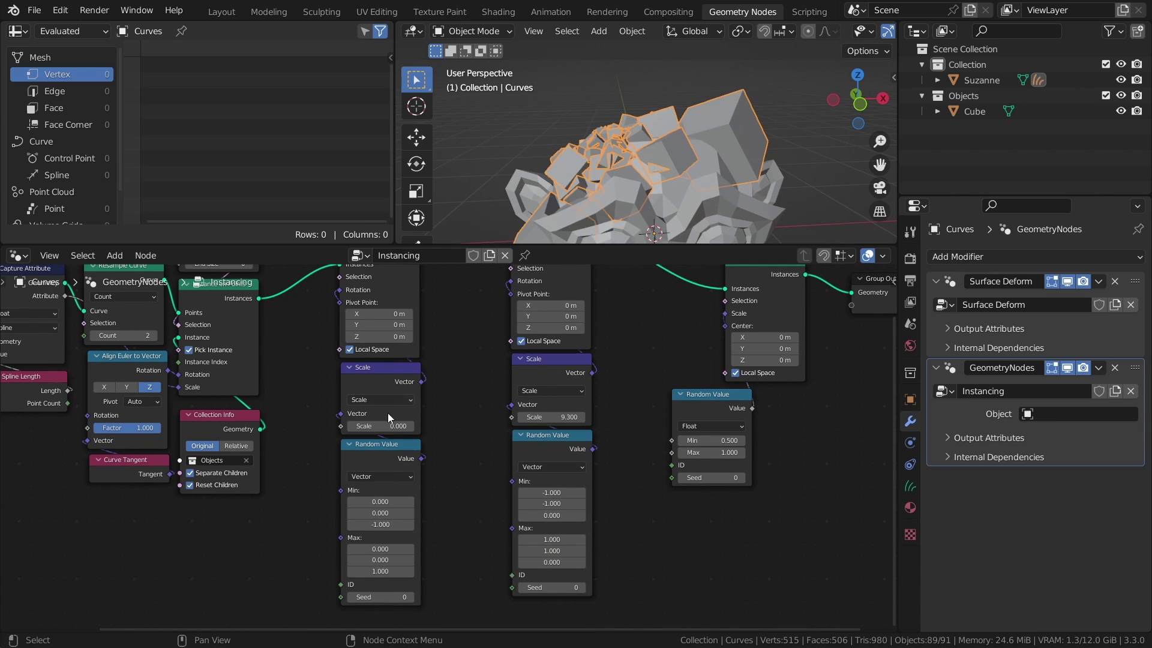
left_click_drag(388, 425, 428, 425)
key("ctrl+z")
key("ctrl+z")
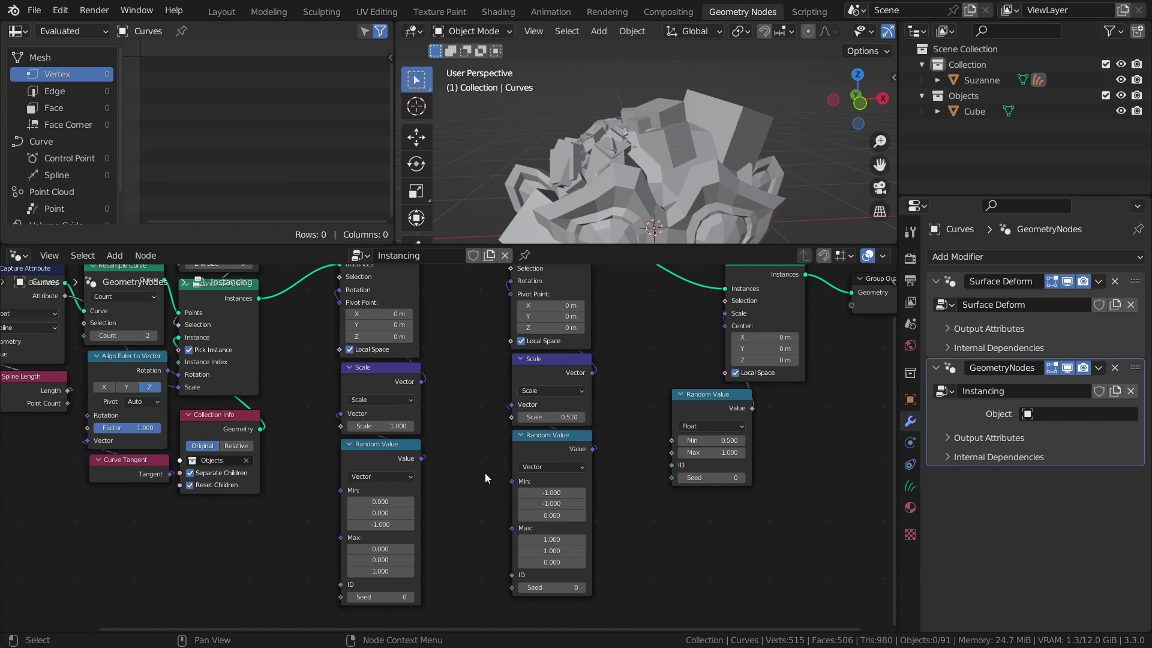
Duplicate the Group Input node below Collection Info and expose both Scale factors as new group inputs
scroll(485, 473, "down", 1)
middle_click_drag(474, 463, 578, 450)
scroll(423, 476, "down", 1)
middle_click_drag(424, 476, 403, 444)
left_click(106, 455)
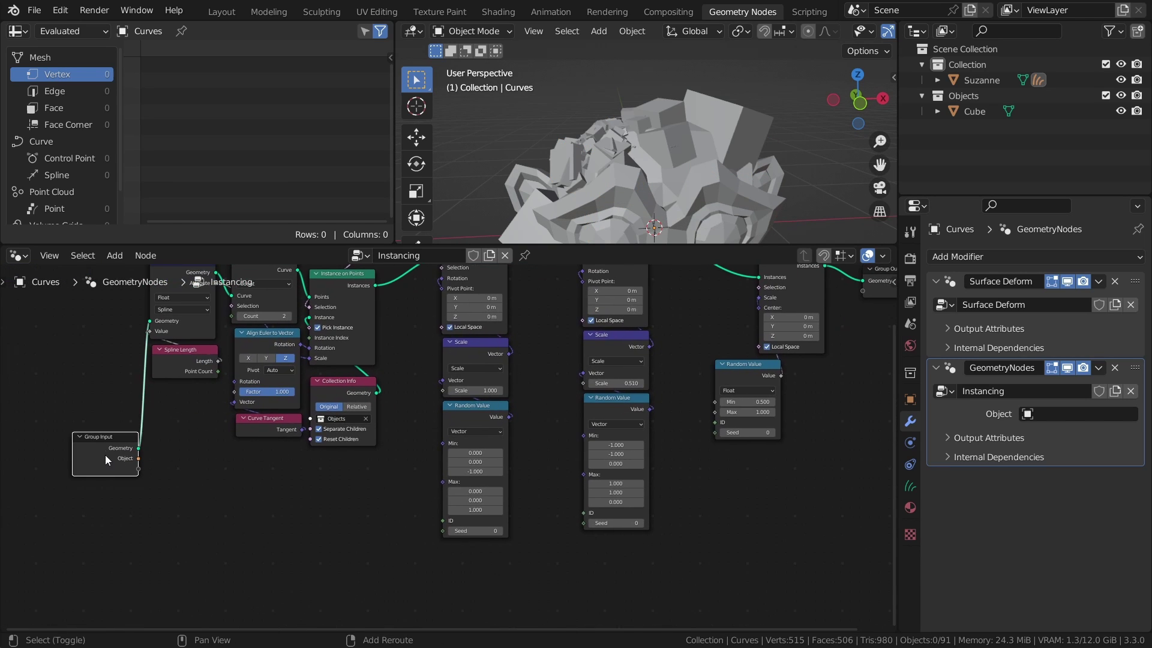
key("shift+d")
left_click(343, 484)
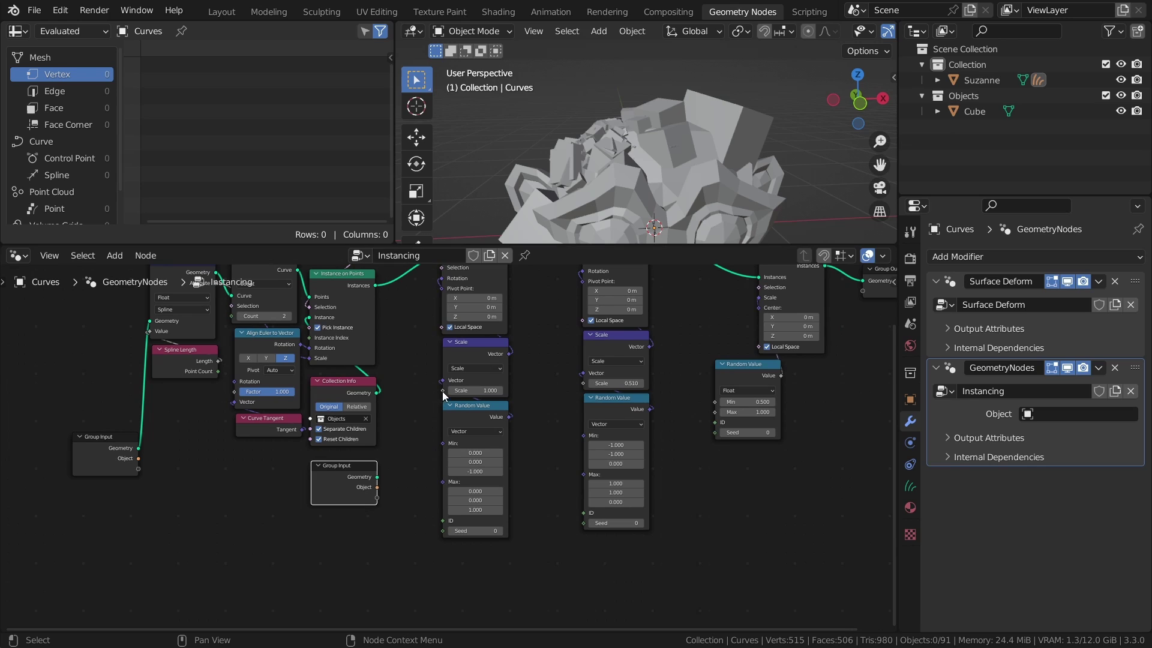
left_click_drag(441, 391, 376, 497)
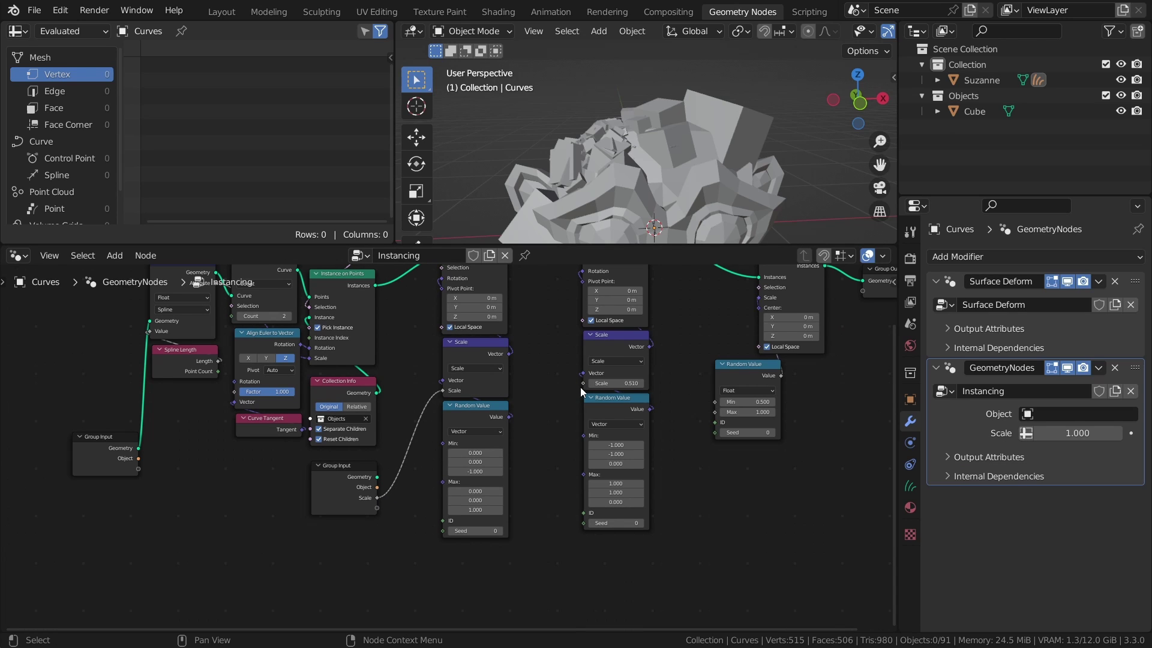
left_click_drag(581, 385, 338, 511)
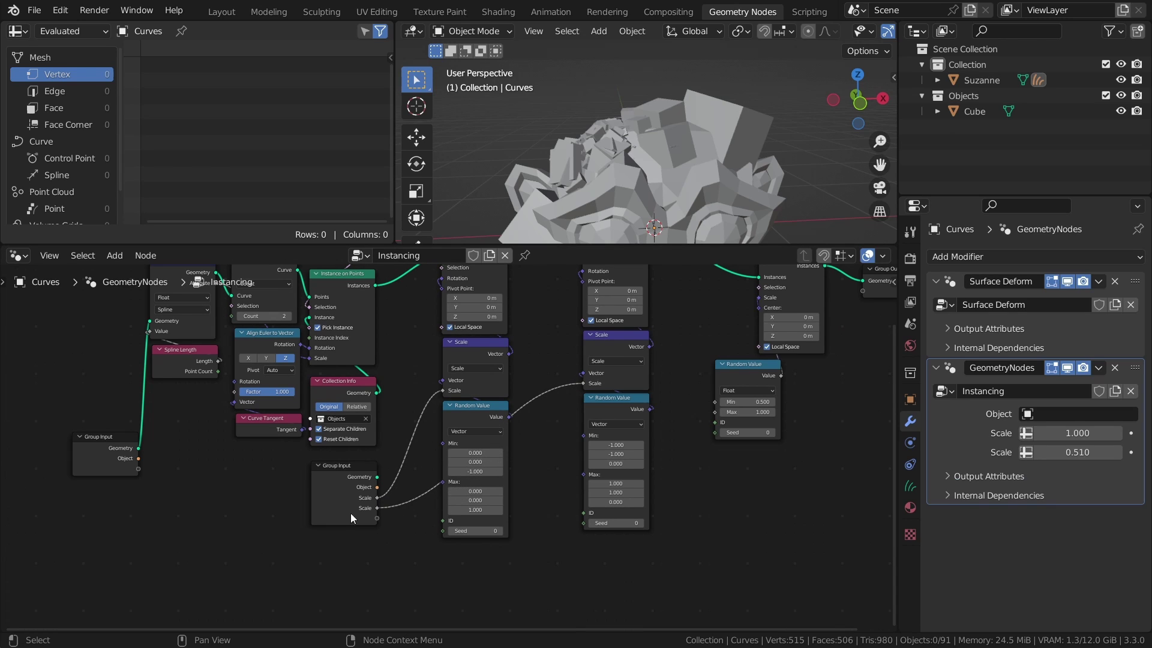
Rename the two exposed Scale group inputs to Z Rotation and XY Rotation, and save the file
key("n")
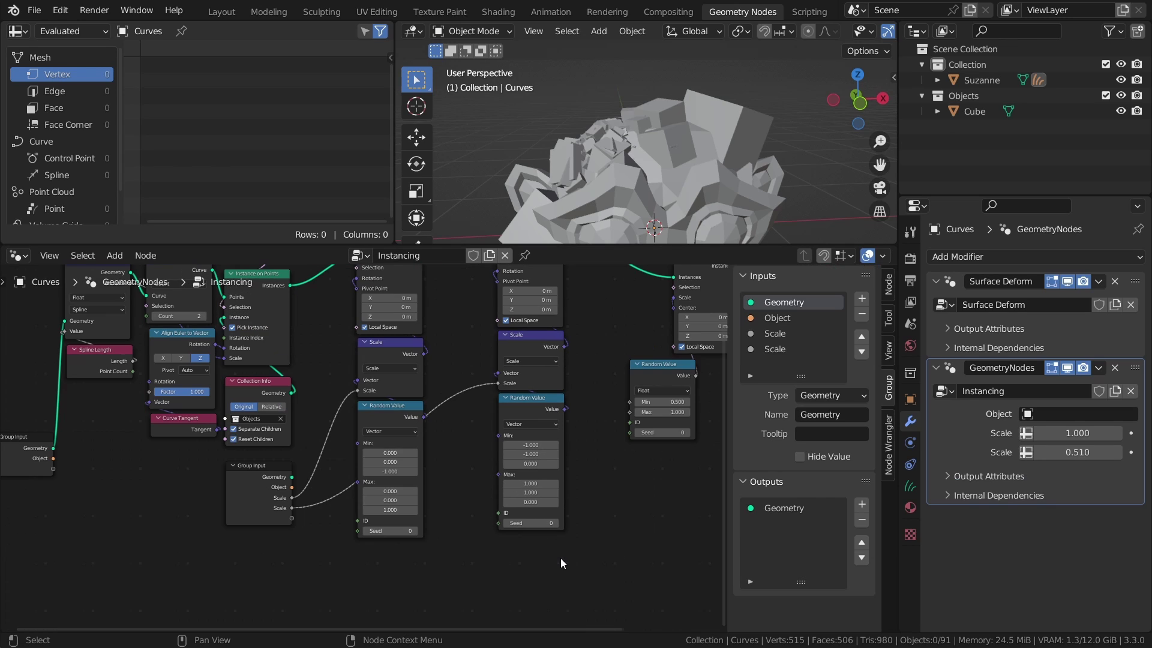
double_click(780, 333)
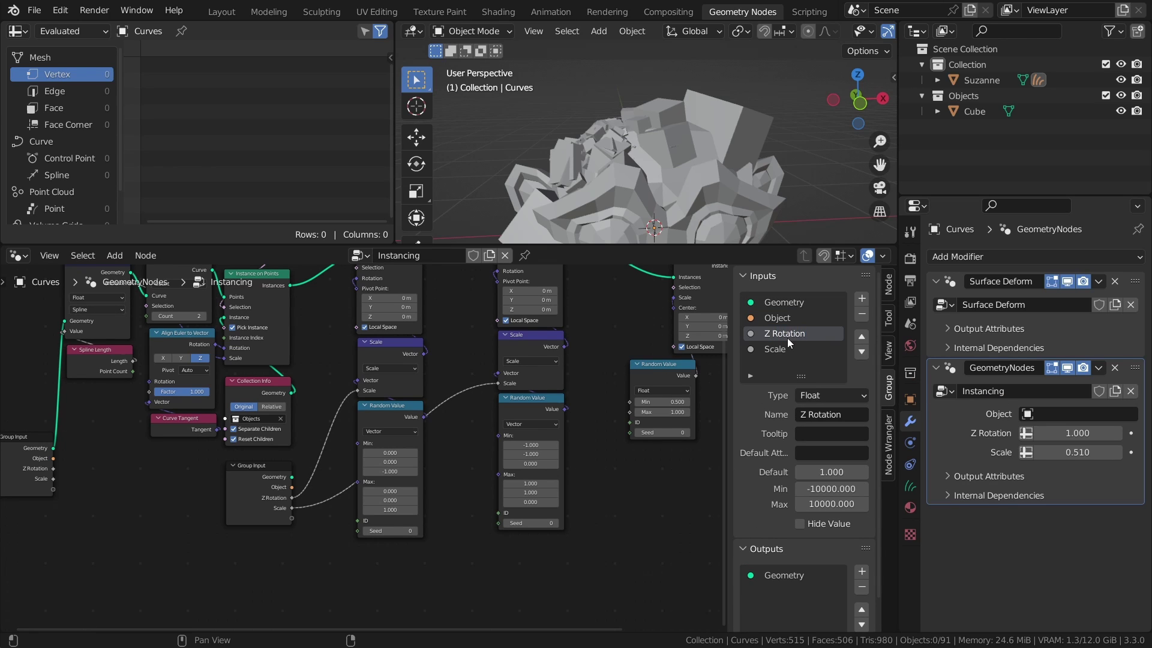
double_click(794, 347)
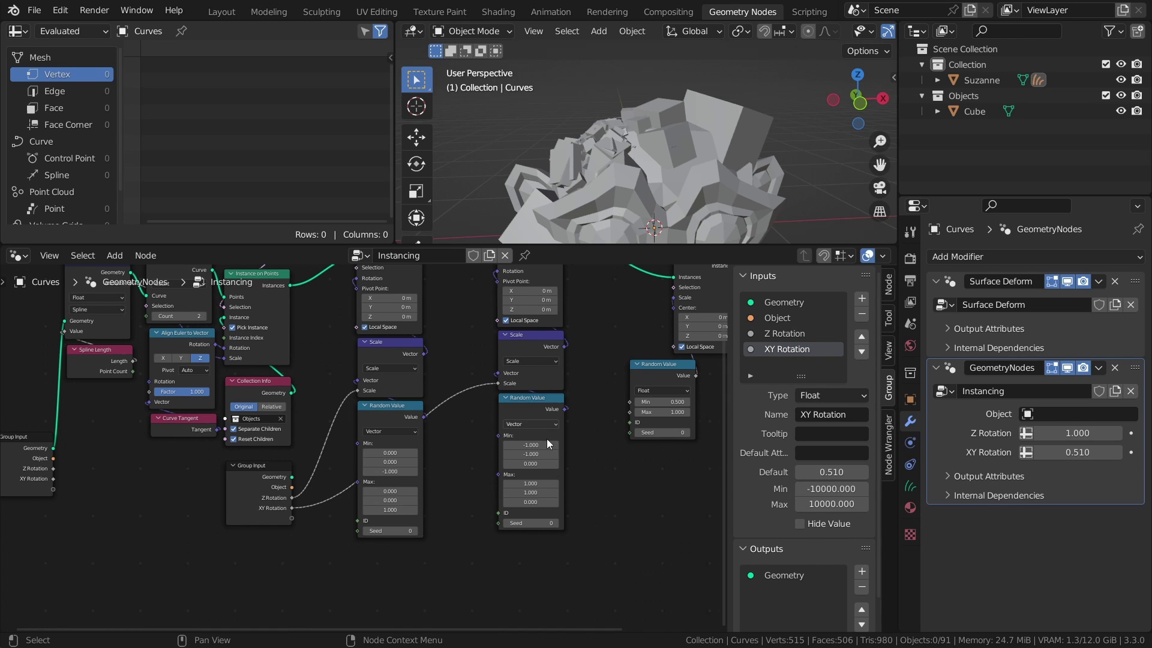
key("ctrl+s")
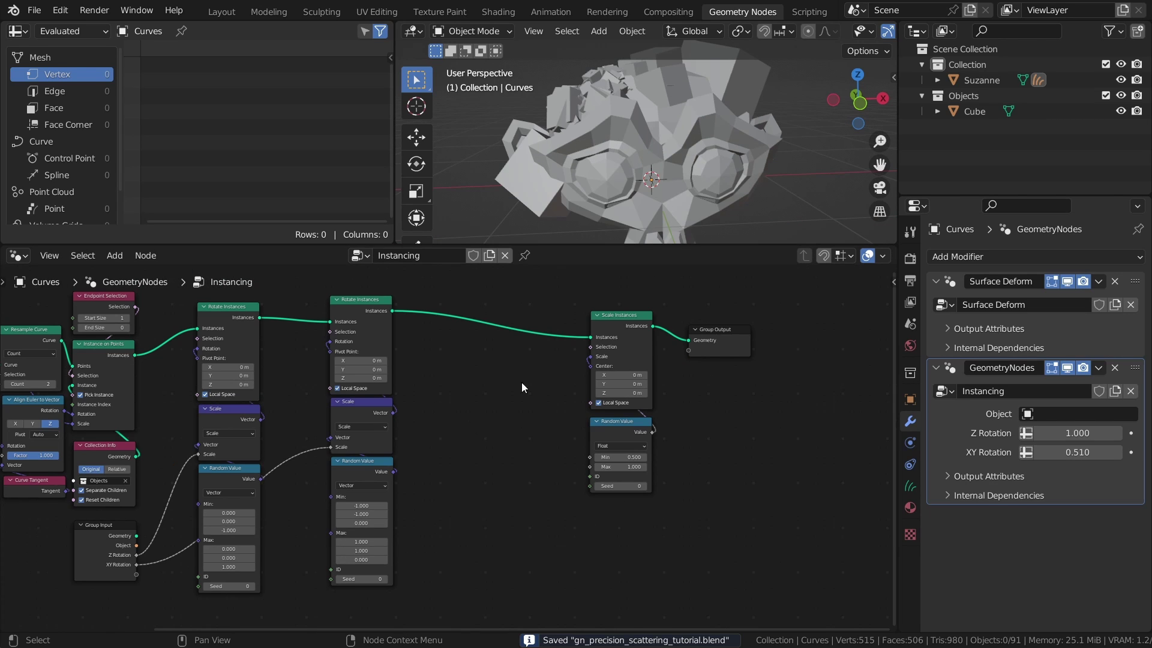
Move the Scale Instances node and its Random Value node away from the second Rotate Instances stack to make room between them
left_click_drag(536, 311, 753, 492)
key("g")
left_click(785, 476)
left_click(627, 498)
middle_click_drag(624, 498, 611, 507)
middle_click_drag(611, 507, 517, 484, "ctrl")
Add a Math node beside the scale's Random Value node, set it to Subtract and its first value to 1.000
key("shift+a")
mouse_move(512, 484)
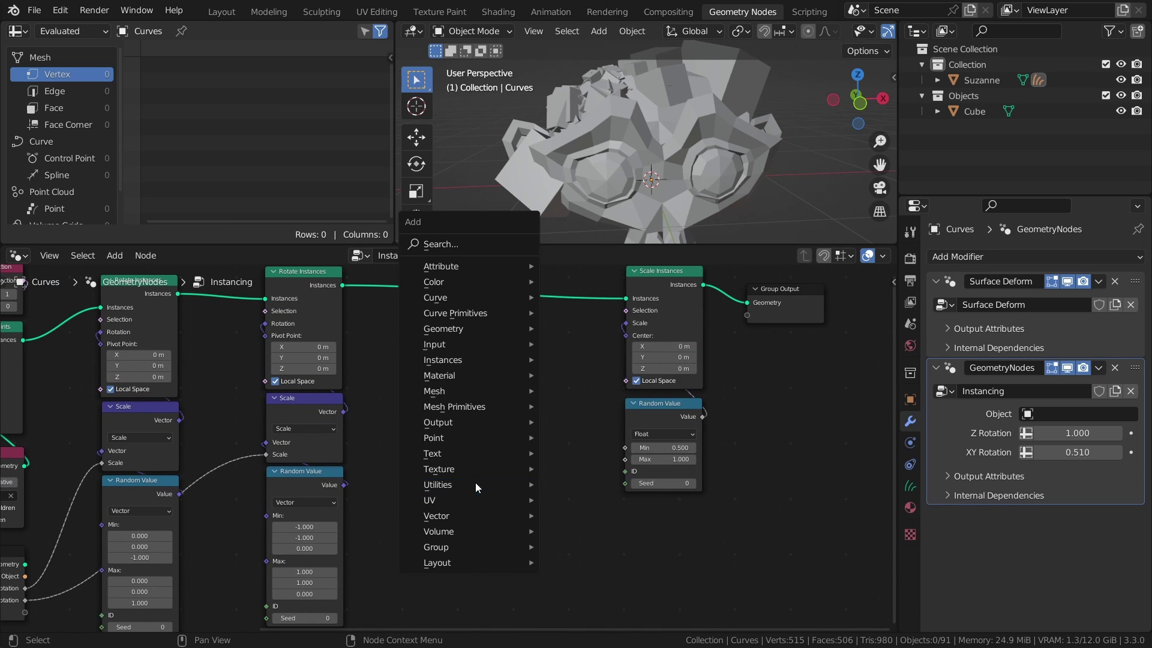
left_click(611, 437)
left_click(530, 414)
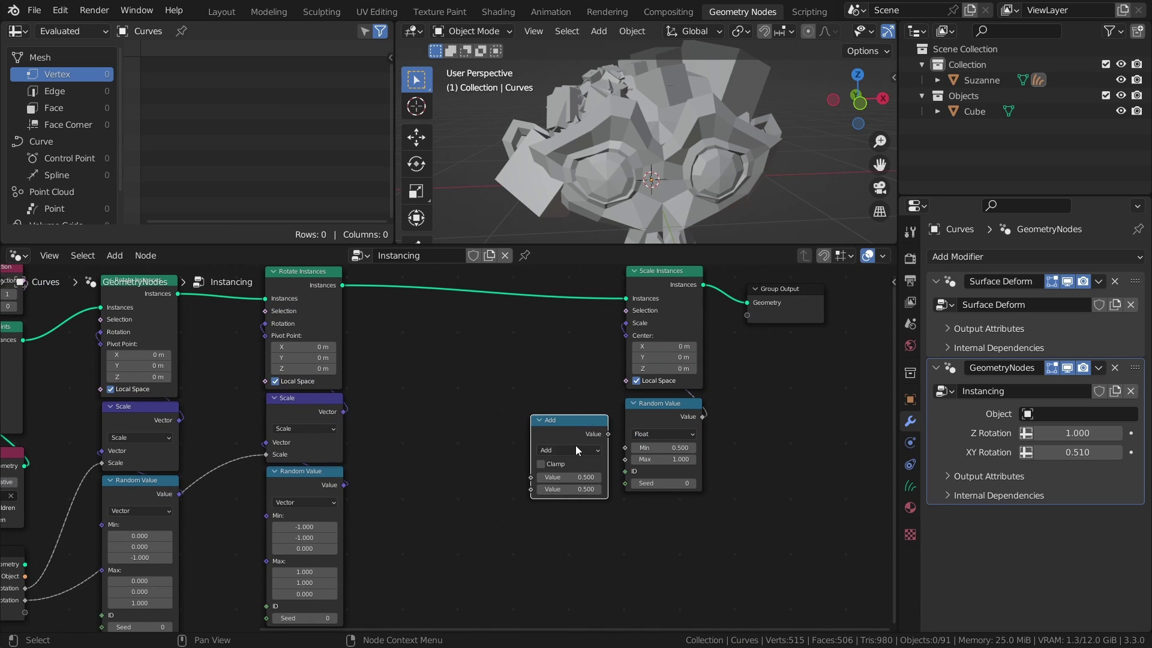
left_click(575, 449)
left_click(567, 462)
Place a Group Input before the Subtract node, expose its second value as a new input named Scale Randomness, and save the file
key("shift+d")
left_click(478, 440)
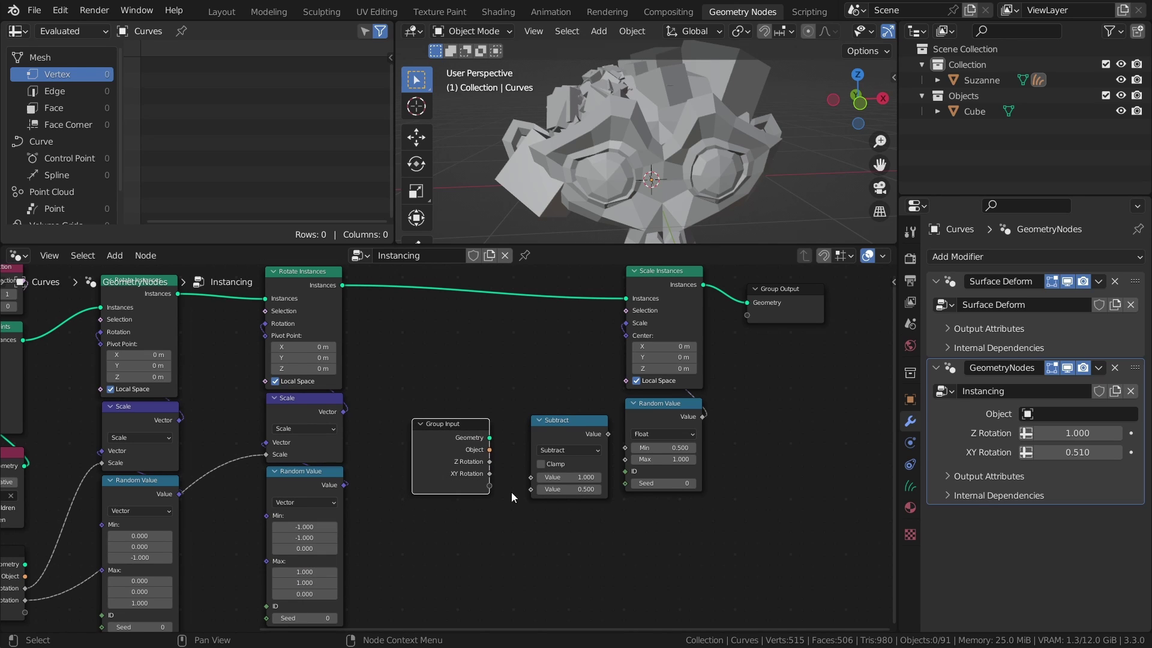
left_click_drag(531, 489, 488, 486)
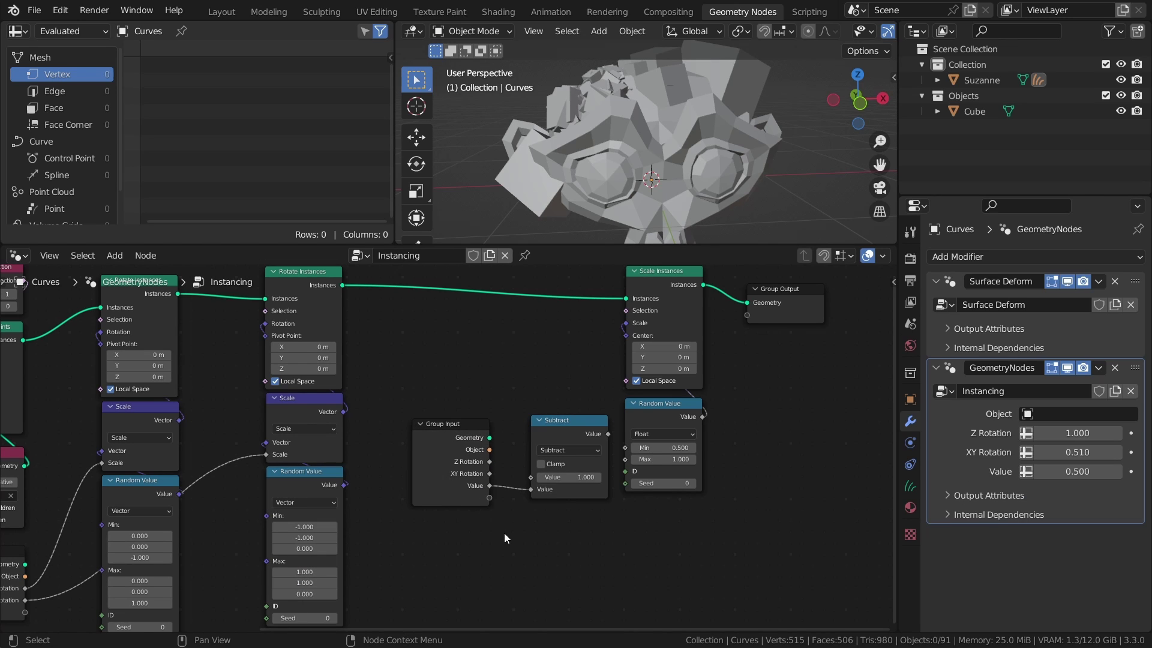
key("n")
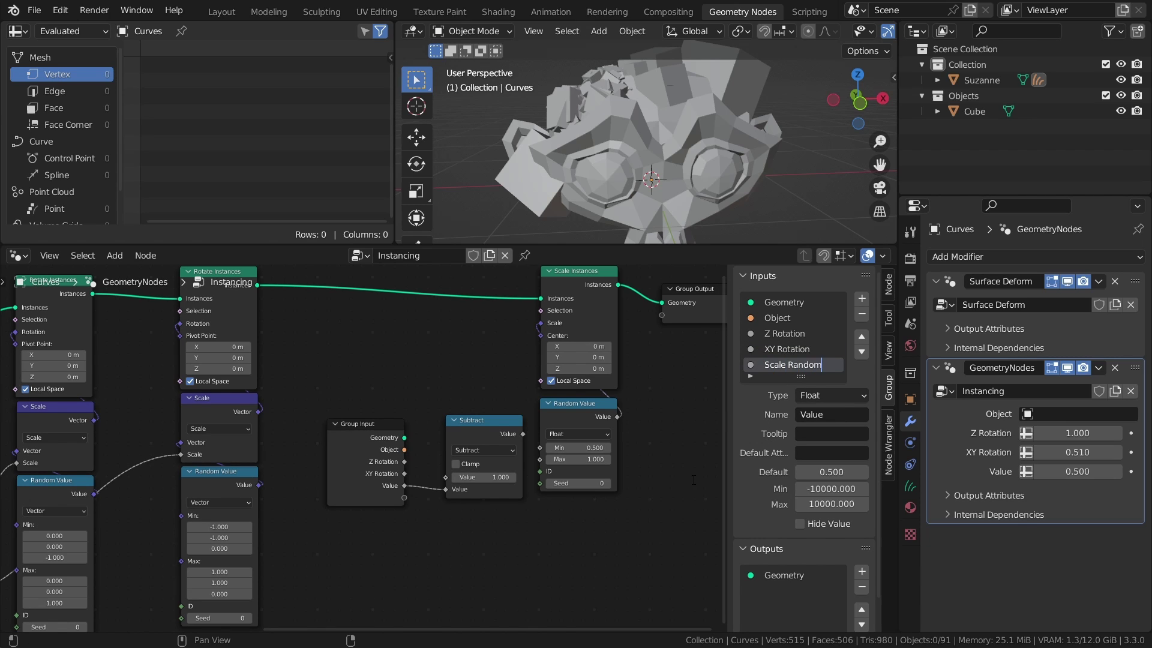
key("Return")
key("ctrl+s")
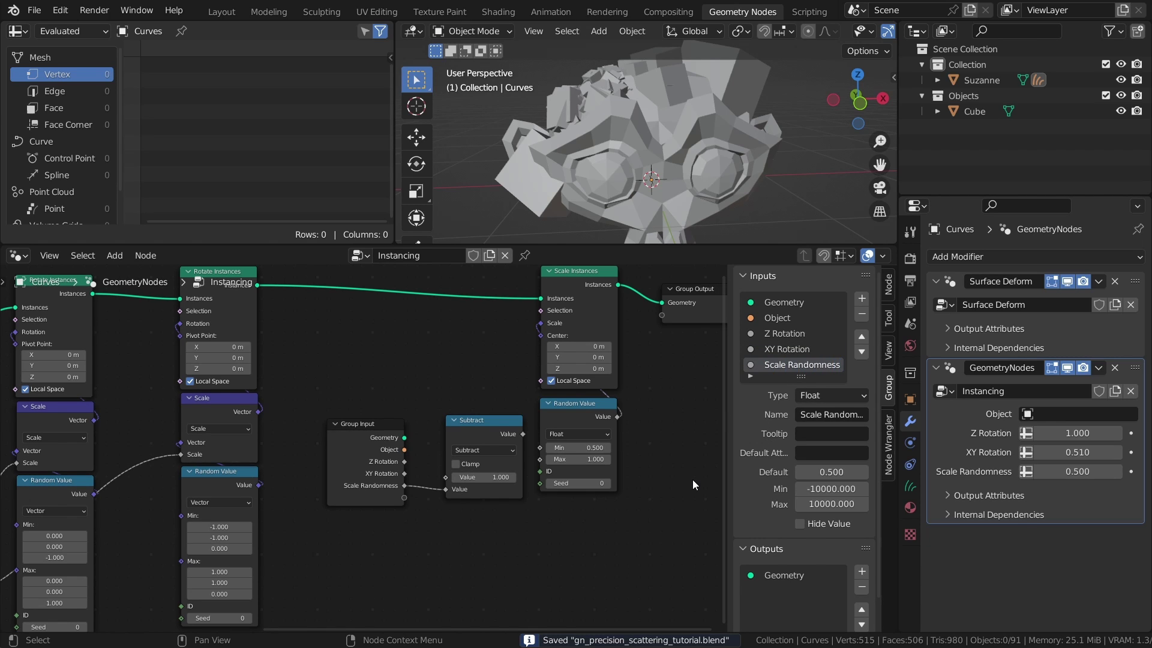
Feed the Subtract result into the Min of the scale's Random Value node and try out the modifier's randomness values
key("n")
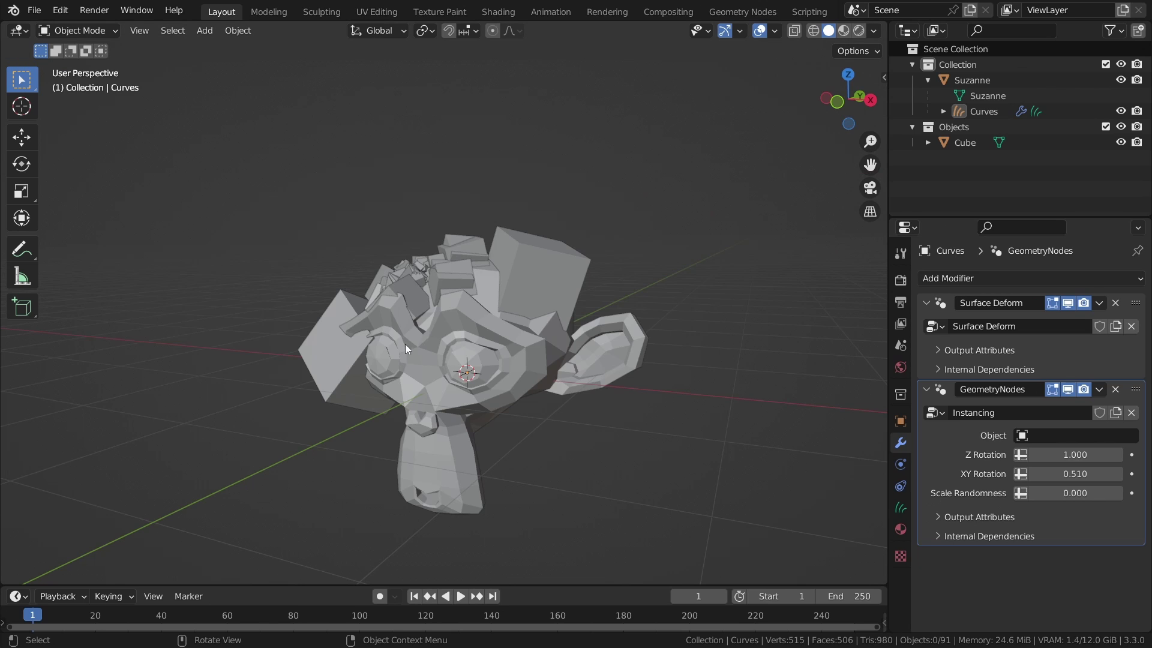
middle_click_drag(405, 344, 502, 344)
mouse_move(1036, 454)
left_mouse_down()
mouse_move(1096, 454)
mouse_move(1099, 470)
mouse_move(1121, 473)
mouse_move(1080, 473)
left_mouse_up()
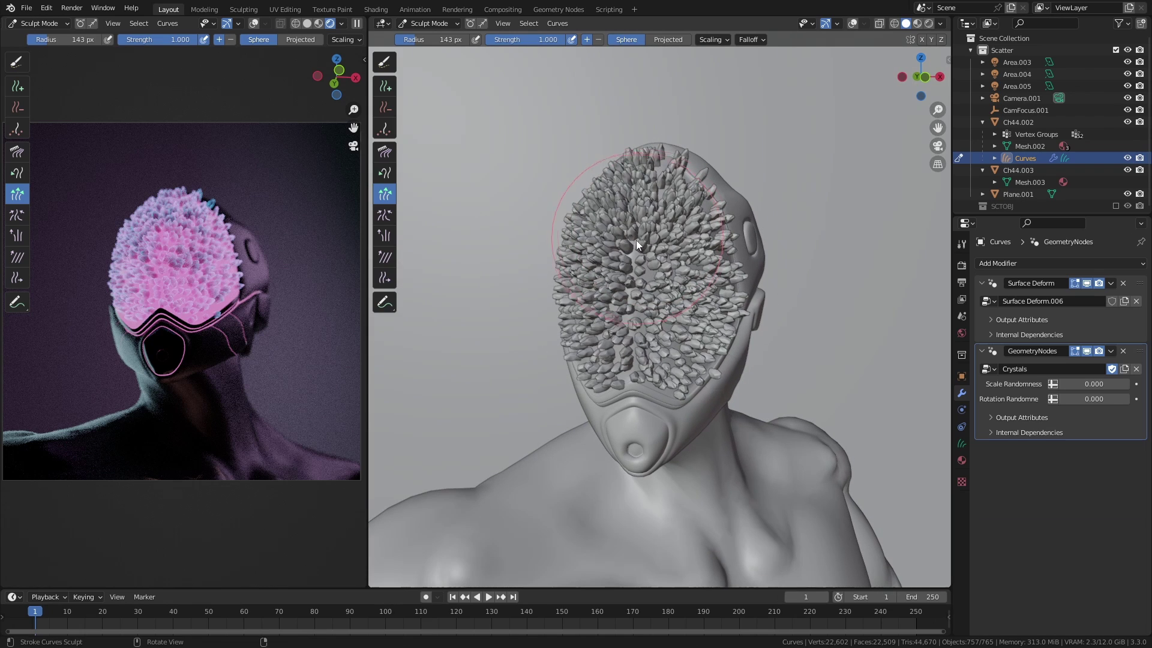
In the finished Crystals scene, grow the crystals over the top and front of the masked head with the Grow/Shrink curves brush
left_click_drag(636, 240, 629, 303)
mouse_move(628, 303)
middle_mouse_down()
mouse_move(639, 297)
mouse_move(586, 258)
mouse_move(600, 227)
mouse_move(651, 352)
middle_mouse_up()
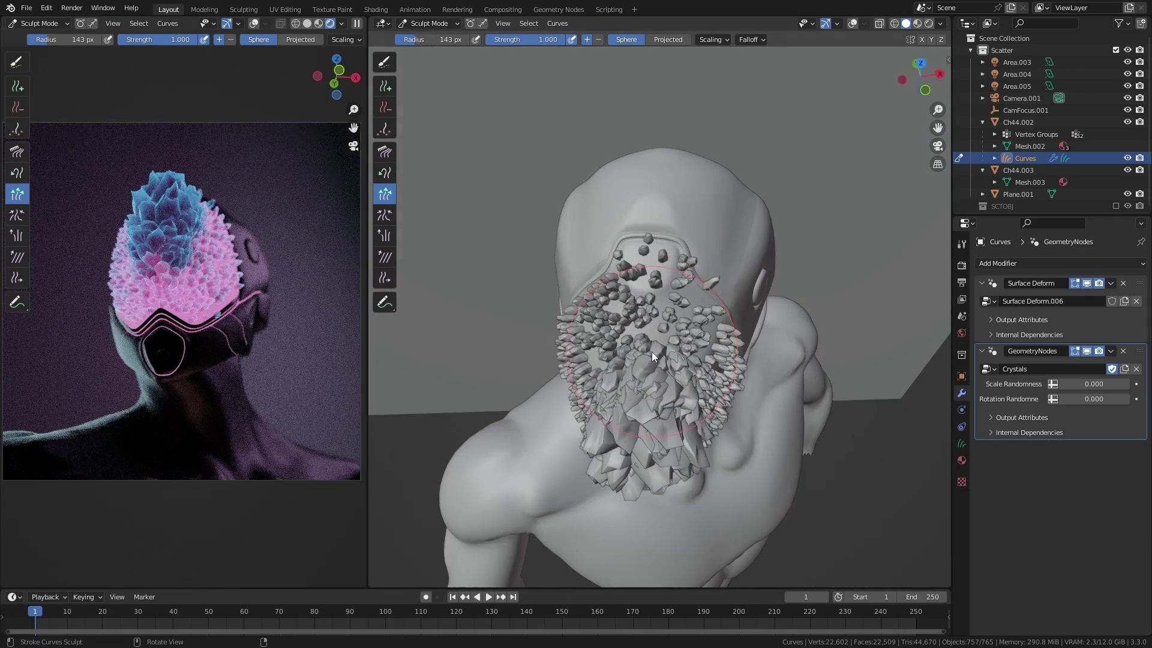
left_click_drag(651, 351, 639, 340)
mouse_move(639, 340)
middle_mouse_down()
mouse_move(643, 285)
mouse_move(573, 295)
middle_mouse_up()
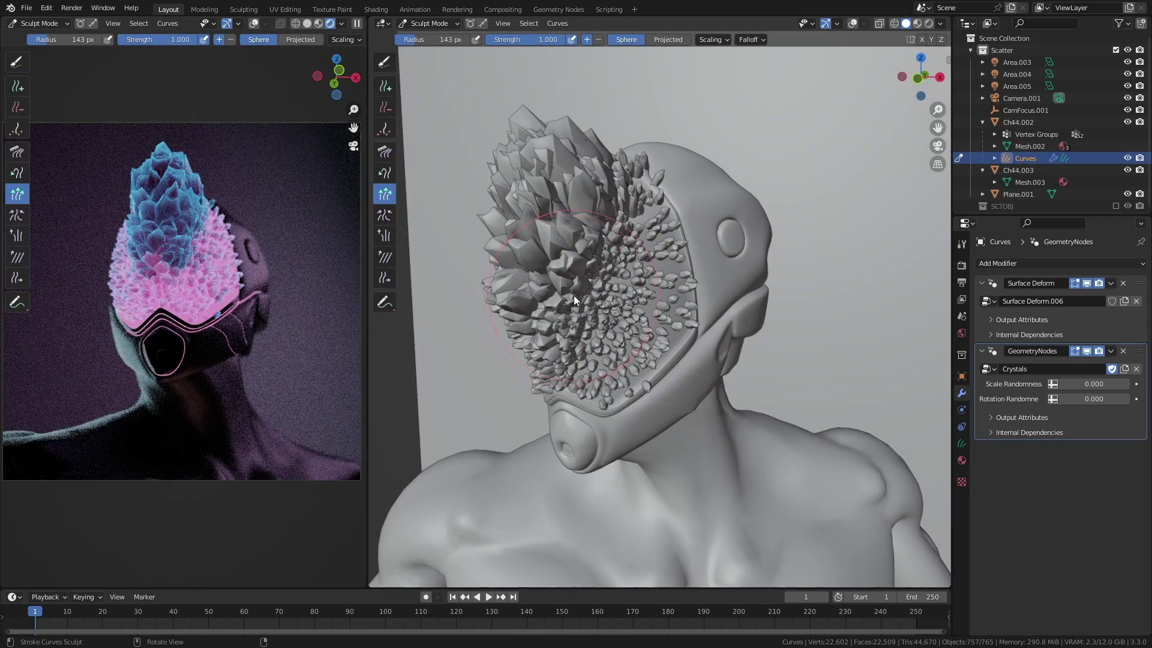
left_click_drag(633, 239, 642, 210)
left_click_drag(624, 315, 624, 332)
mouse_move(656, 262)
middle_mouse_down()
mouse_move(717, 296)
mouse_move(679, 221)
middle_mouse_up()
mouse_move(679, 221)
left_mouse_down()
mouse_move(664, 298)
mouse_move(674, 329)
left_mouse_up()
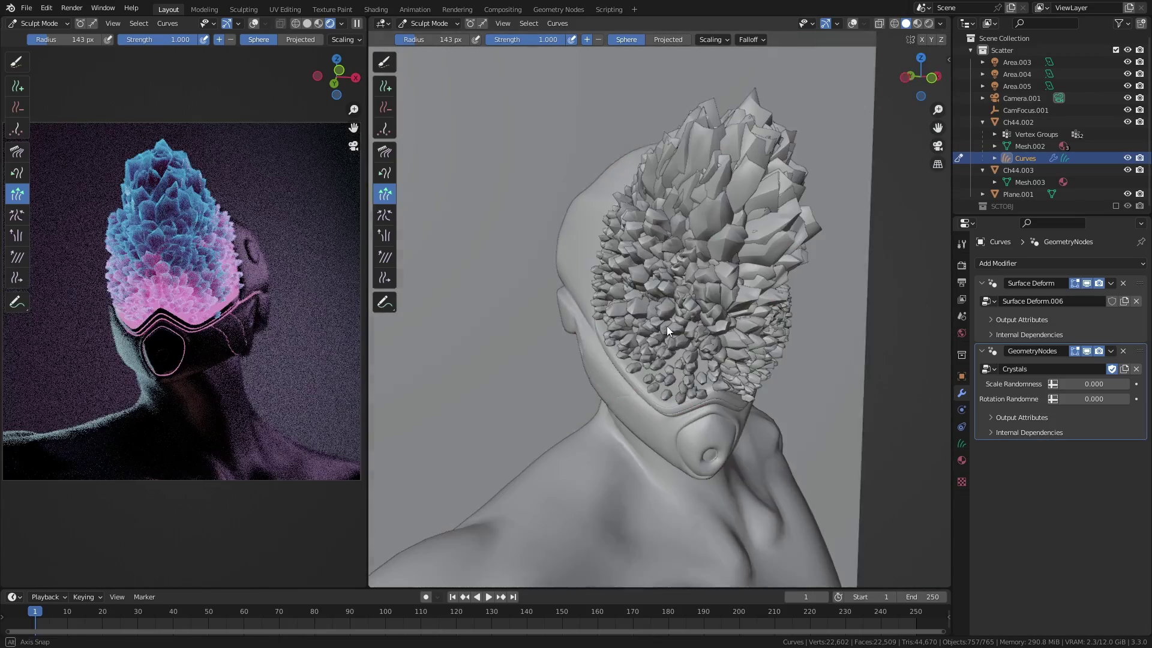